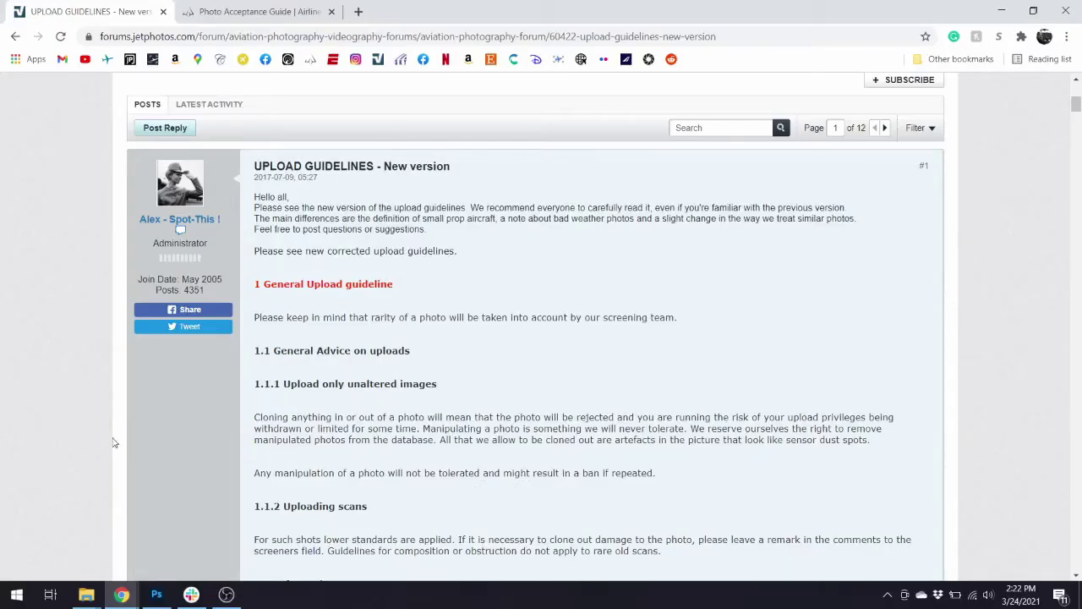
scroll(440, 425, down, 7)
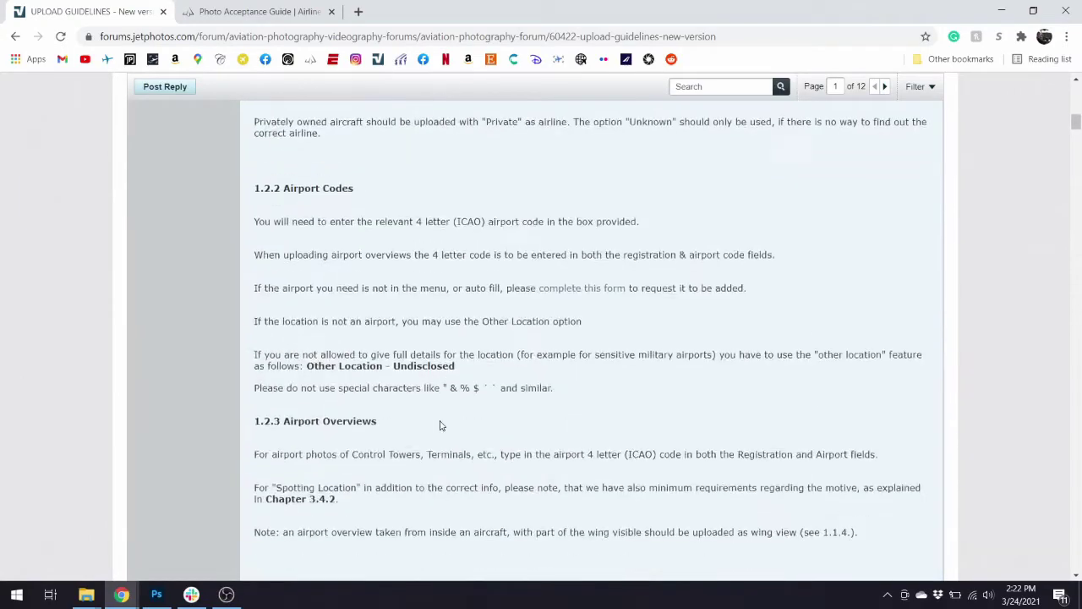
scroll(440, 425, down, 18)
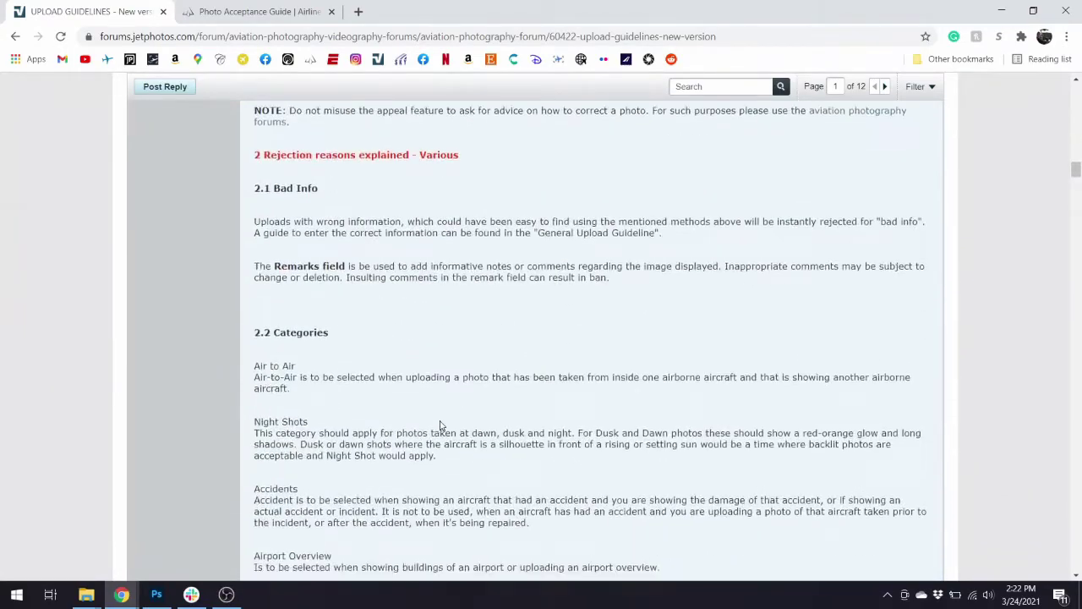
scroll(440, 425, down, 7)
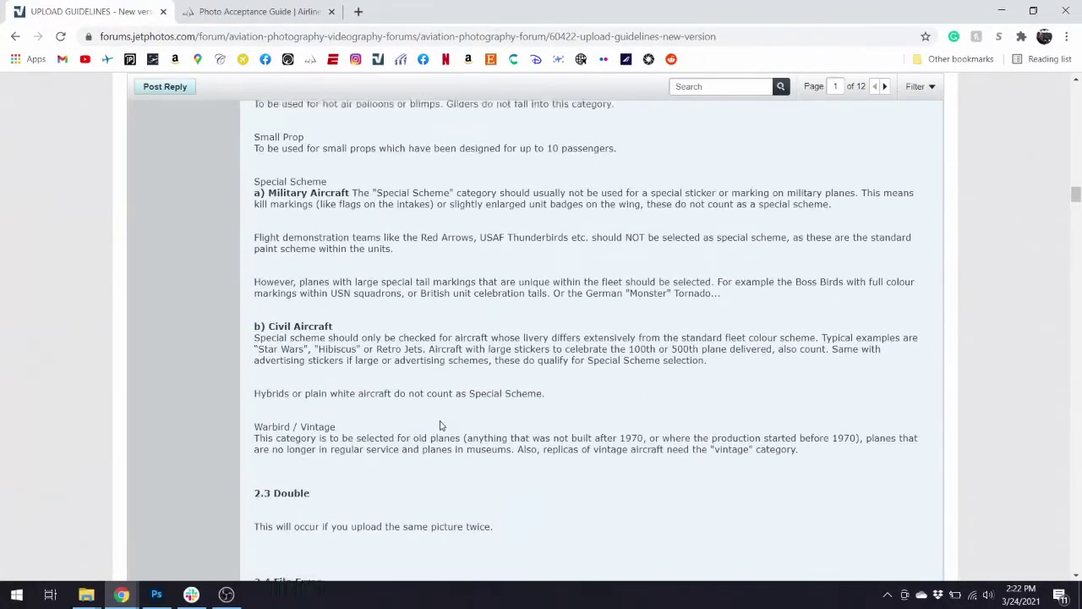
scroll(440, 425, down, 6)
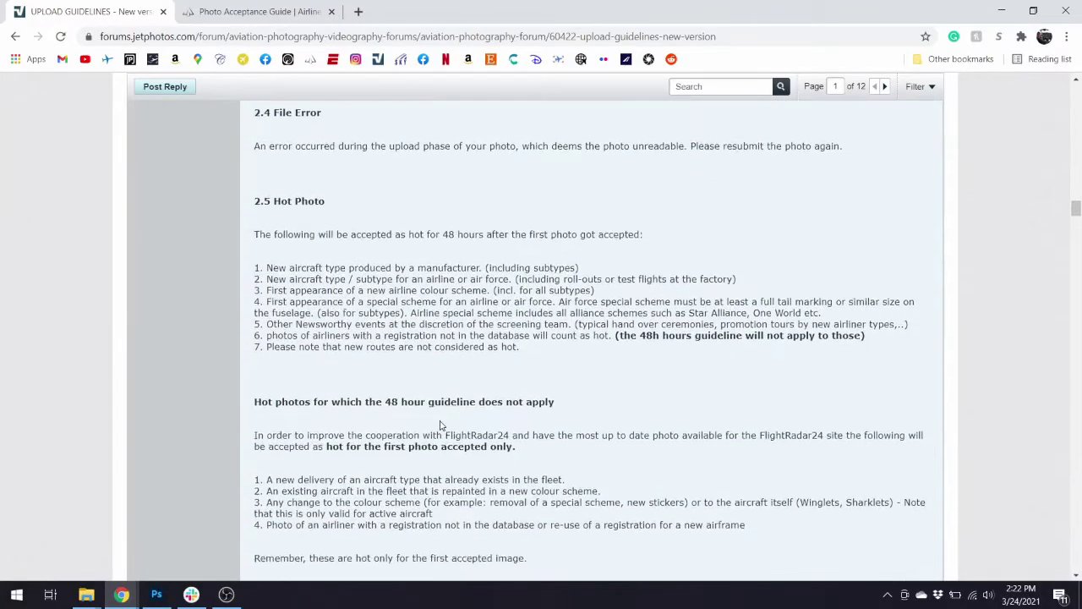
scroll(439, 425, up, 20)
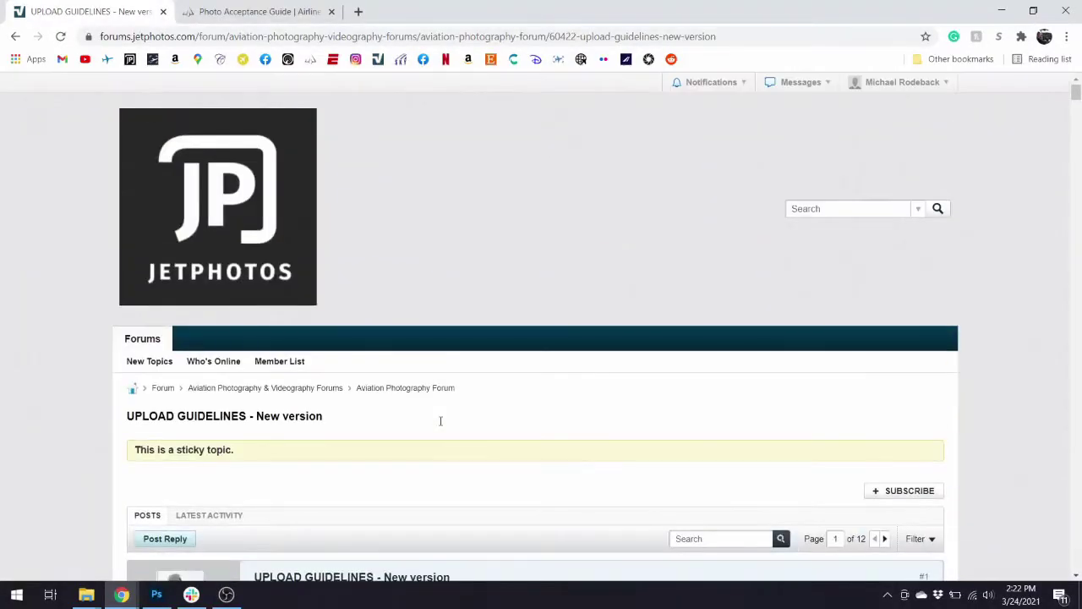
Open Airliners.net's Photo Acceptance Guide, read through it, and return to its top
click(253, 11)
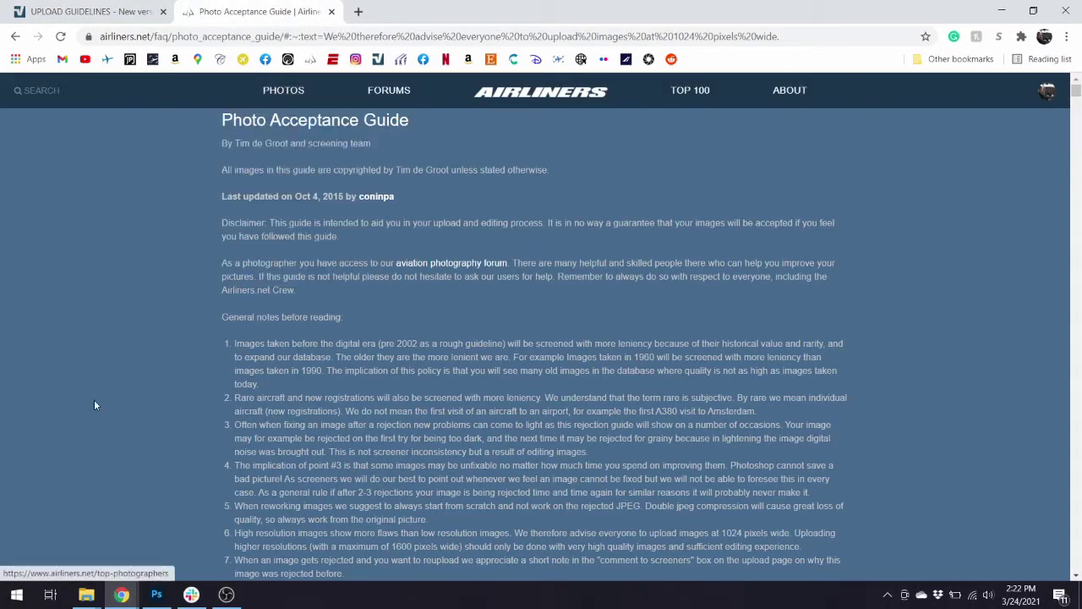
scroll(94, 405, down, 8)
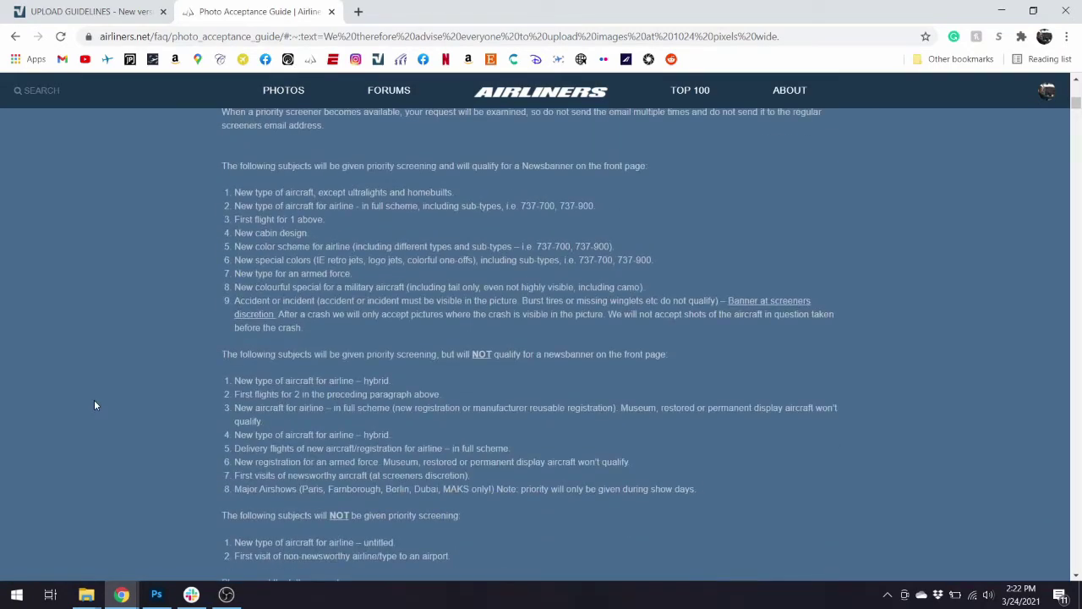
scroll(94, 406, down, 15)
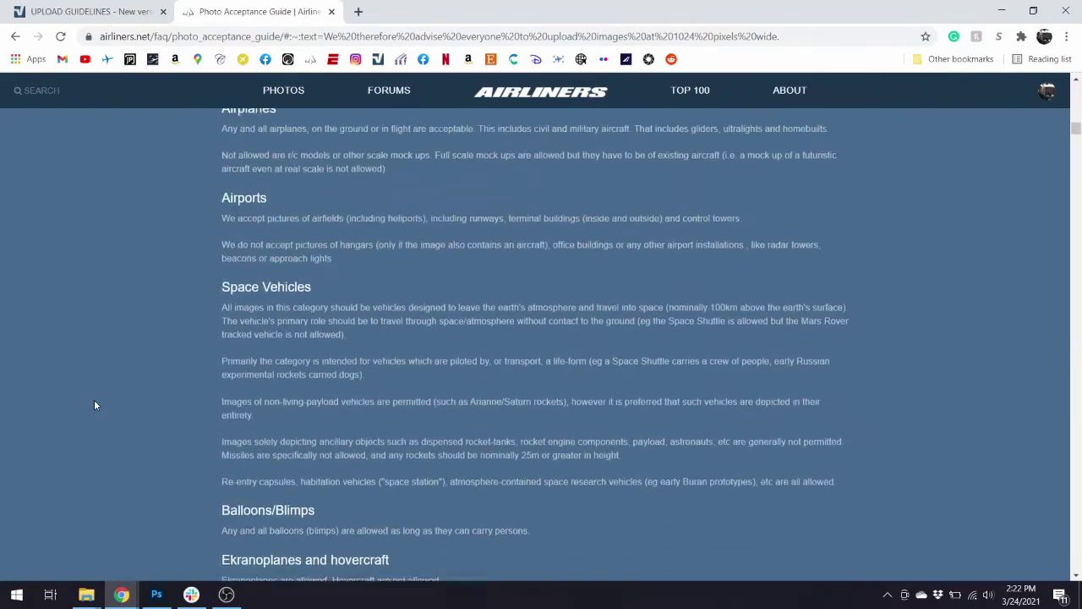
scroll(94, 405, down, 15)
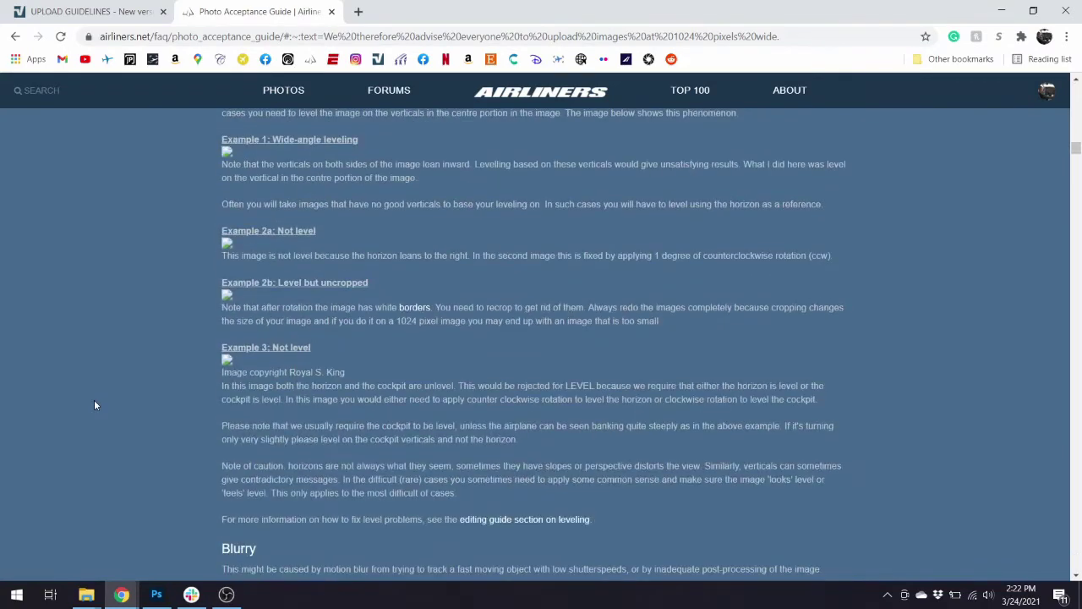
scroll(93, 405, down, 4)
key(Home)
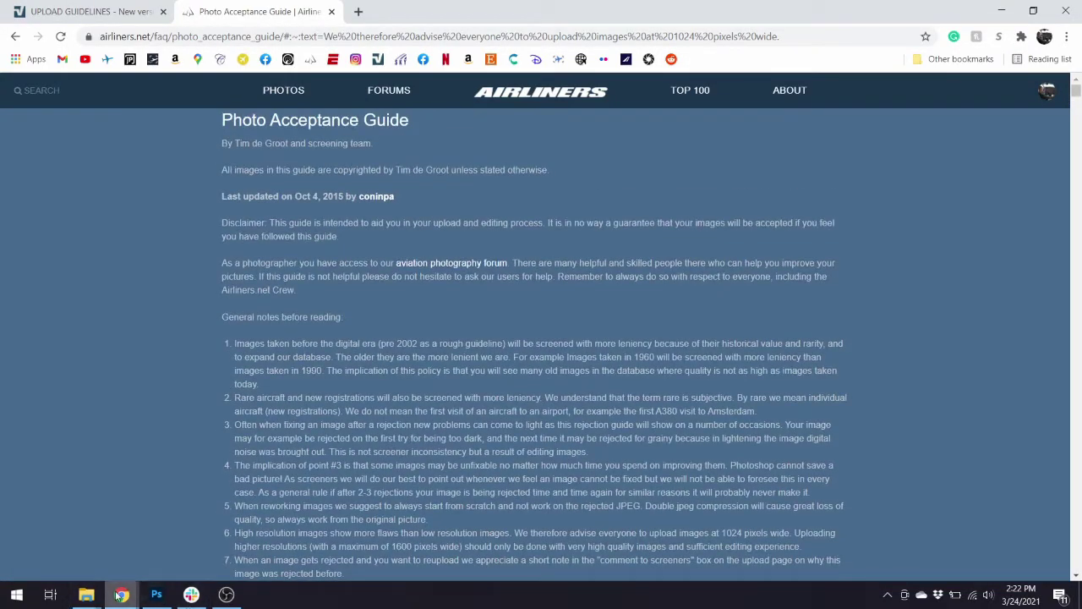
mouse_move(75, 601)
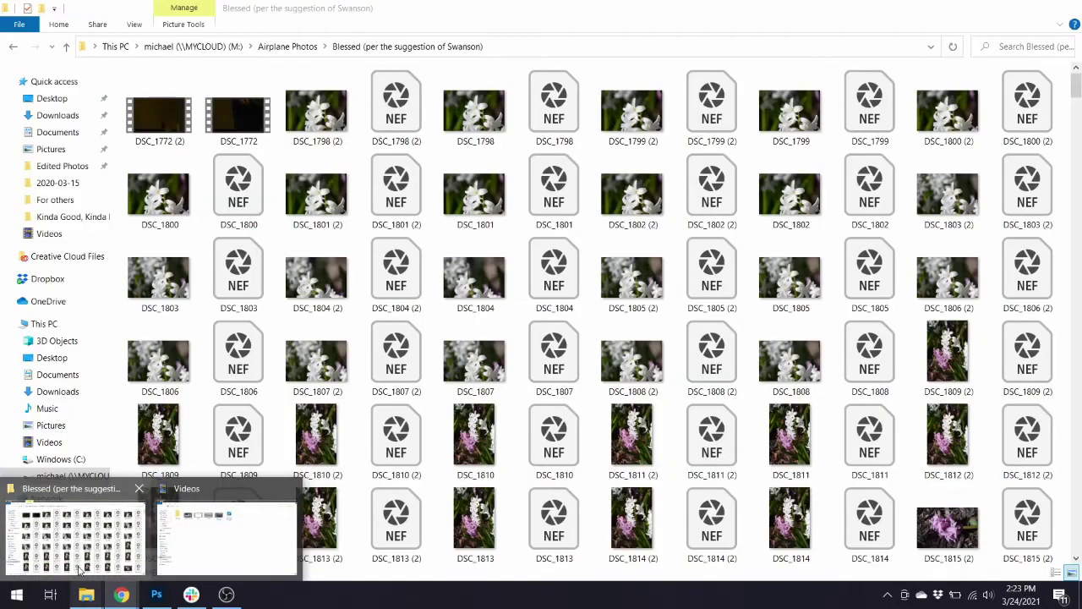
Select DSC_2074.NEF in the Blessed airplane photos folder and open it in Camera Raw
click(81, 571)
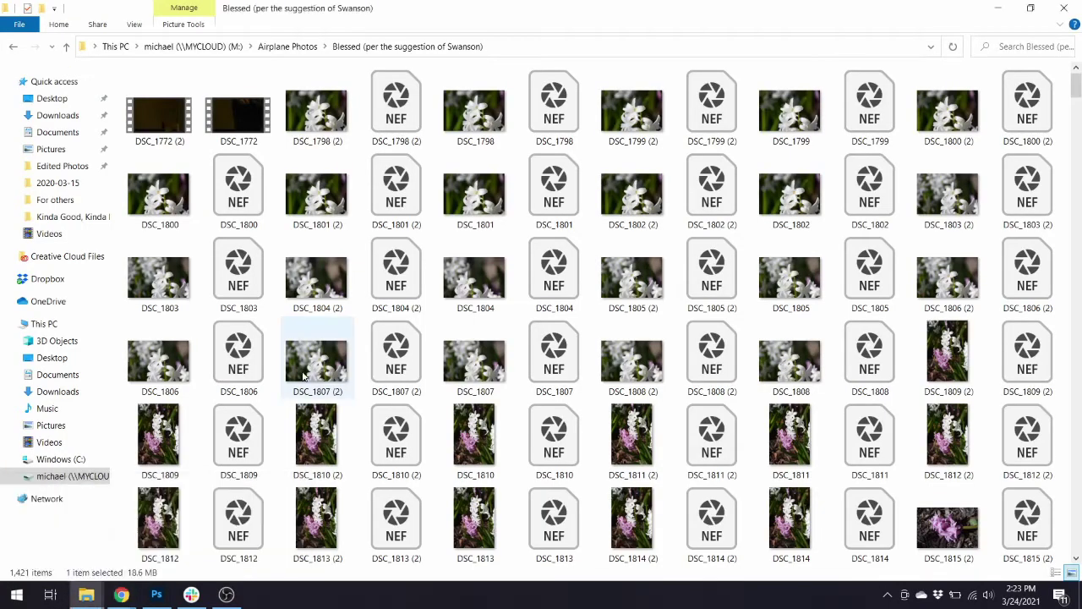
key(Page_Down)
key(Page_Down)
key(Page_Down)
key(Page_Down)
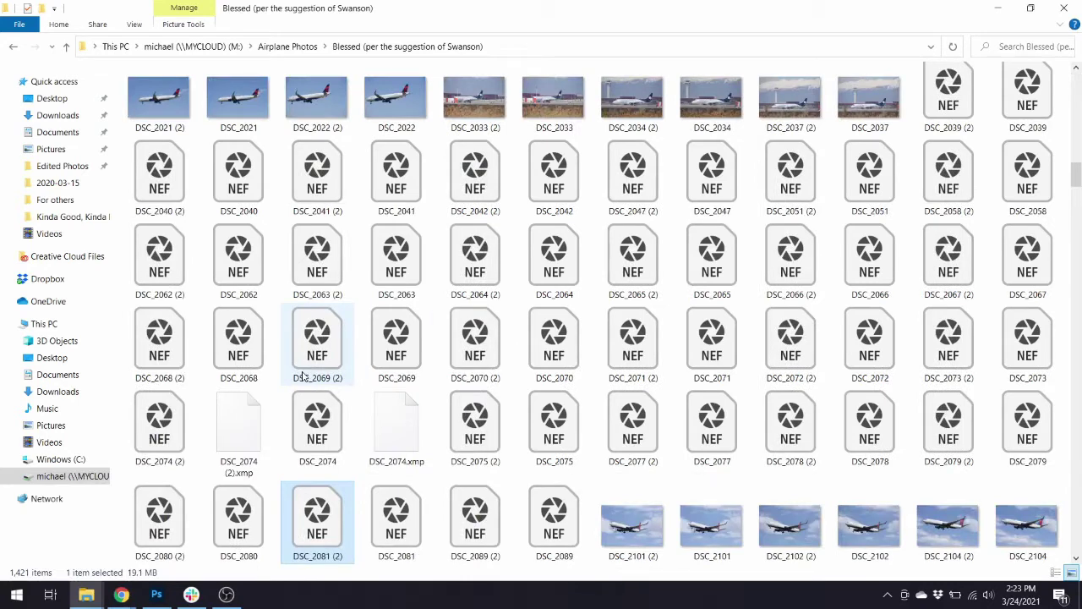
scroll(302, 376, down, 1)
click(304, 373)
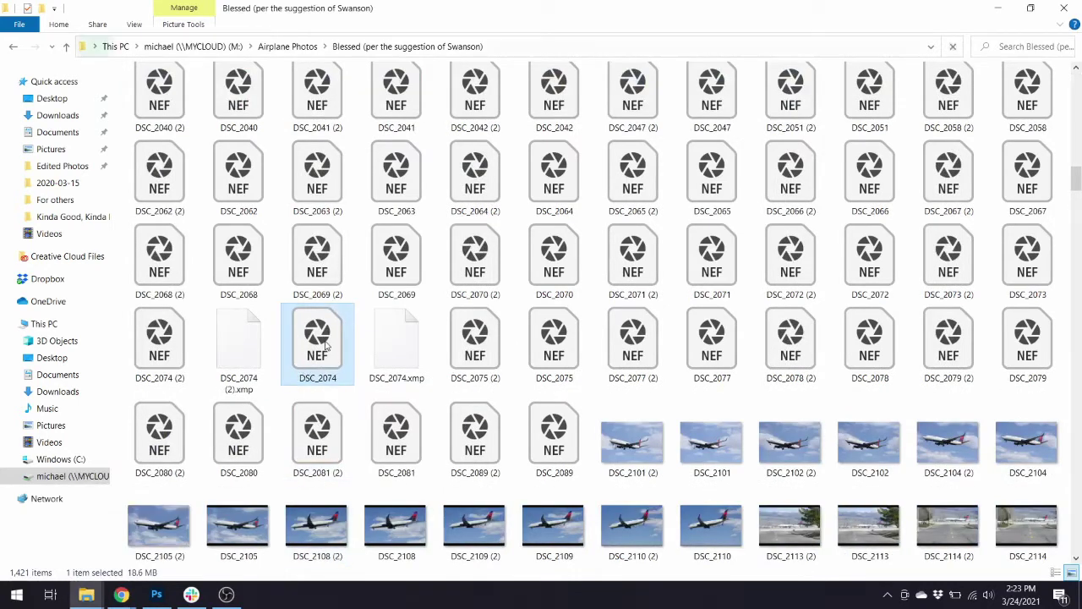
key(alt+Tab)
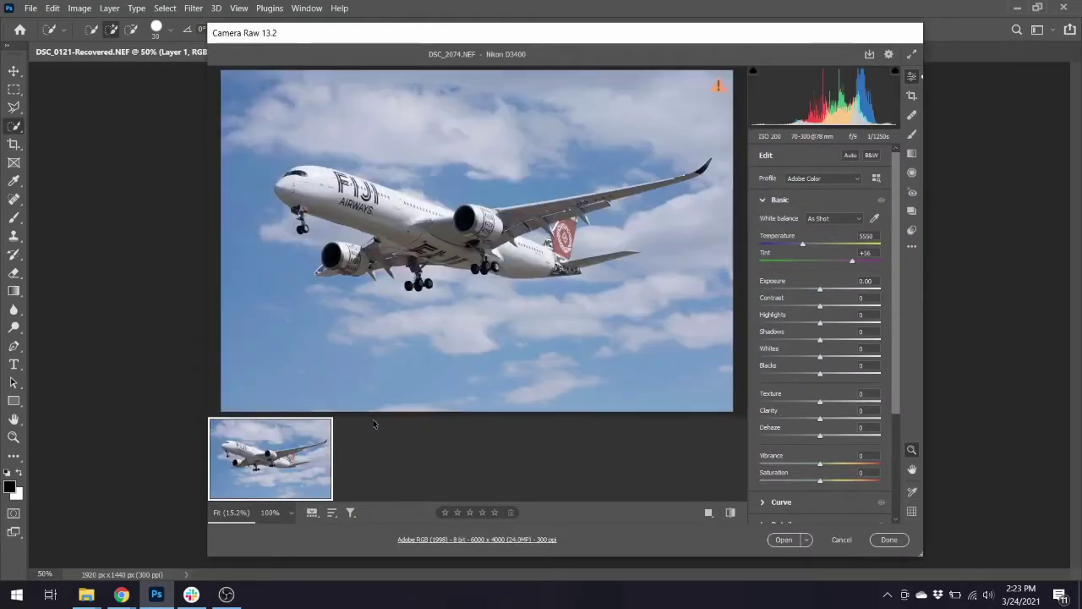
key(ctrl+equal)
key(ctrl+equal)
key(ctrl+equal)
key(ctrl+equal)
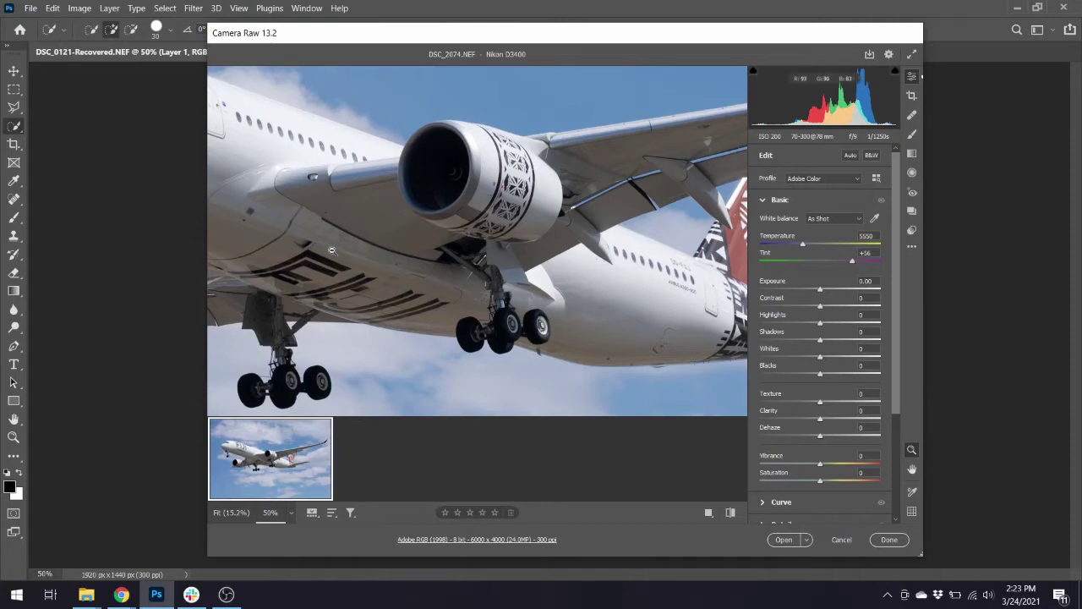
click(324, 211)
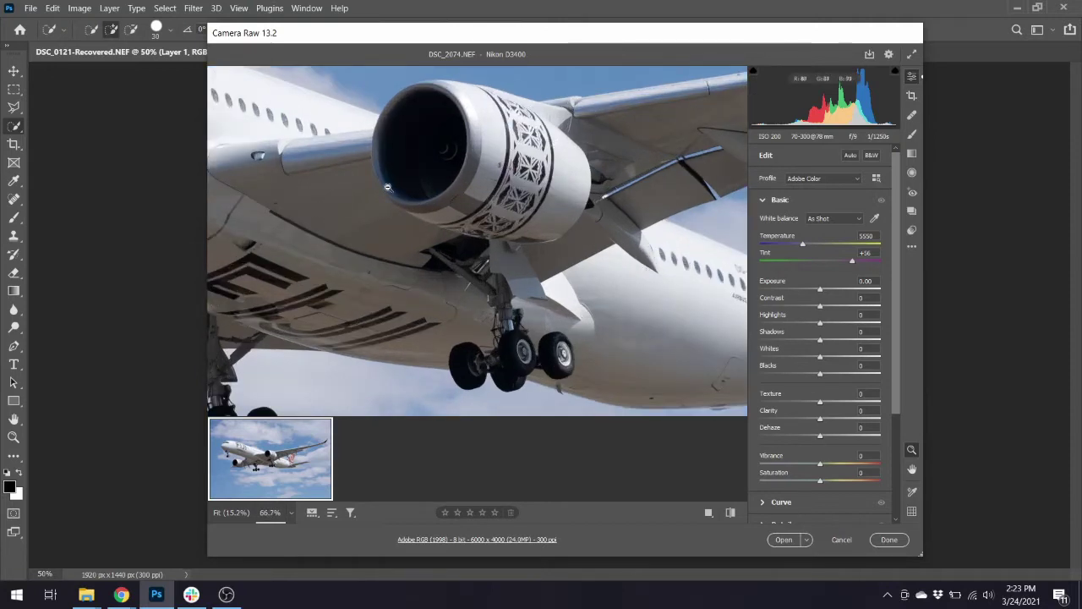
key(space)
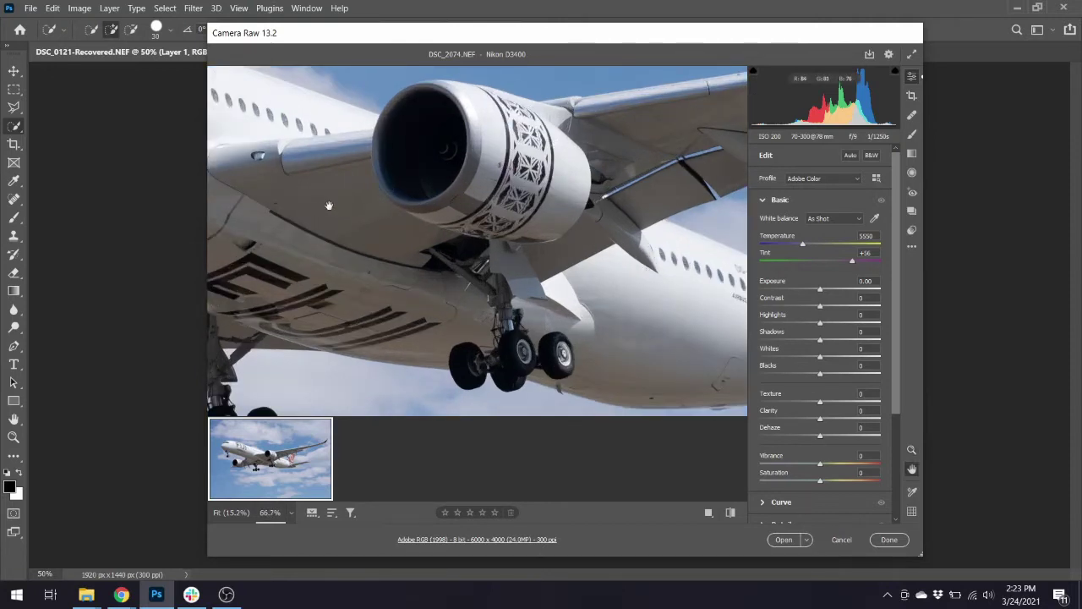
drag(328, 208, 650, 299)
drag(233, 199, 563, 338)
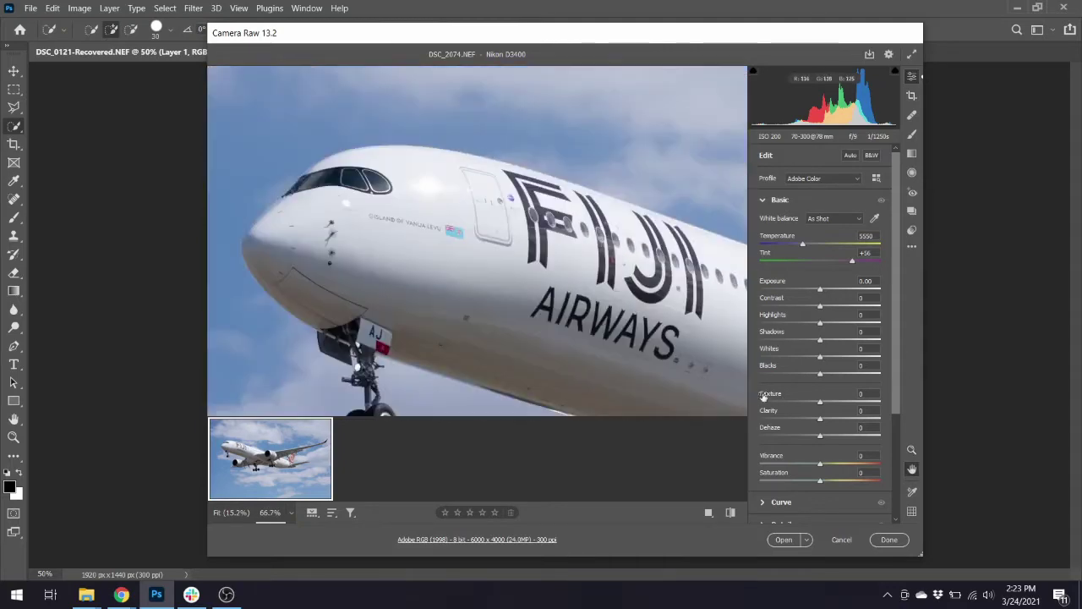
drag(560, 281, 371, 227)
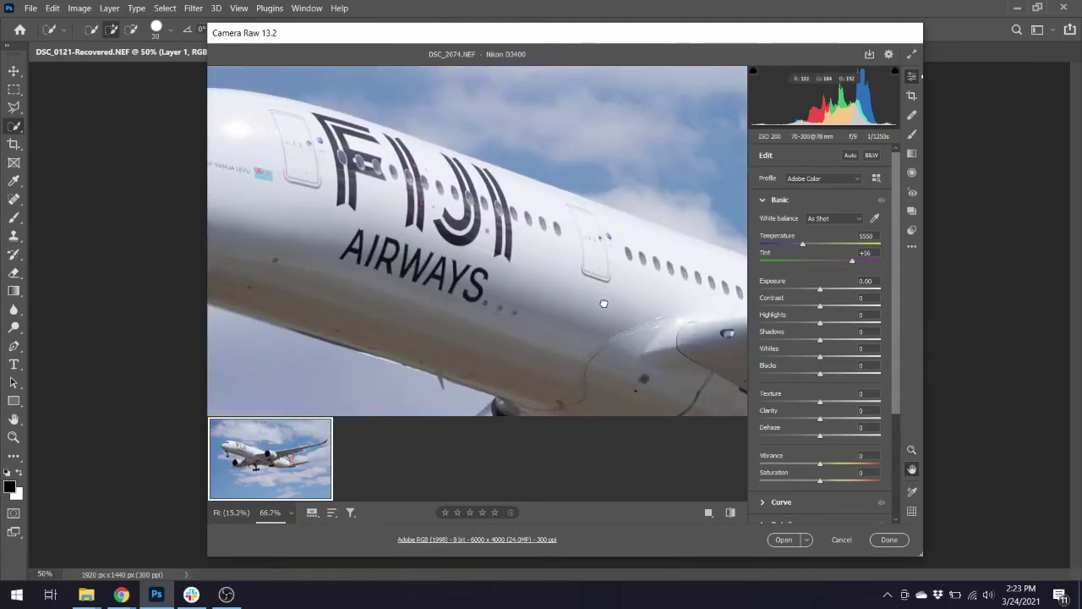
drag(604, 302, 490, 290)
drag(401, 271, 223, 237)
drag(672, 298, 533, 232)
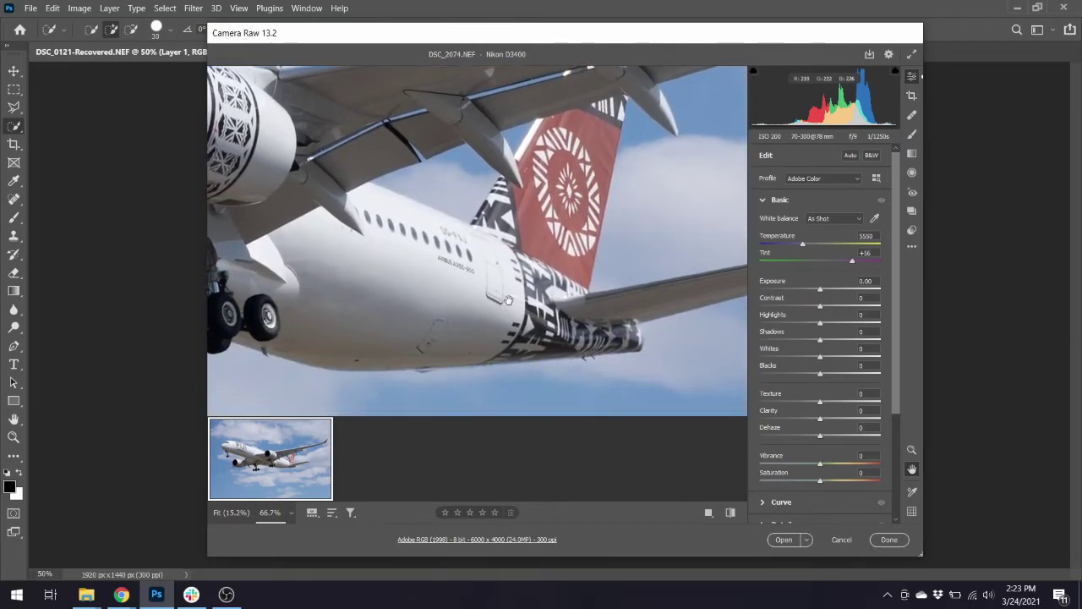
key(ctrl+0)
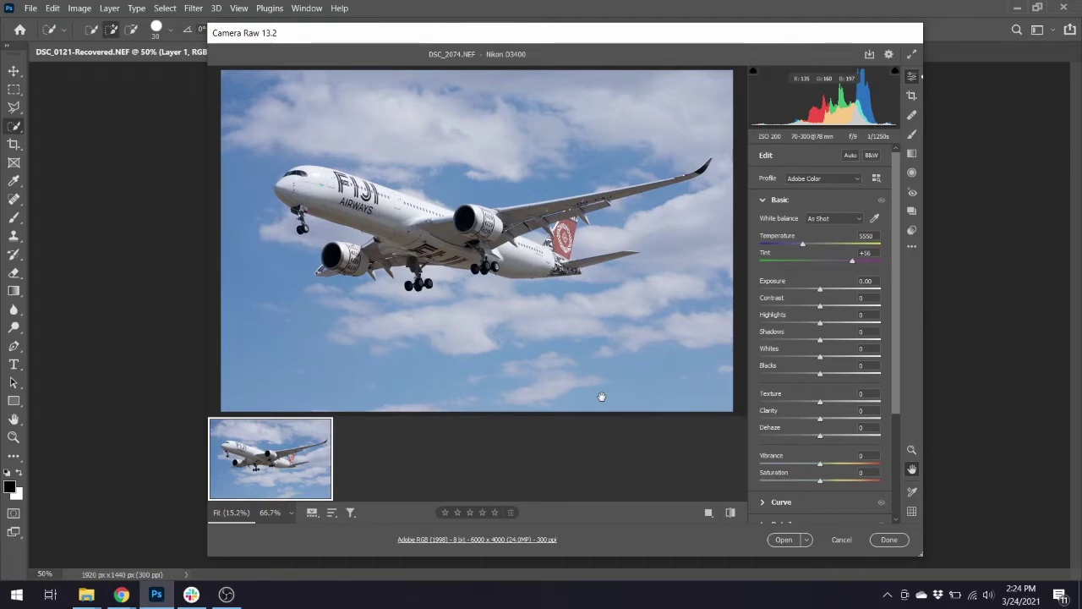
key(ctrl+plus)
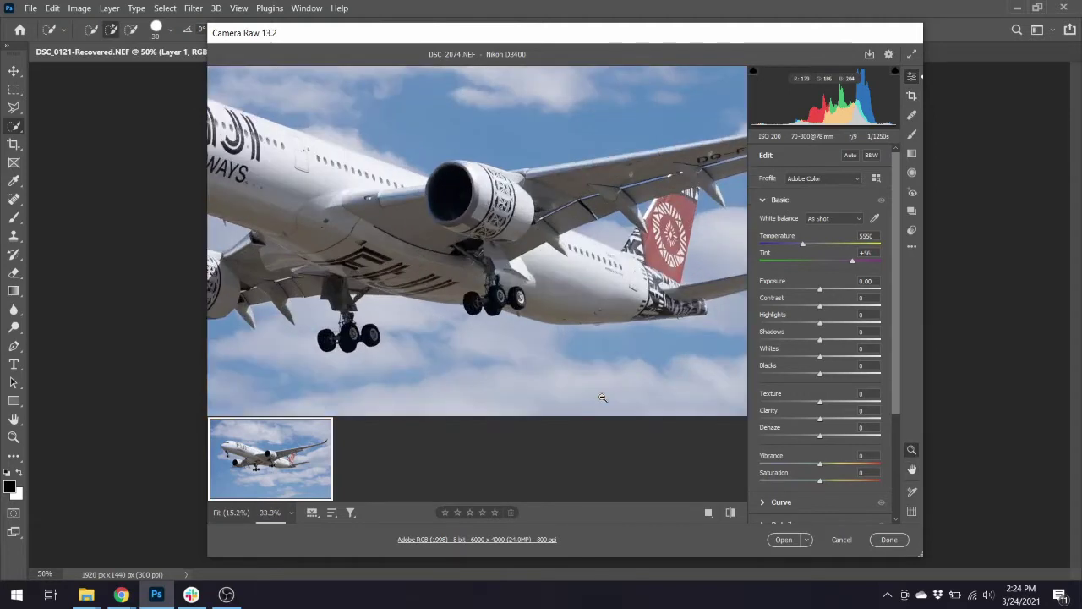
key(ctrl+plus)
key(h)
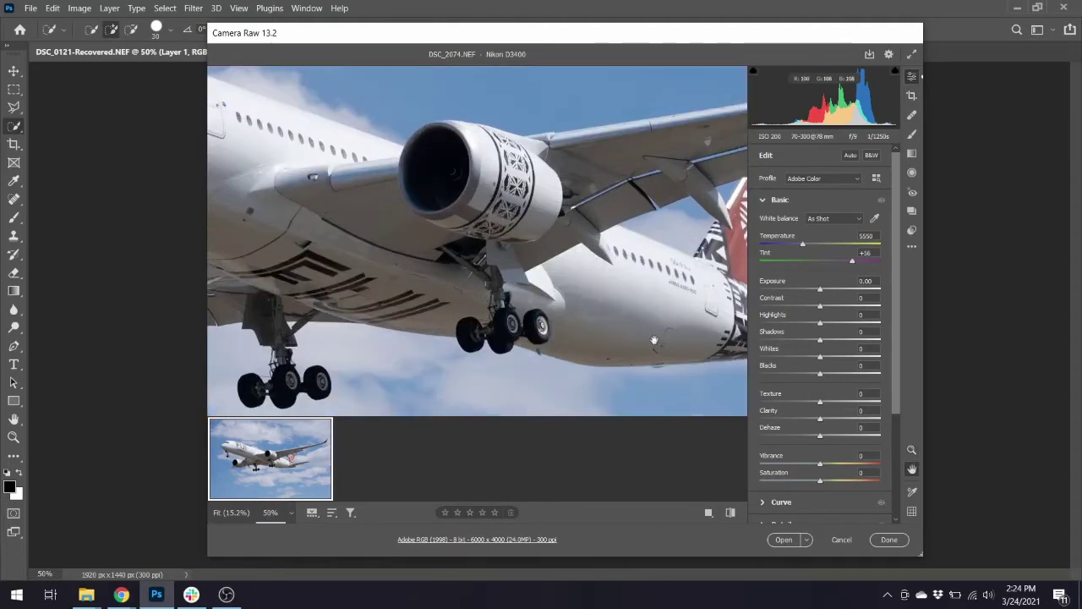
key(ctrl+plus)
drag(500, 242, 817, 373)
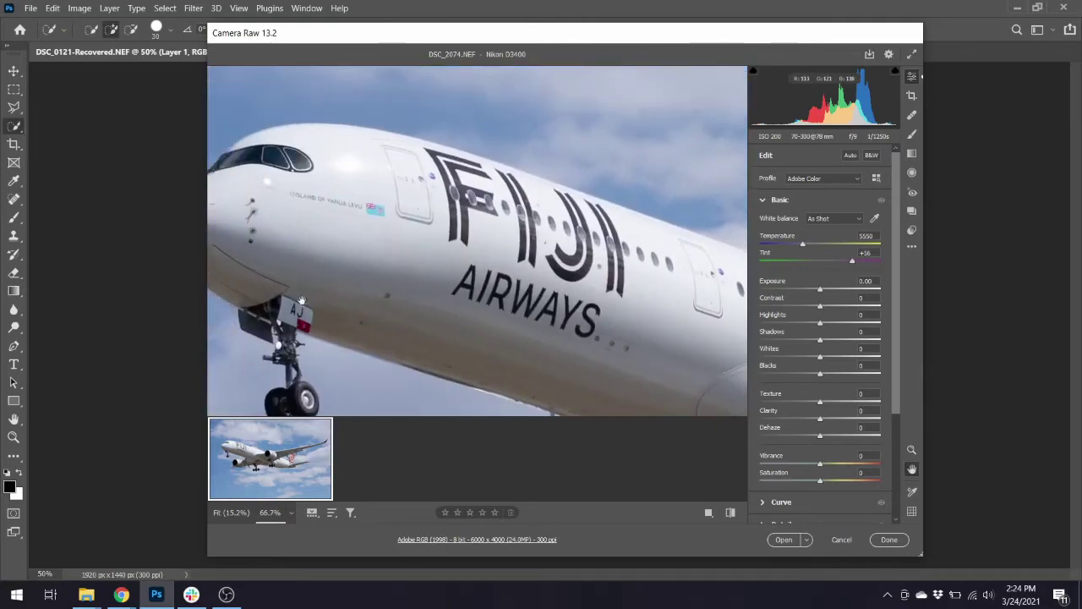
drag(460, 345, 81, 148)
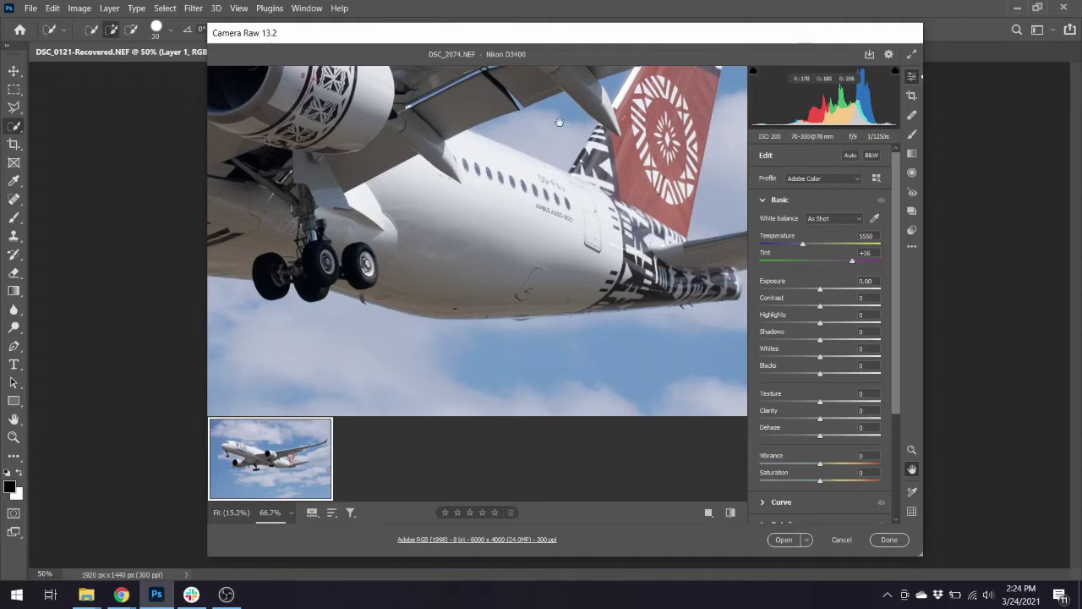
drag(558, 157, 677, 202)
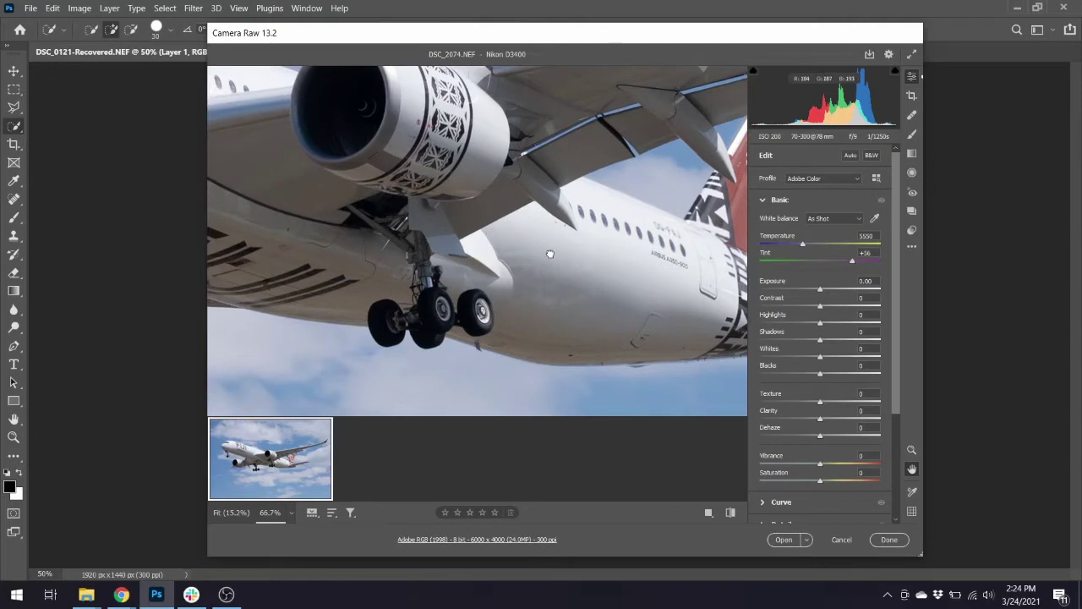
drag(551, 251, 787, 361)
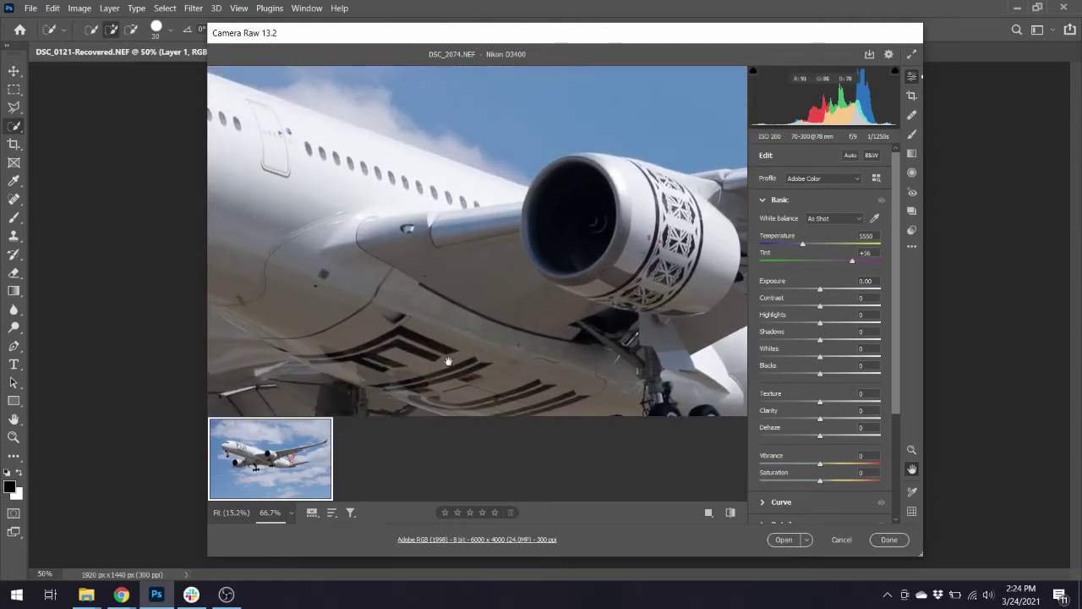
drag(438, 340, 511, 318)
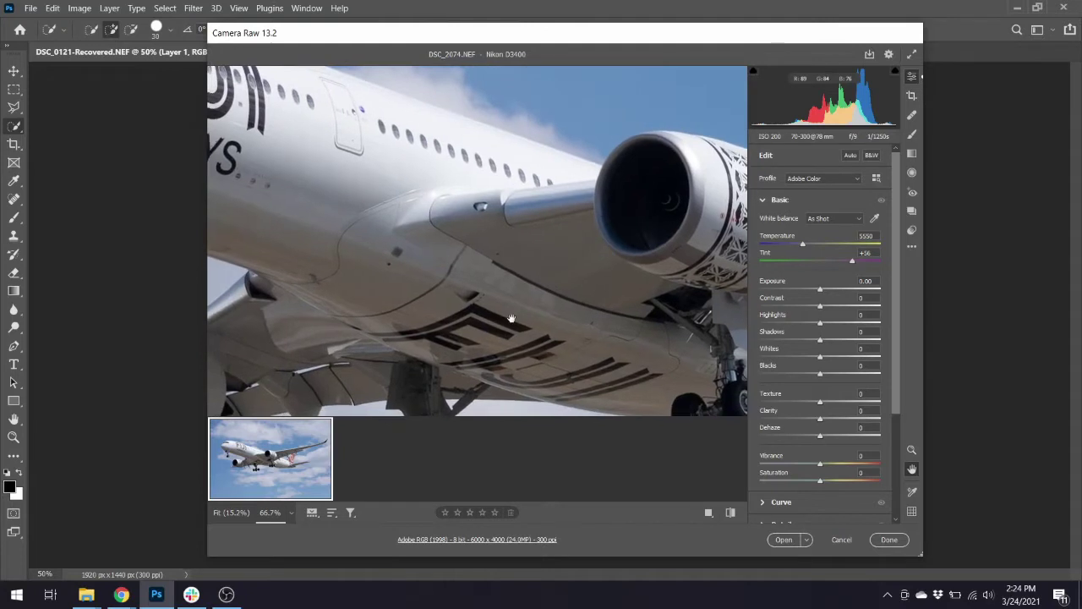
key(ctrl+0)
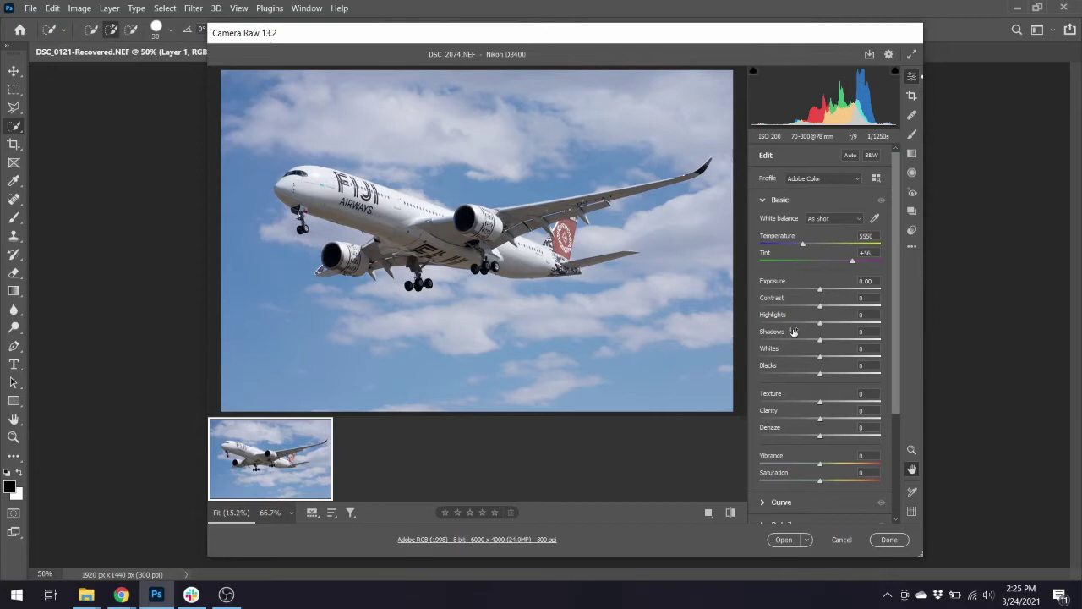
Check the Optics lens corrections in Camera Raw, then open DSC_2074 as a Photoshop document
scroll(793, 331, down, 5)
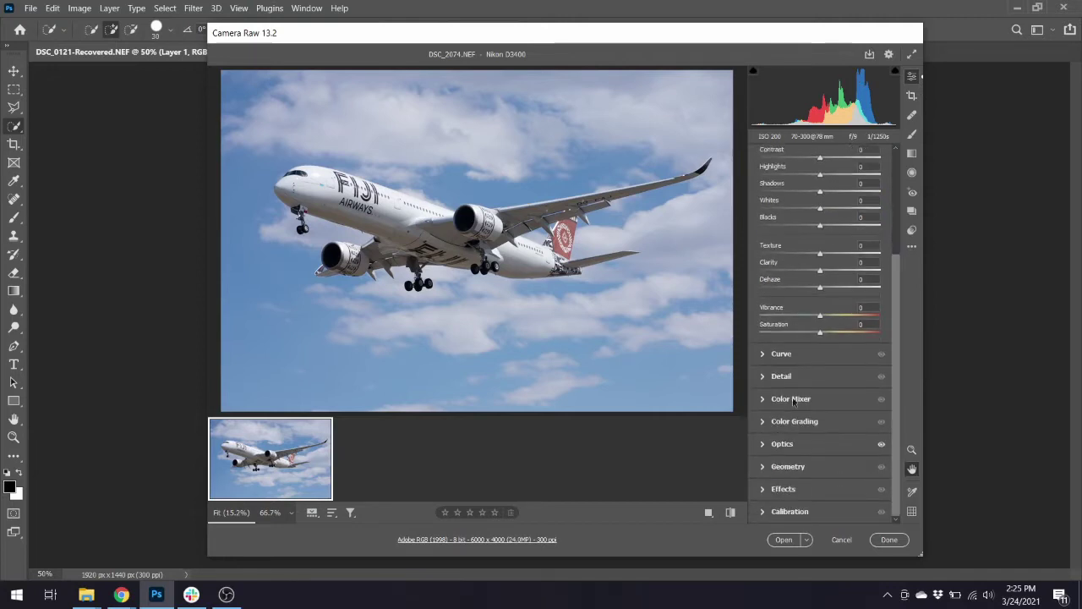
click(782, 444)
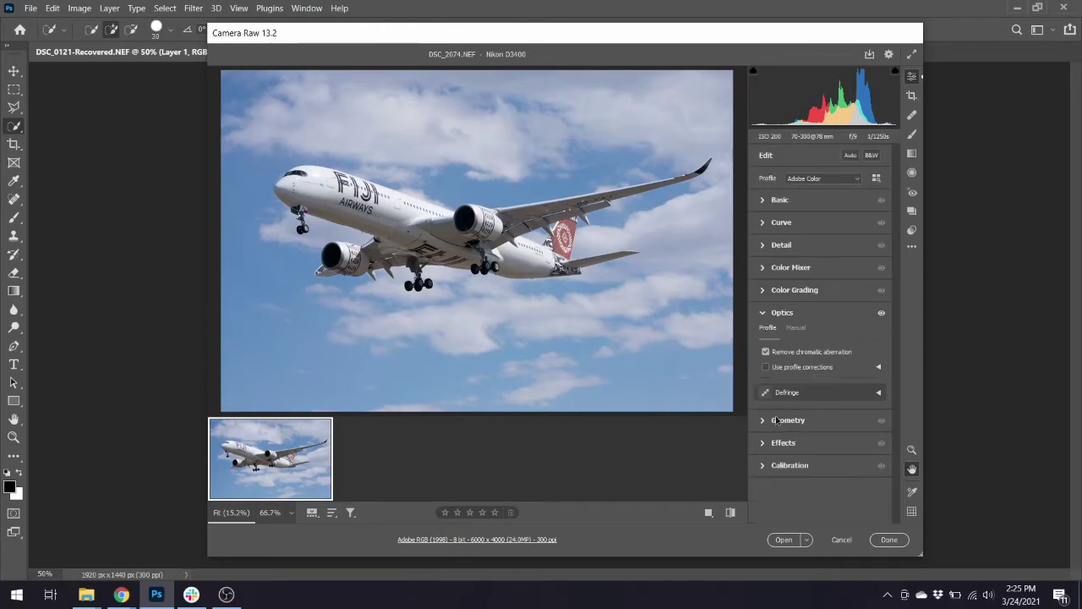
click(784, 540)
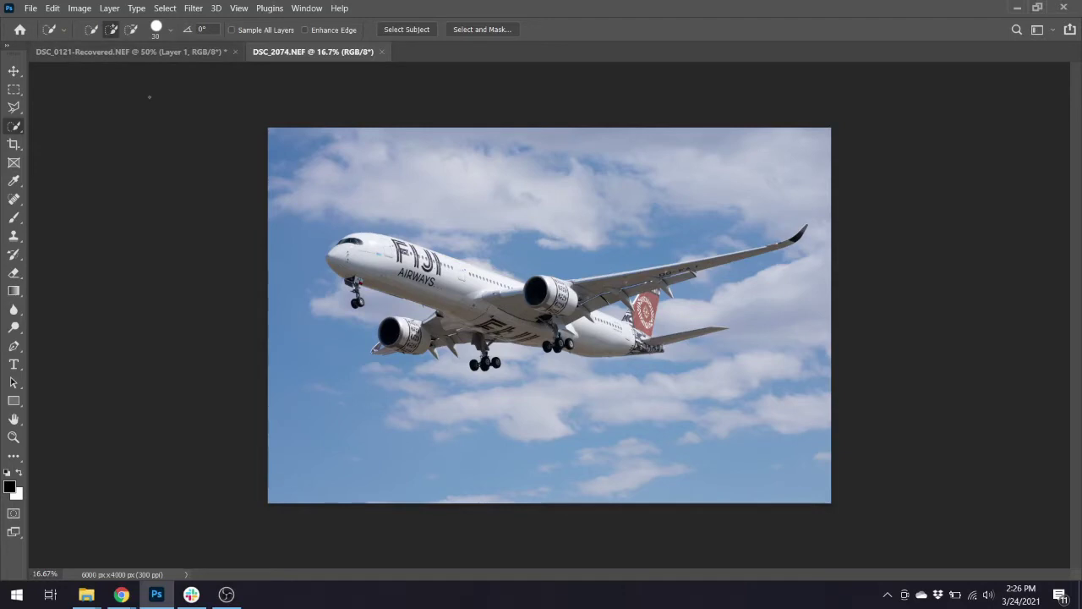
click(85, 8)
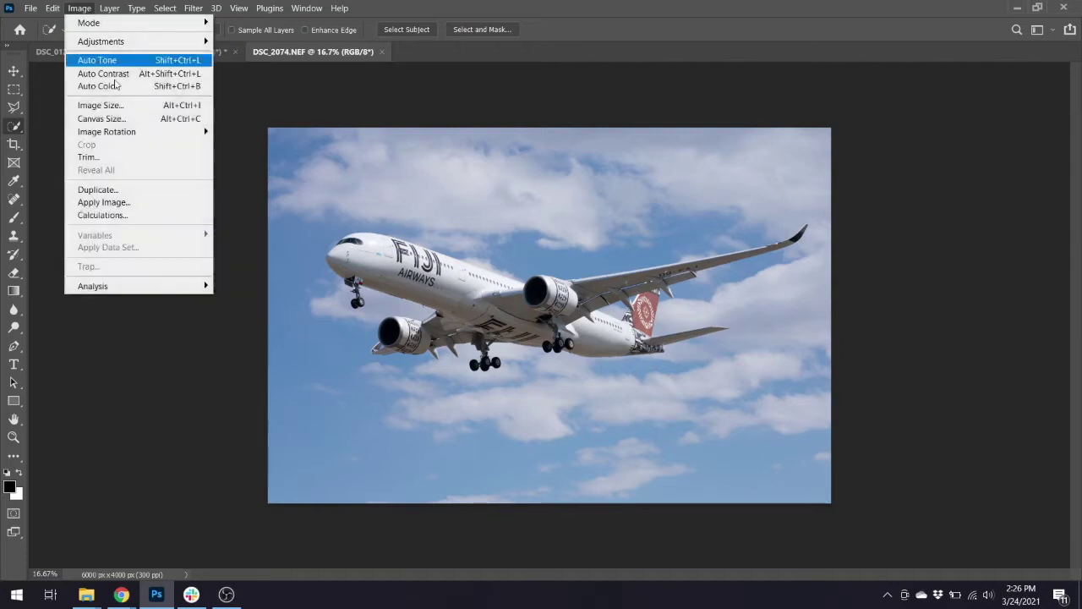
mouse_move(157, 134)
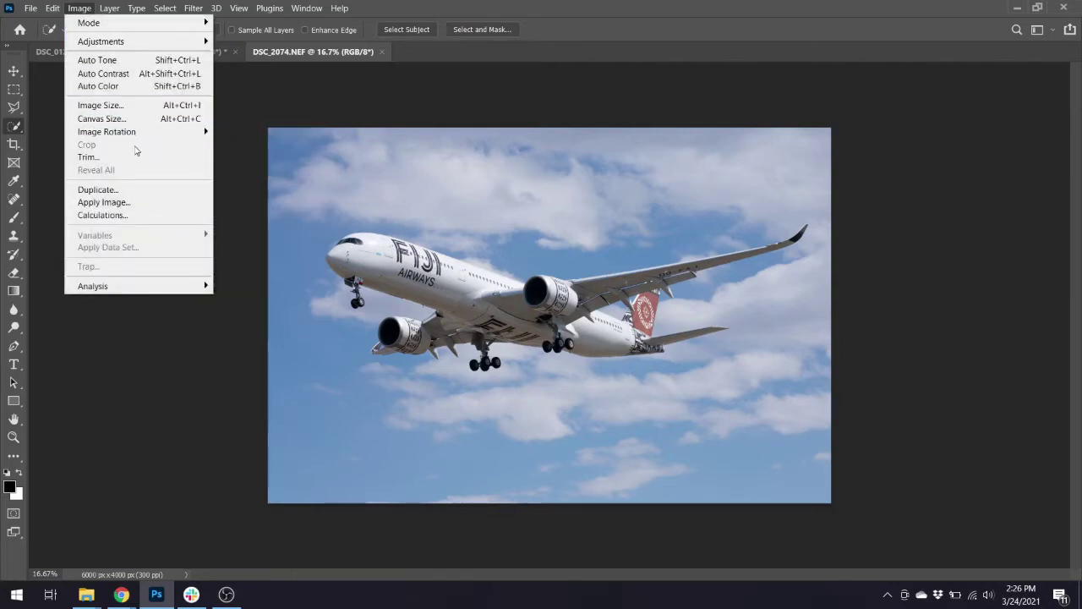
click(241, 170)
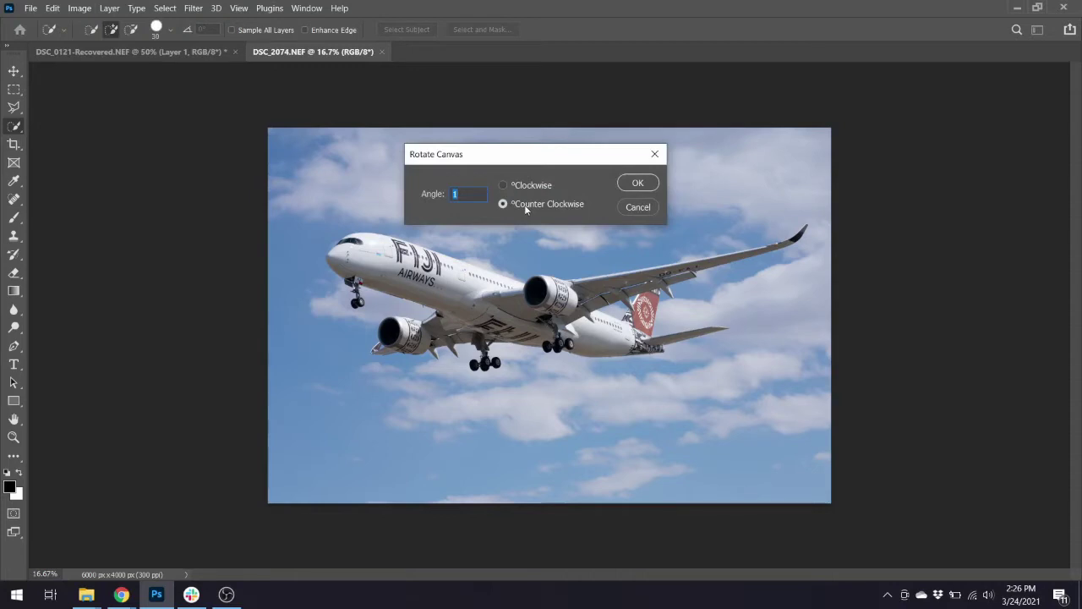
key(Return)
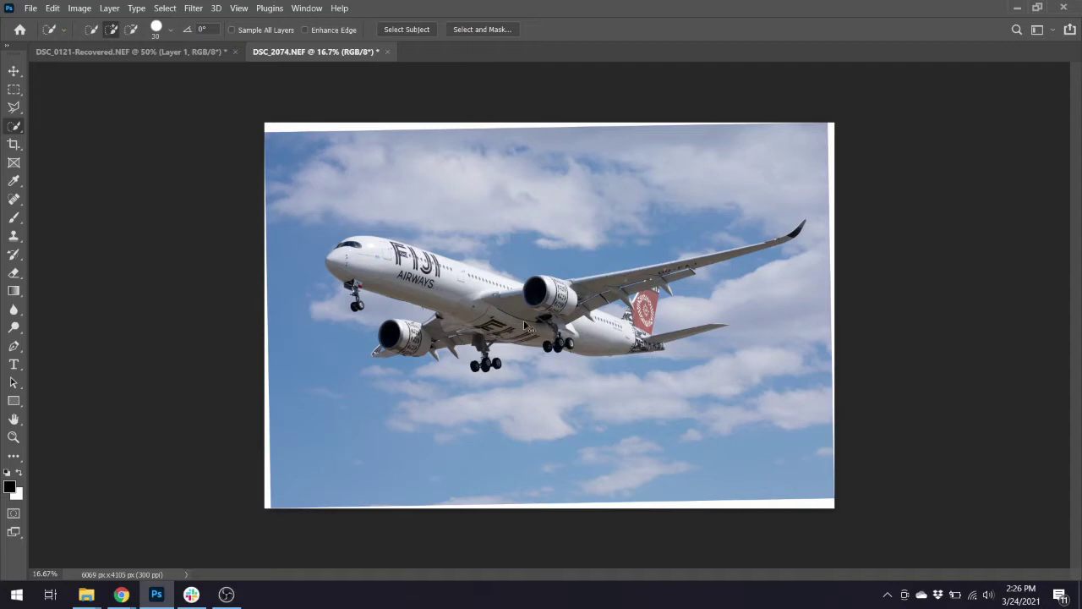
key(ctrl+z)
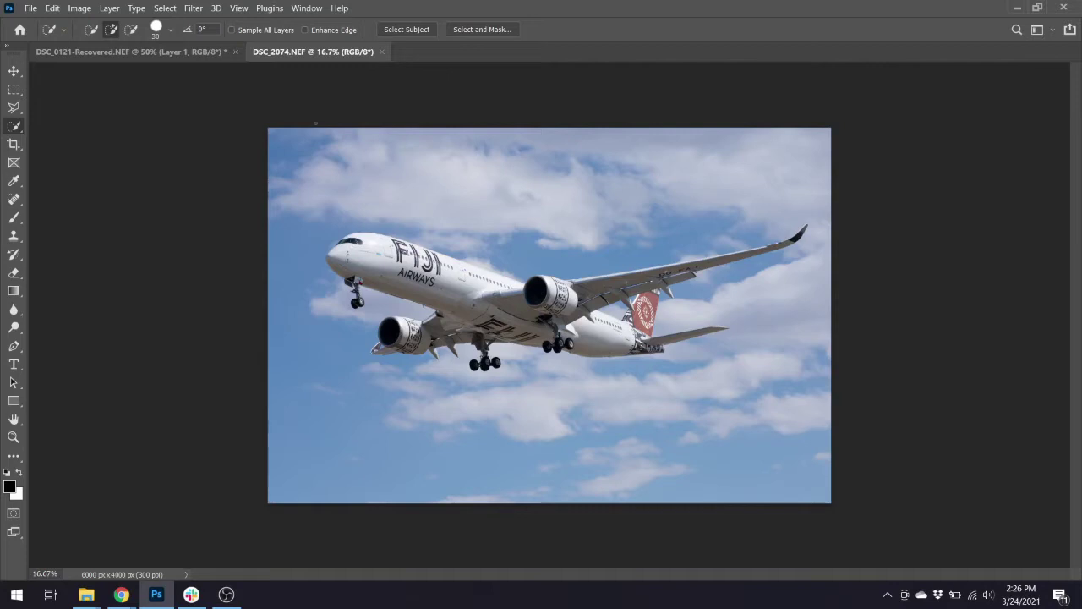
With the Crop tool, try the 4:3 and 16:9 ratios before settling on 6:4
click(14, 145)
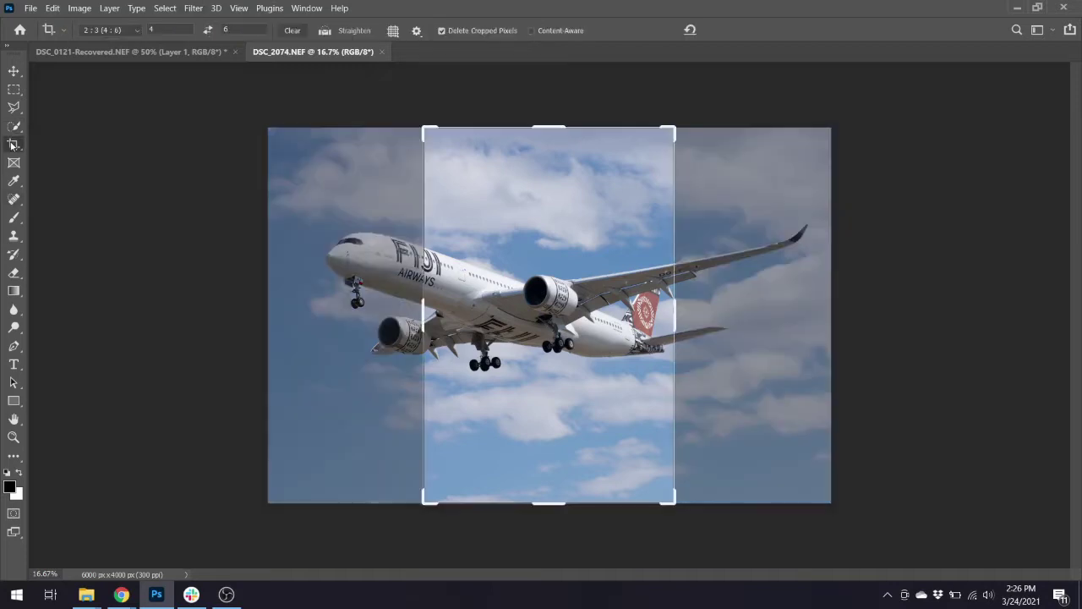
click(104, 34)
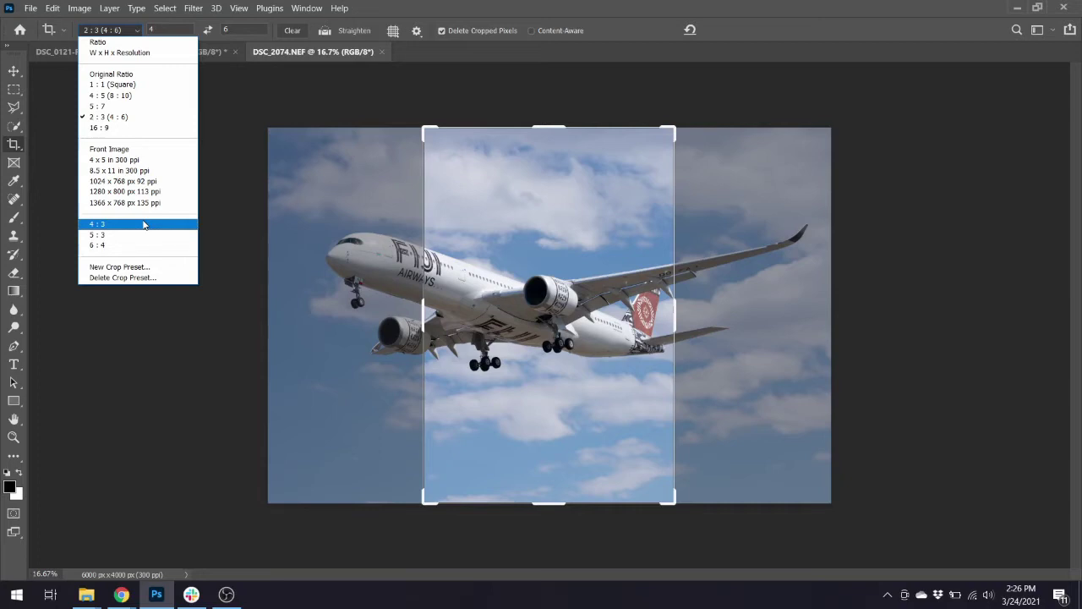
click(144, 224)
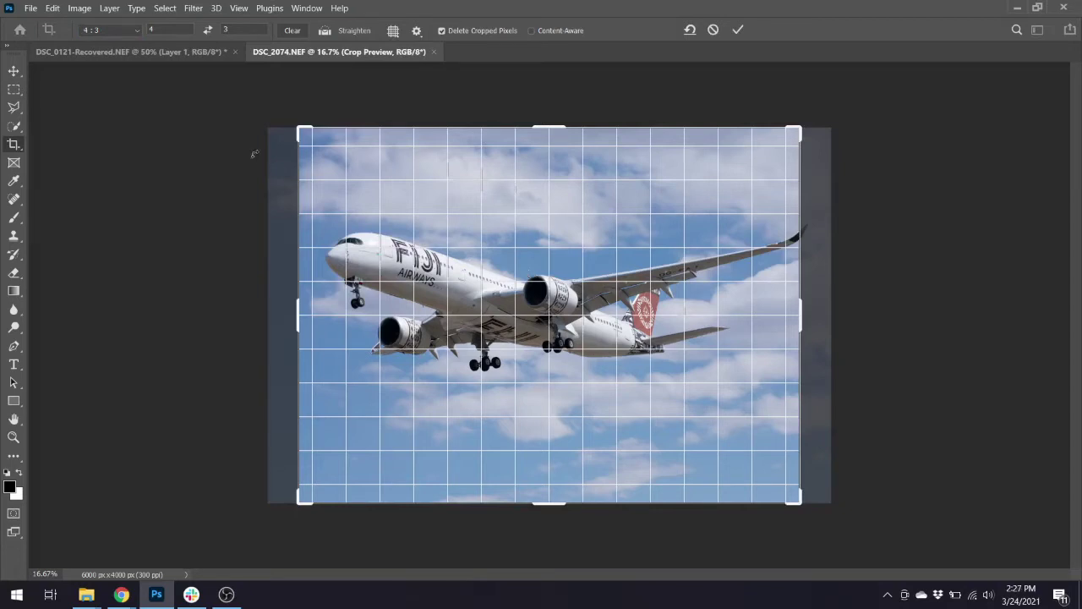
click(110, 30)
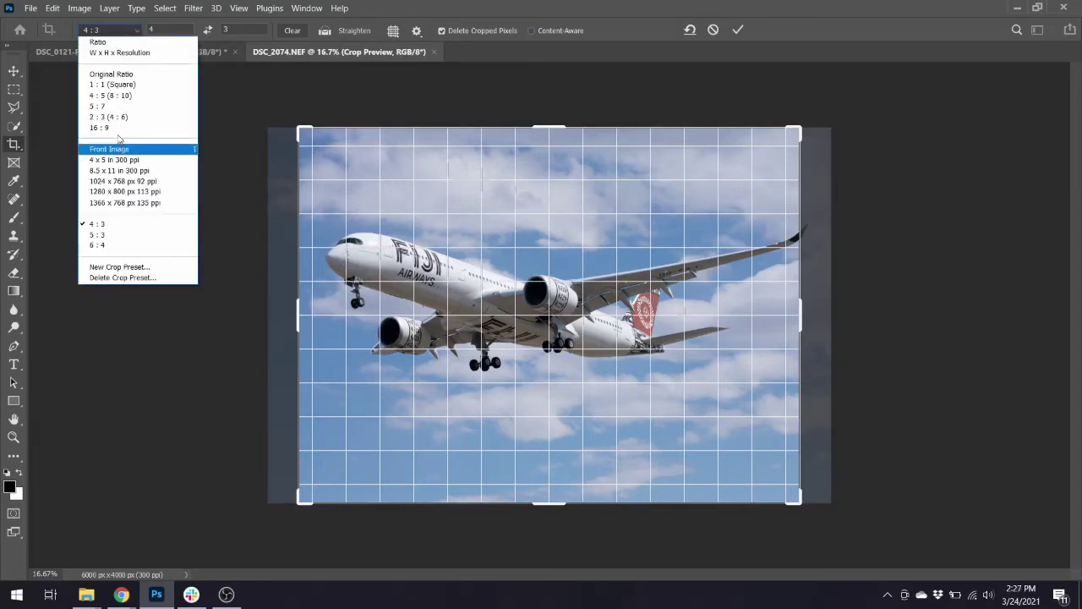
click(119, 128)
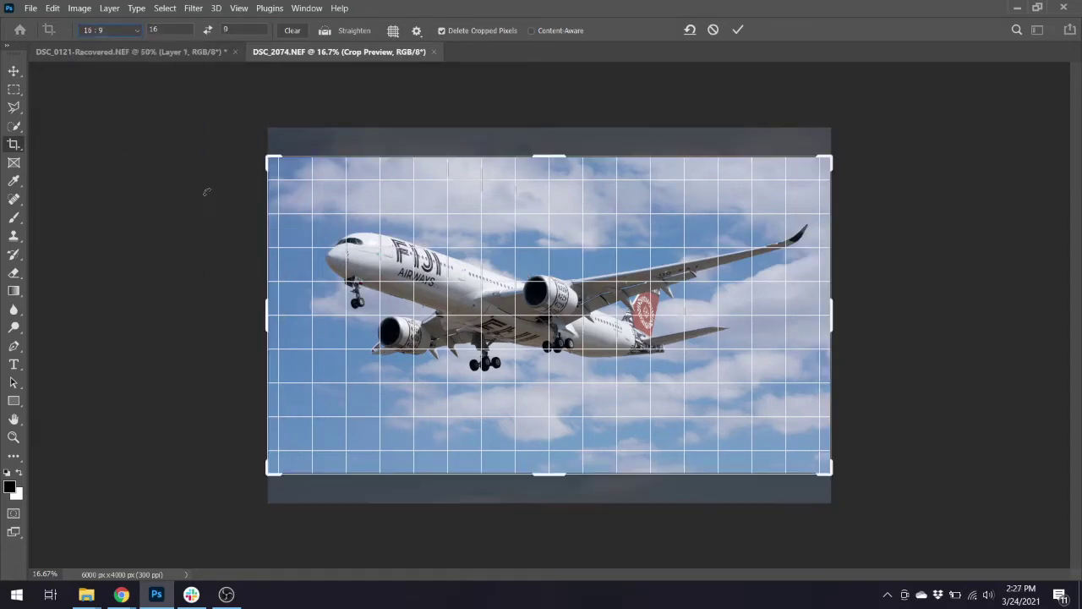
click(116, 31)
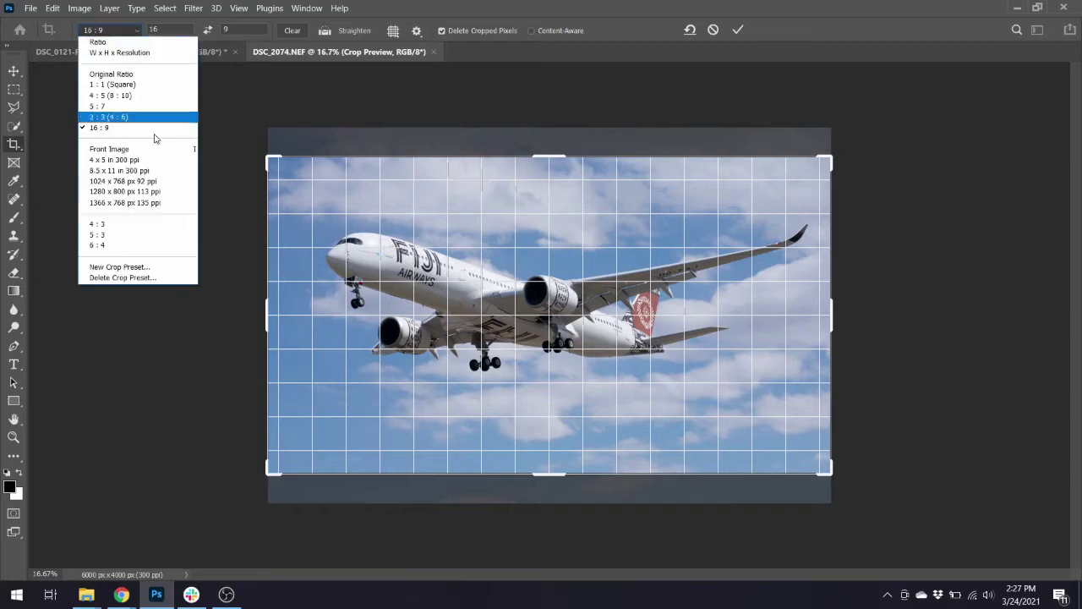
click(141, 245)
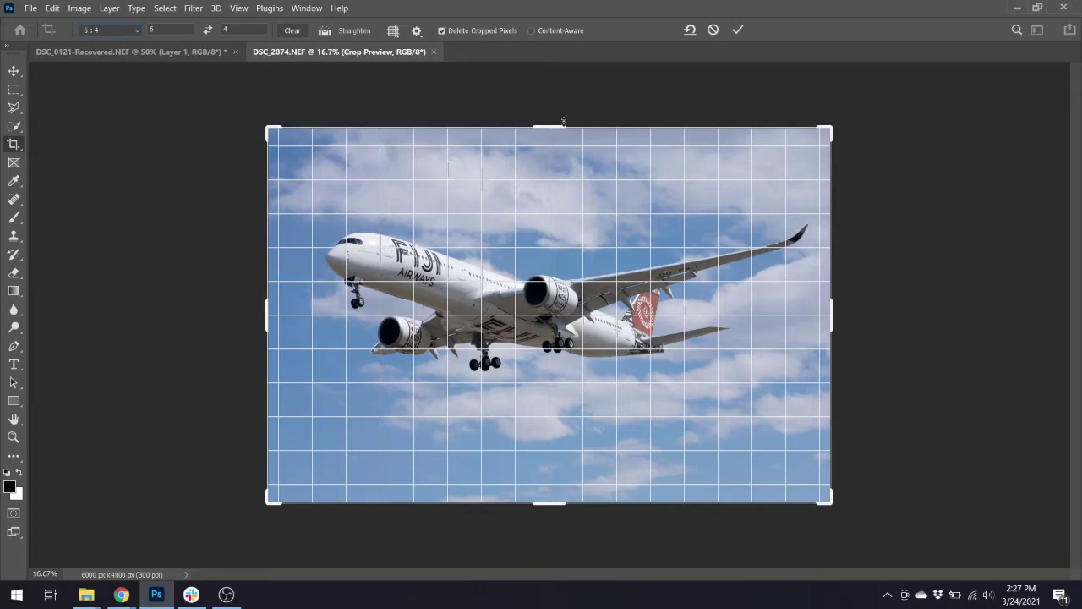
Pull the 6:4 crop frame's top edge down, zoom to 25%, and reposition the photo inside it
drag(549, 127, 549, 150)
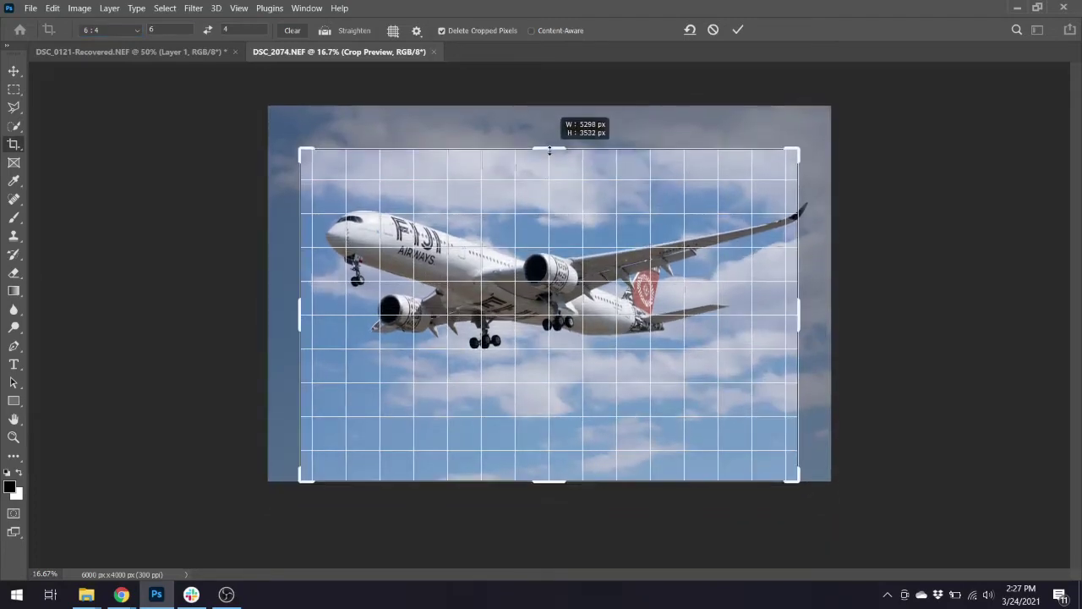
key(ctrl+plus)
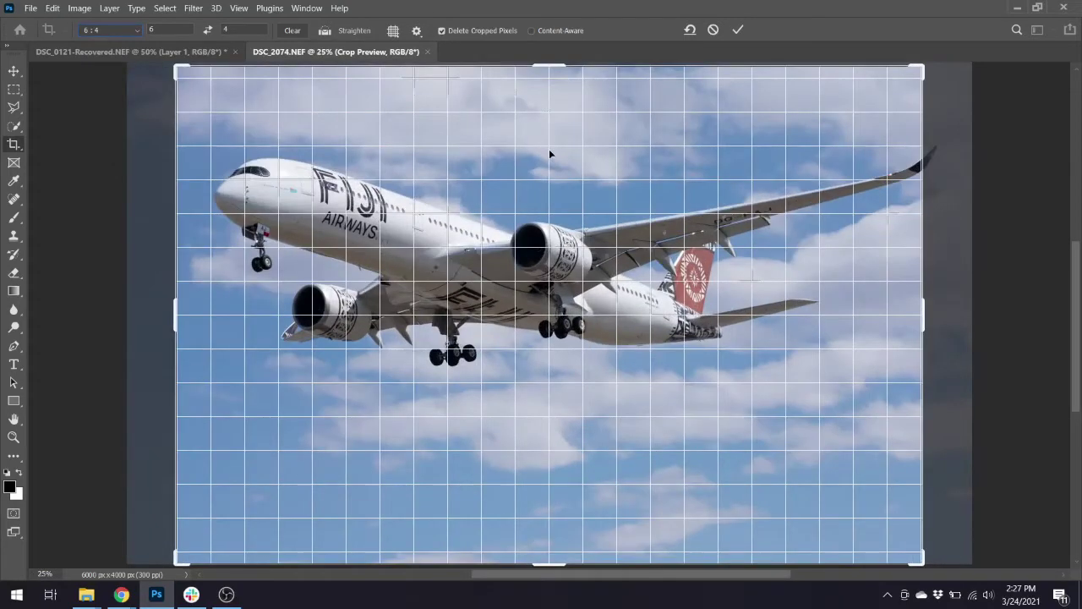
drag(616, 212, 614, 250)
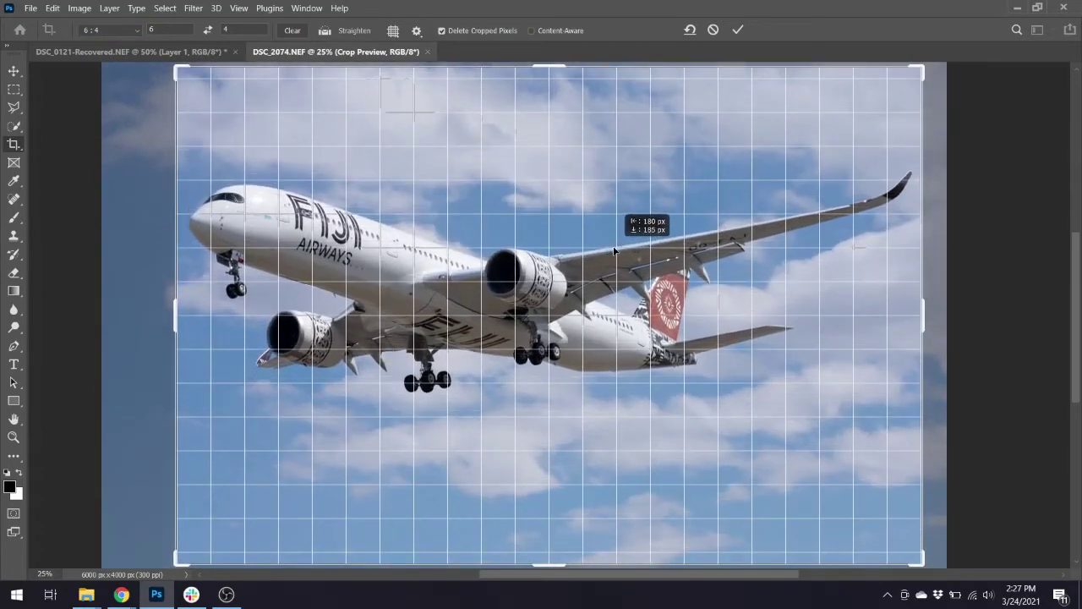
drag(614, 250, 615, 252)
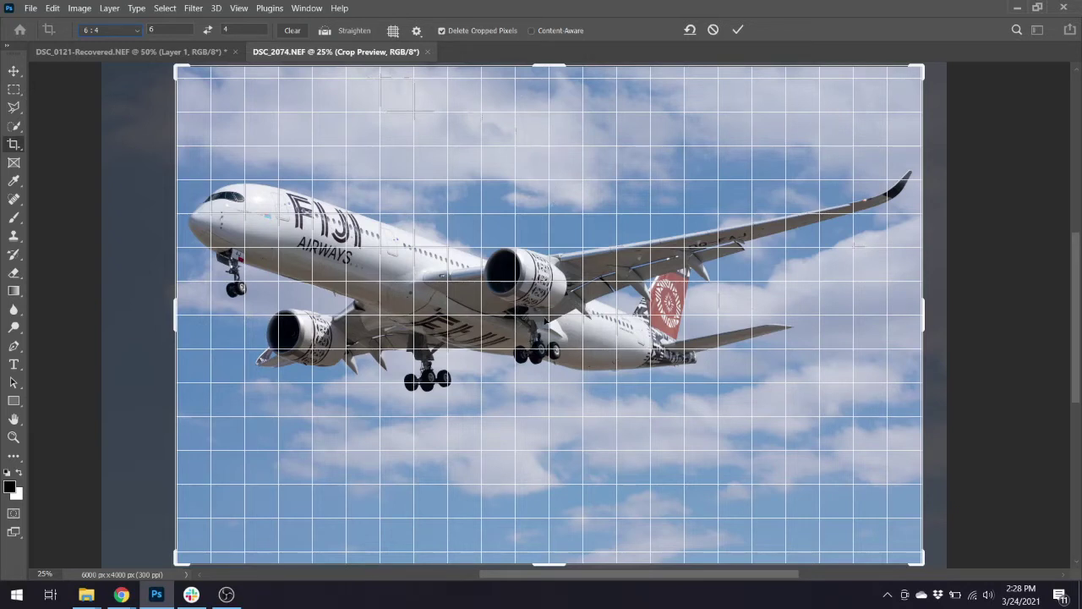
Nudge the plane lower and centre it in the 6:4 crop, then apply the 5298 × 3532 px crop
drag(554, 319, 558, 333)
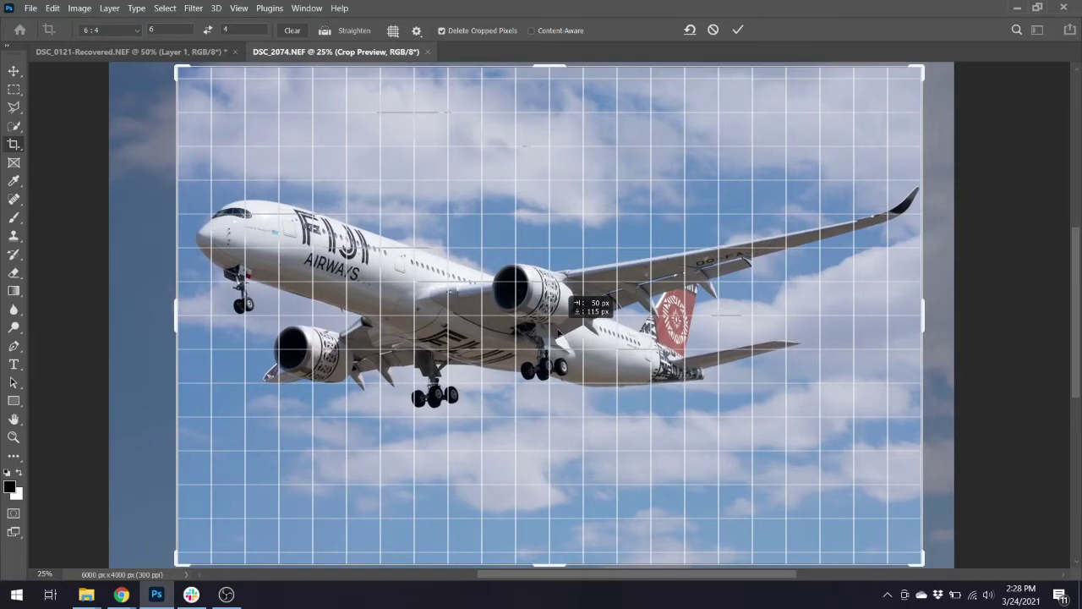
drag(559, 333, 556, 334)
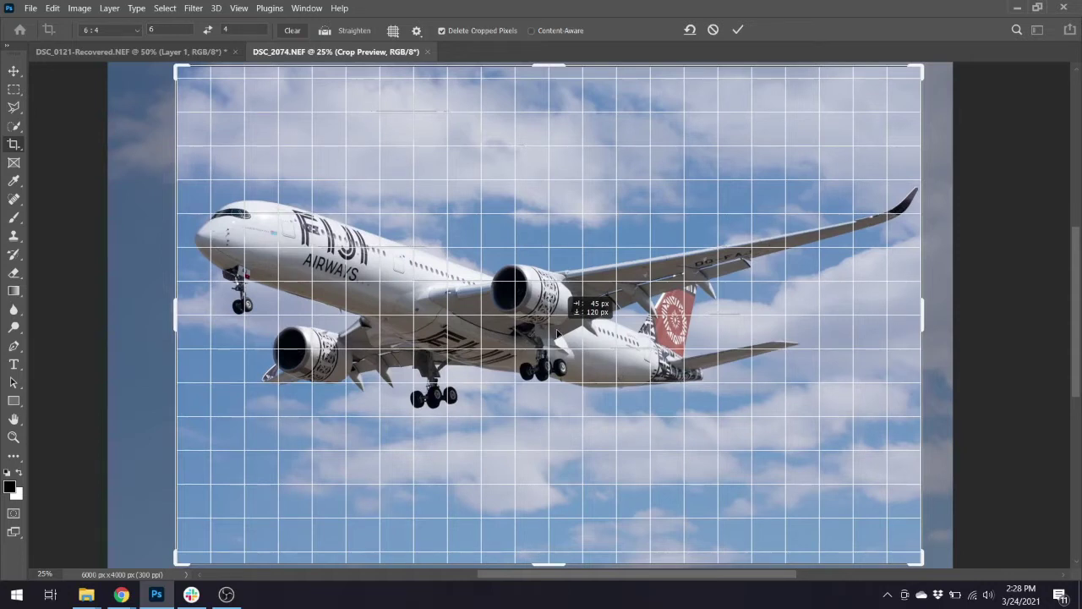
drag(556, 334, 552, 346)
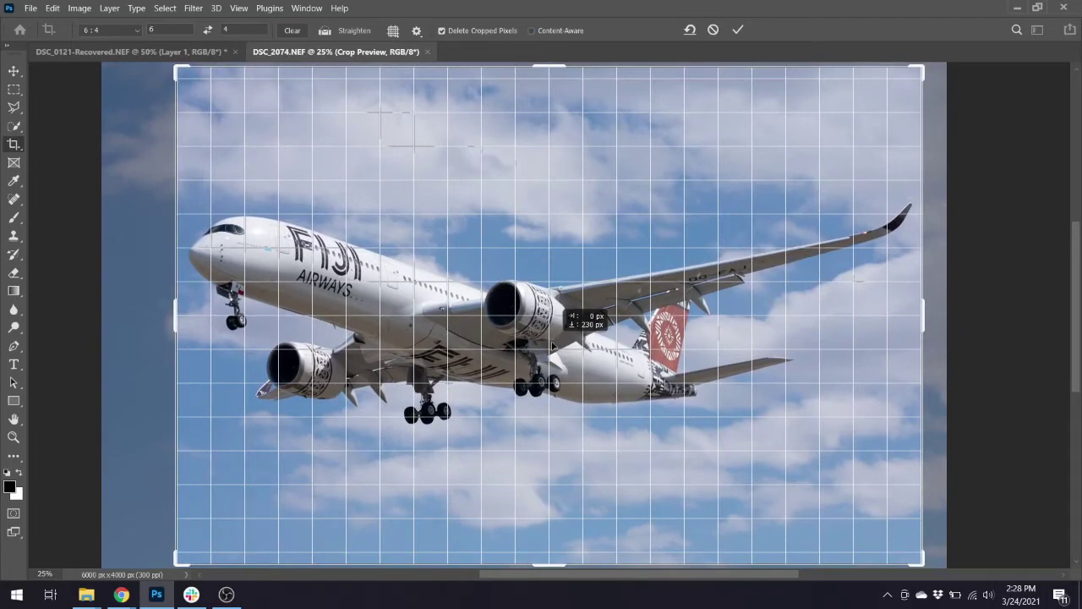
drag(553, 346, 553, 345)
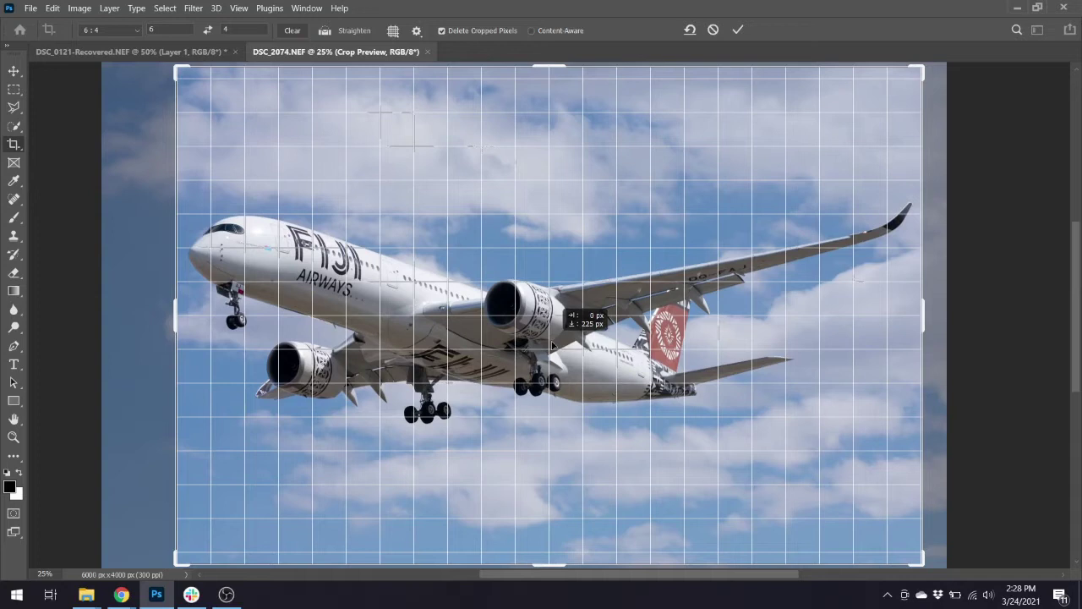
drag(553, 345, 553, 345)
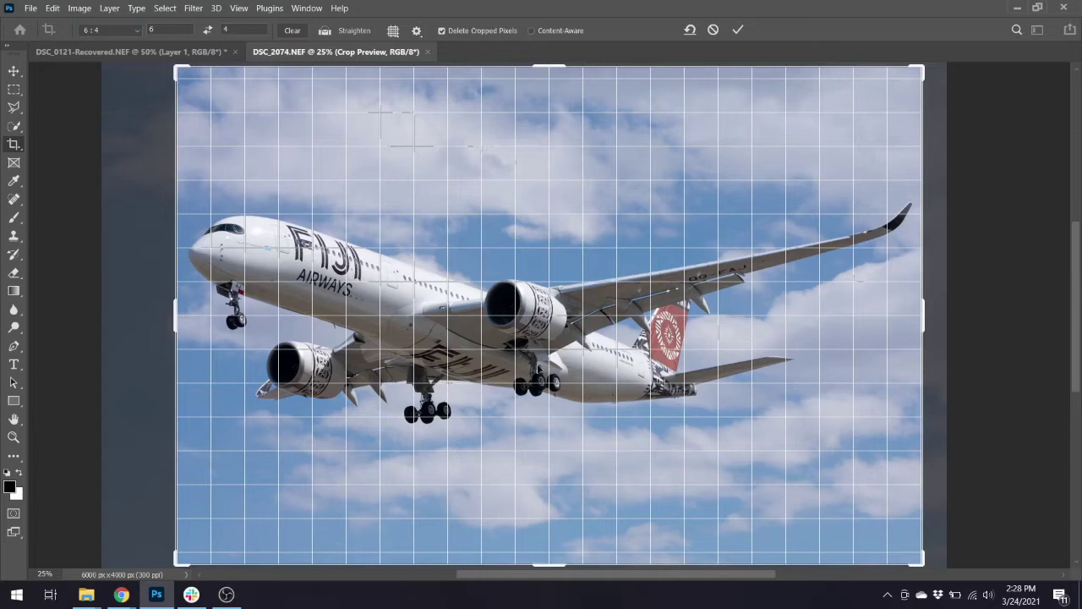
key(Return)
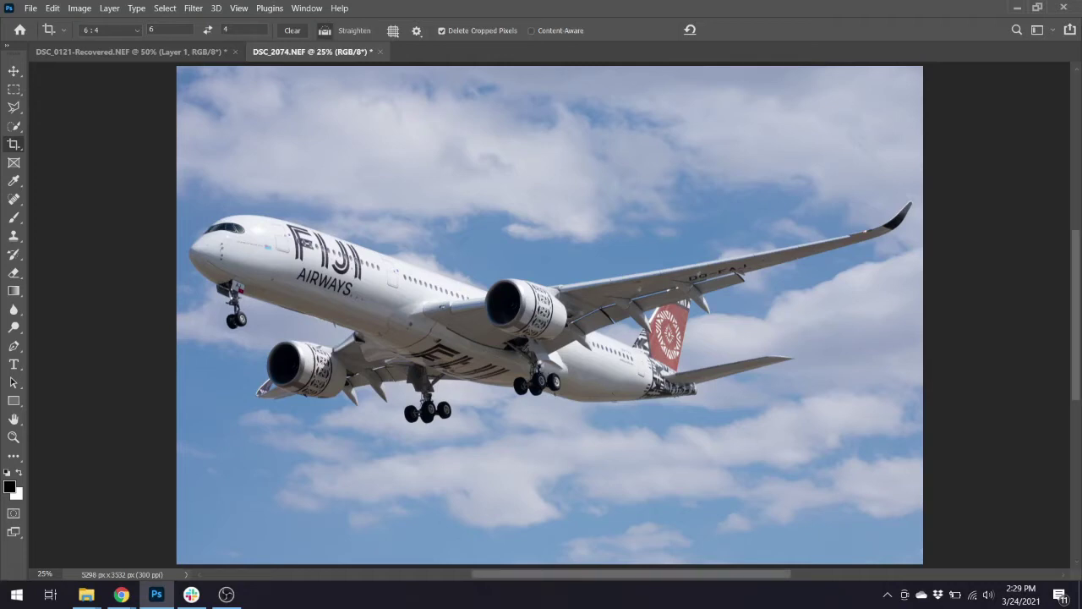
Undo the crop to compare with the original photo, then redo it
key(ctrl+z)
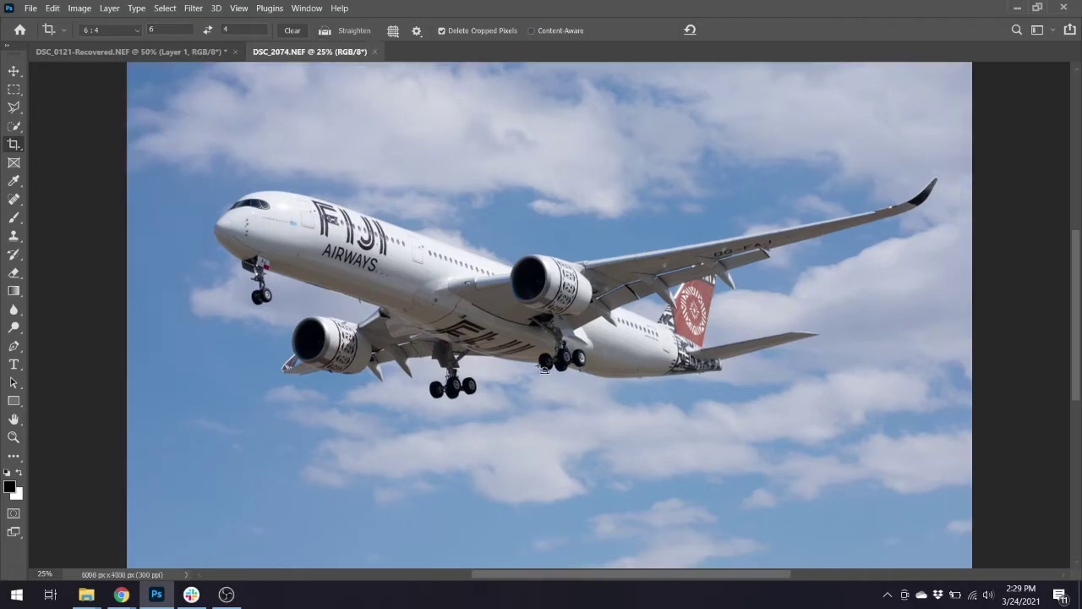
key(ctrl+shift+z)
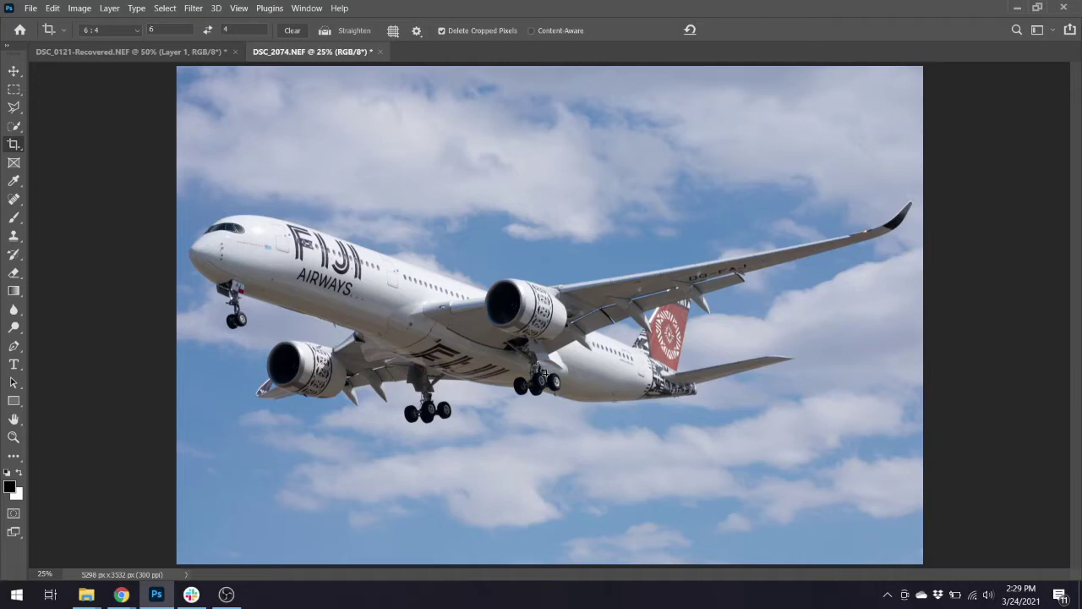
Apply Image > Adjustments > Equalize to the A350 photo
click(86, 6)
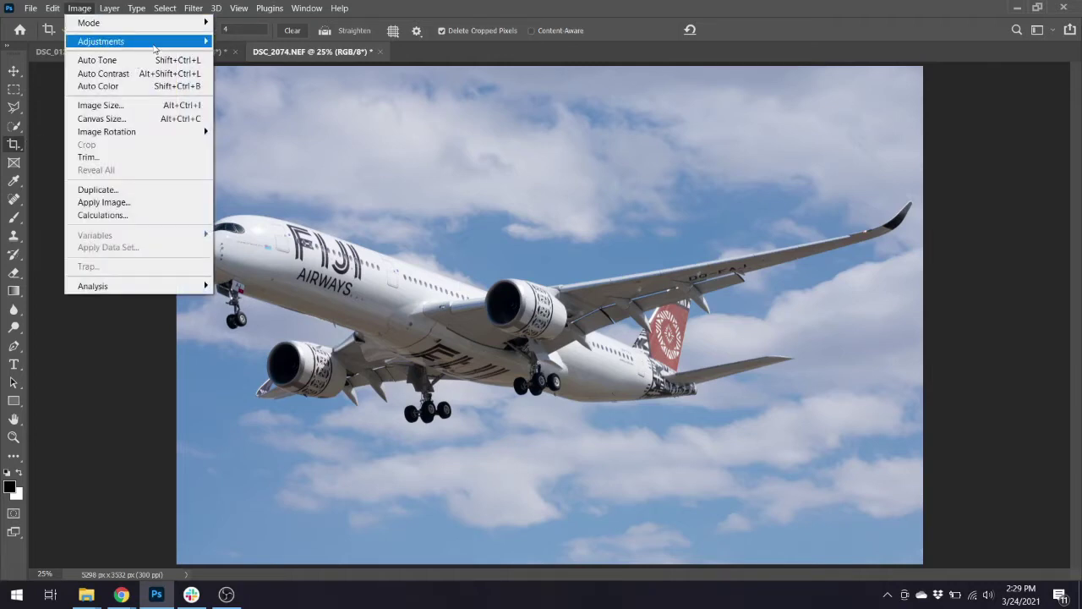
mouse_move(156, 43)
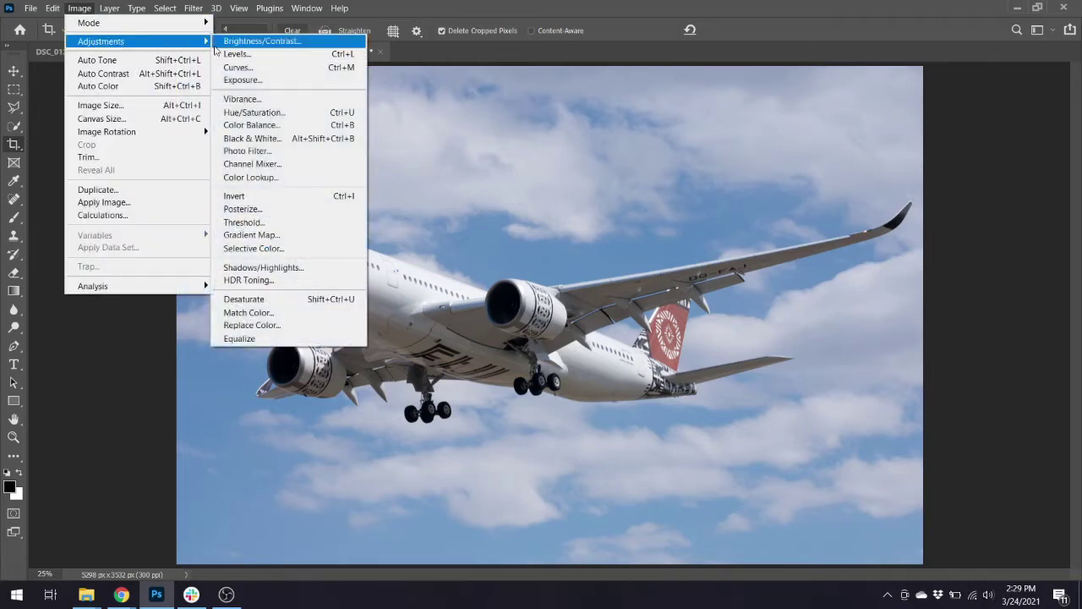
click(256, 340)
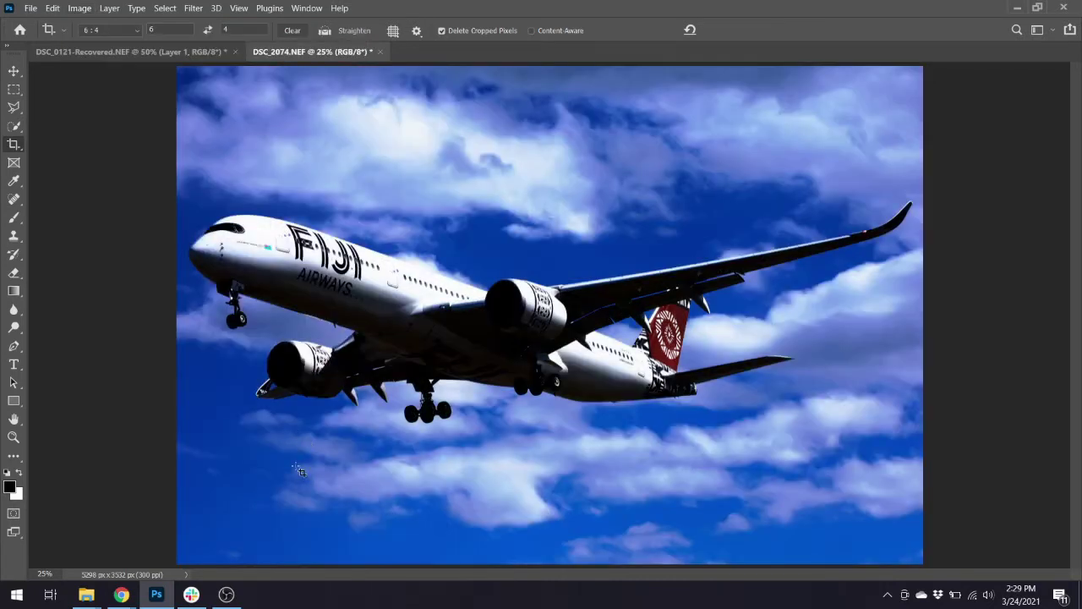
Zoom to 50% and pan across the engines, tail and FIJI lettering to inspect the sky
key(ctrl)
key(ctrl+minus)
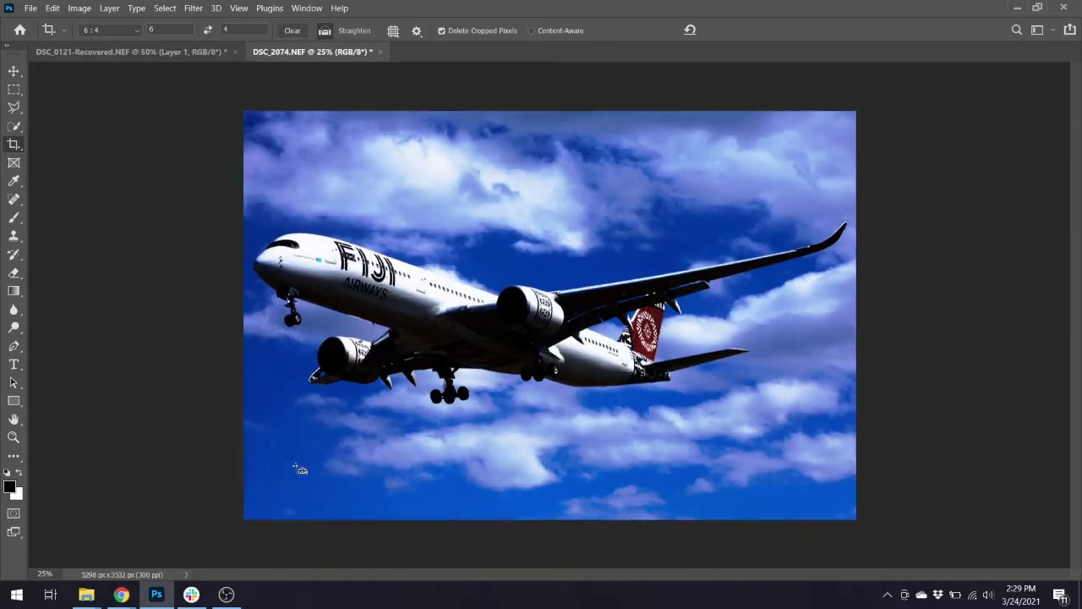
key(ctrl+plus)
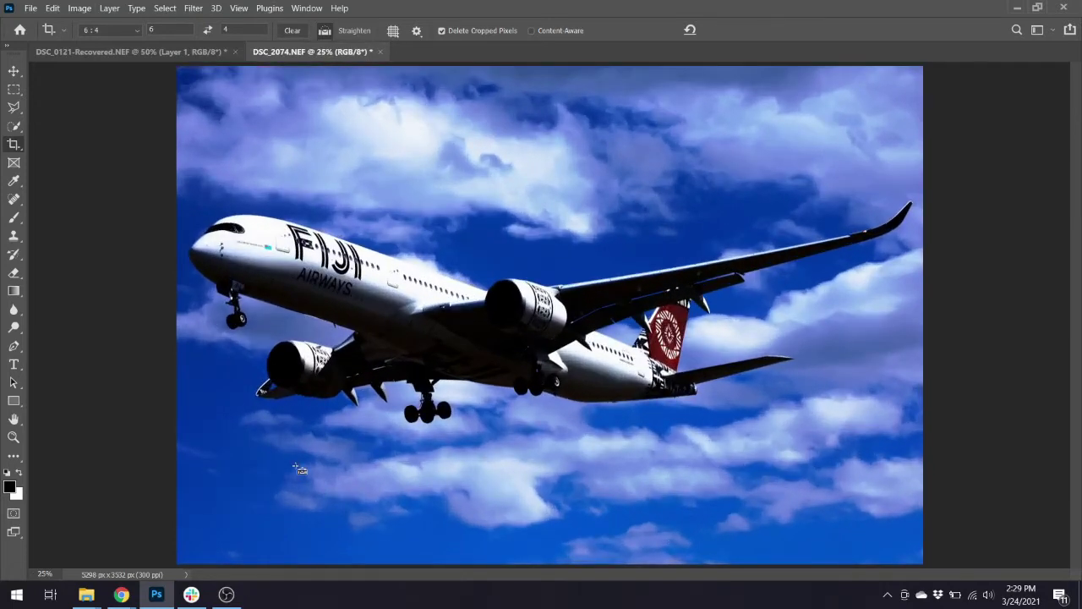
key(ctrl+plus)
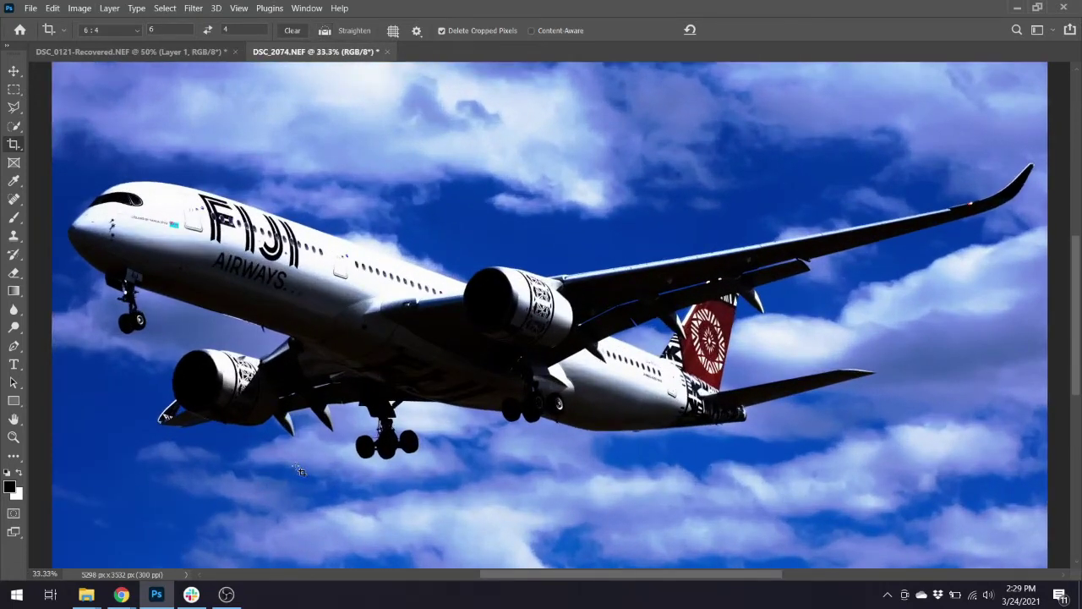
key(ctrl+plus)
key(ctrl+minus)
key(ctrl+minus)
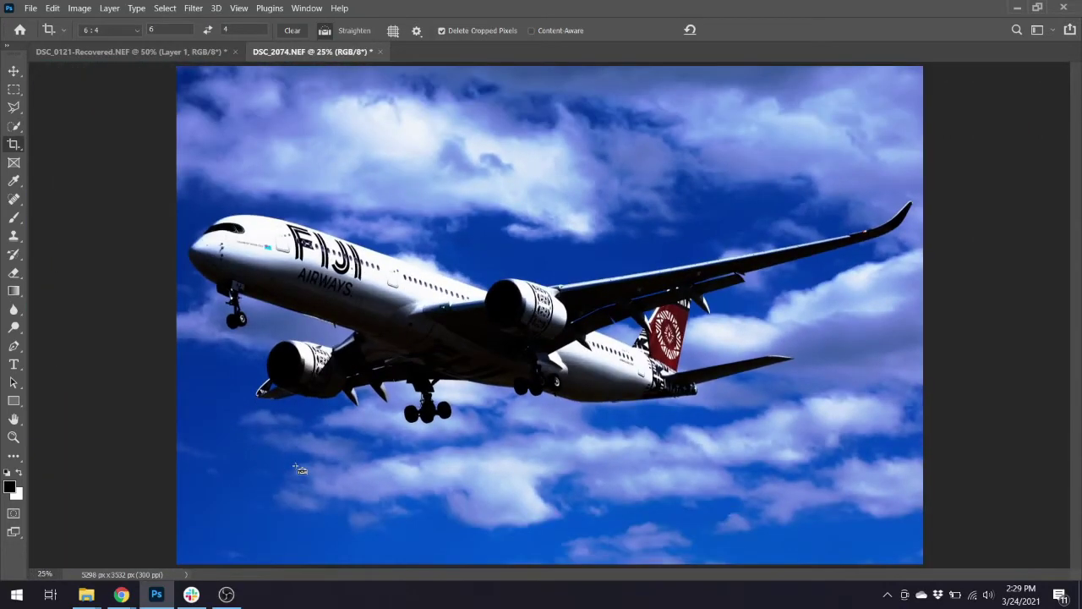
key(ctrl+plus)
key(ctrl+plus)
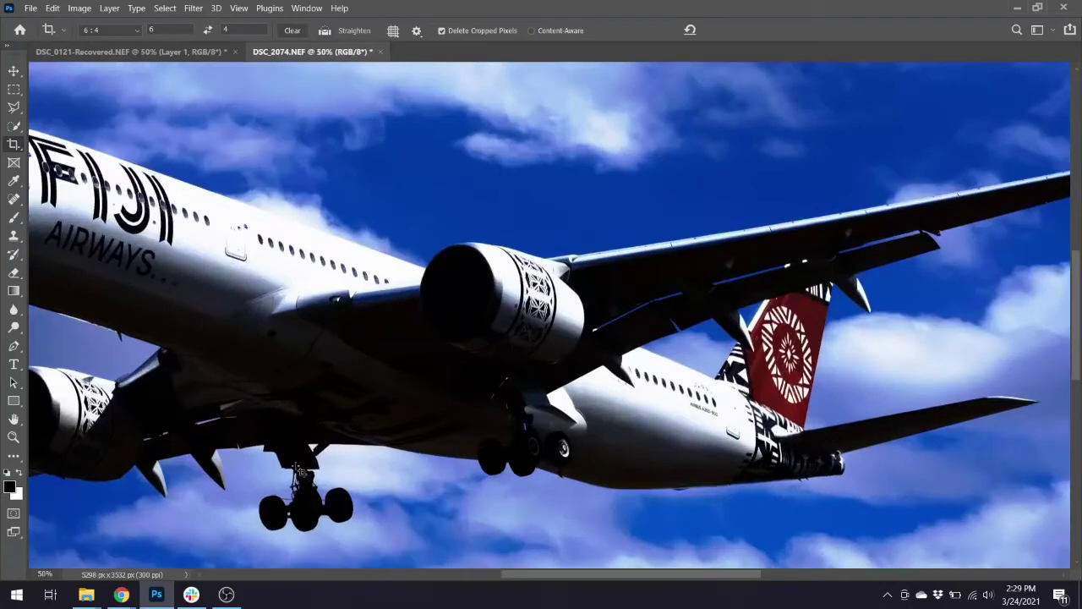
key(h)
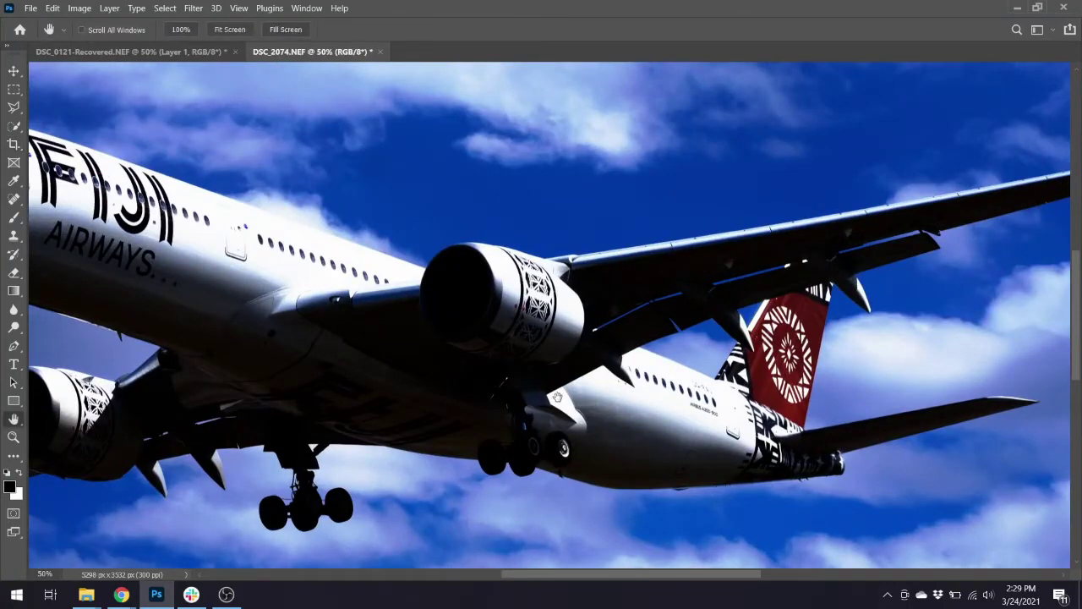
drag(557, 396, 720, 271)
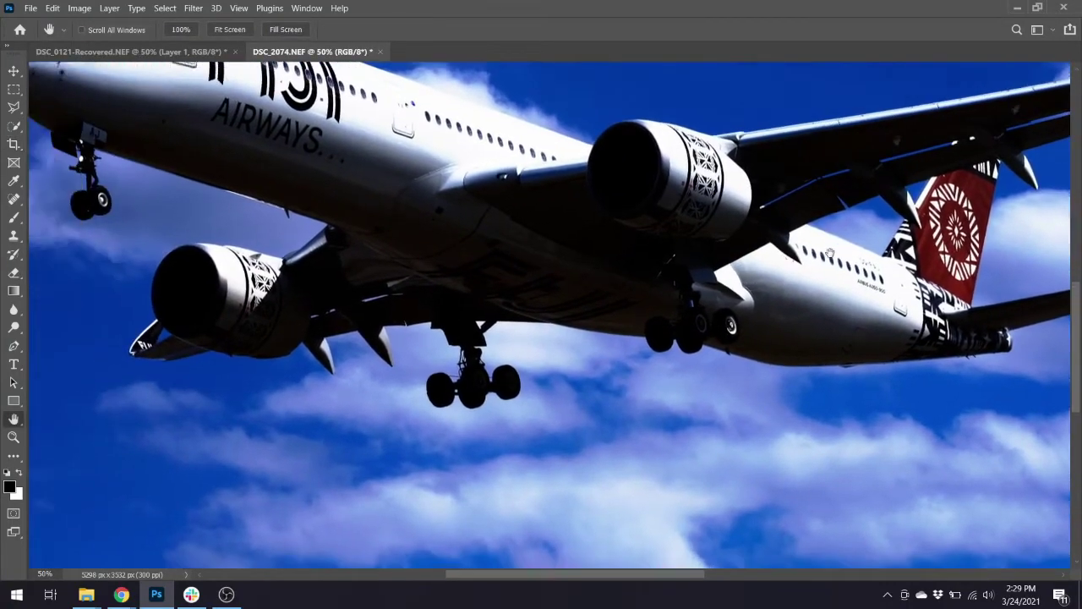
drag(480, 398, 616, 285)
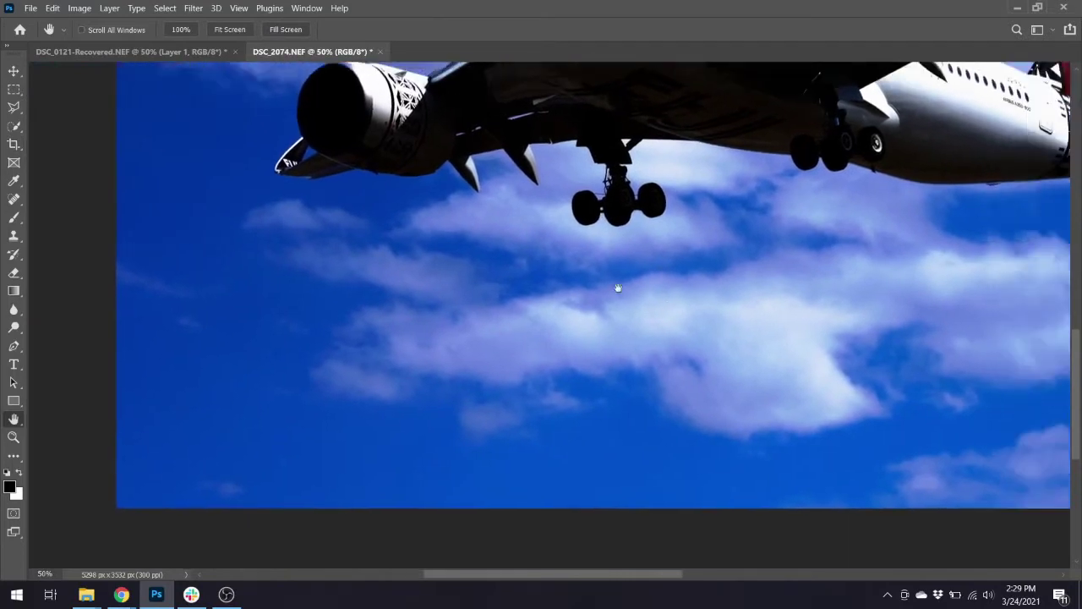
drag(1049, 309, 533, 562)
drag(423, 339, 423, 414)
drag(132, 418, 781, 299)
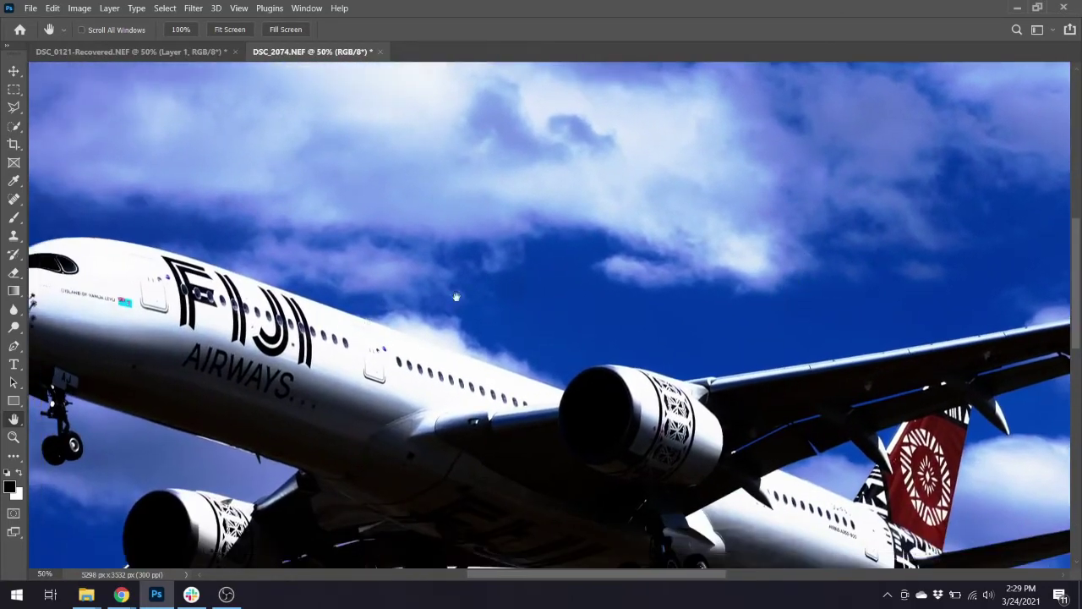
Set the Spot Healing Brush to 161 px and heal the spot in the sky above the fuselage
click(11, 201)
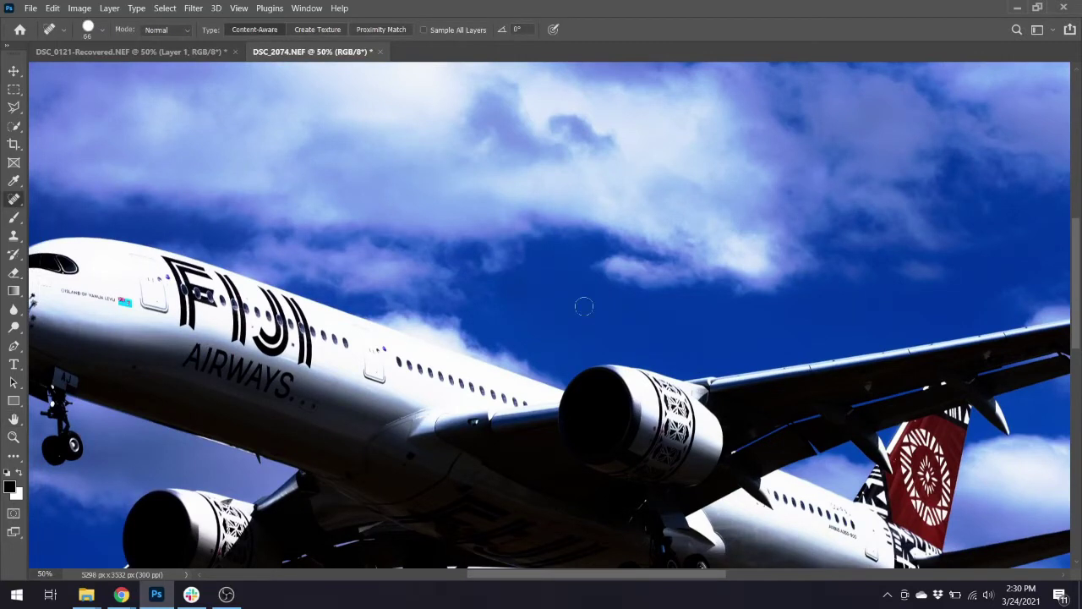
right_click(517, 287)
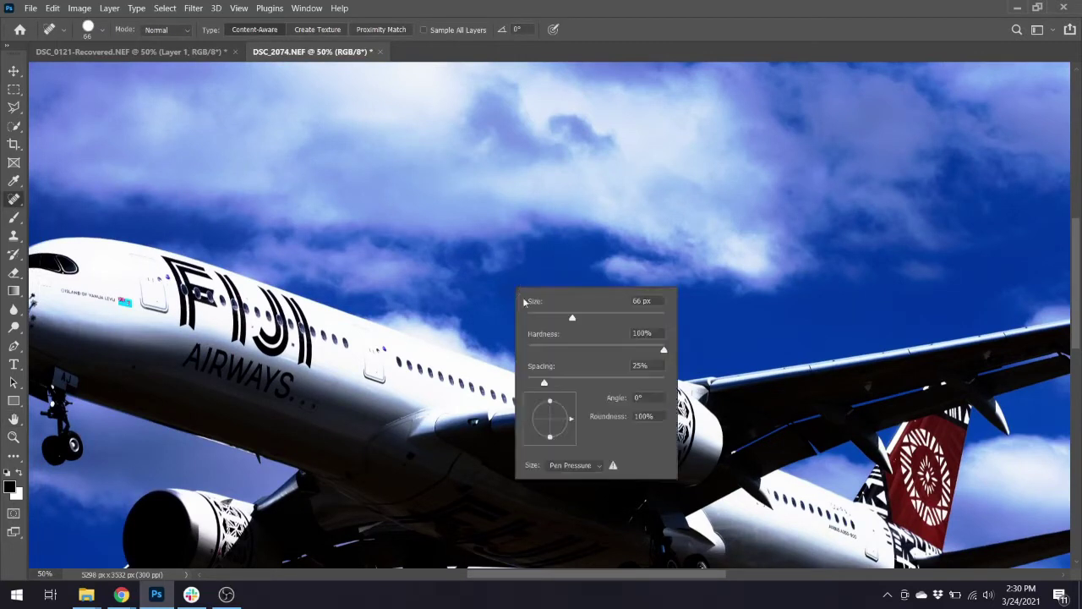
click(602, 317)
key(Return)
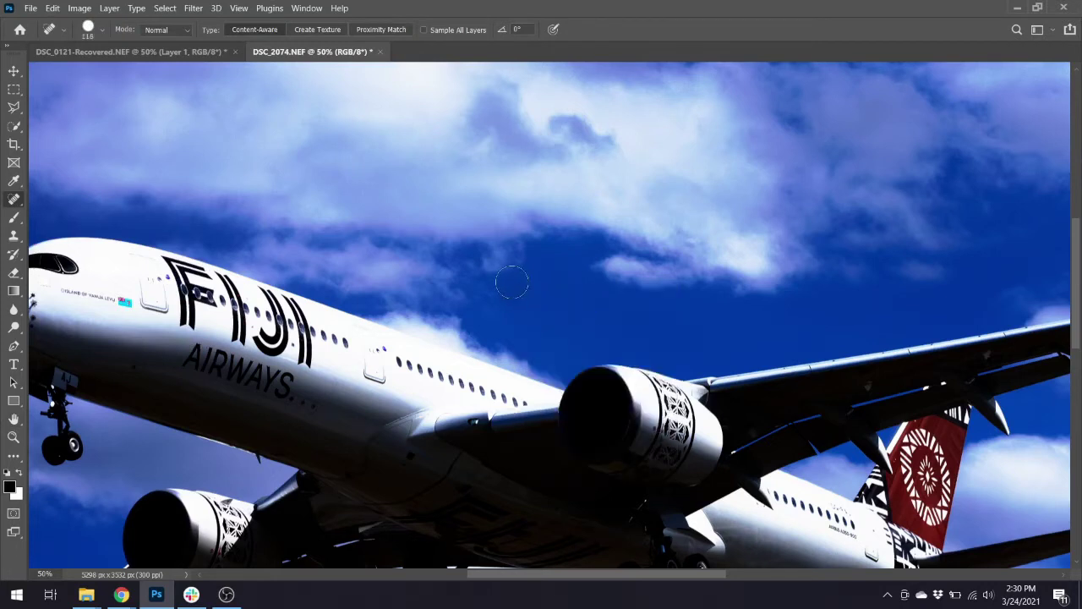
right_click(513, 289)
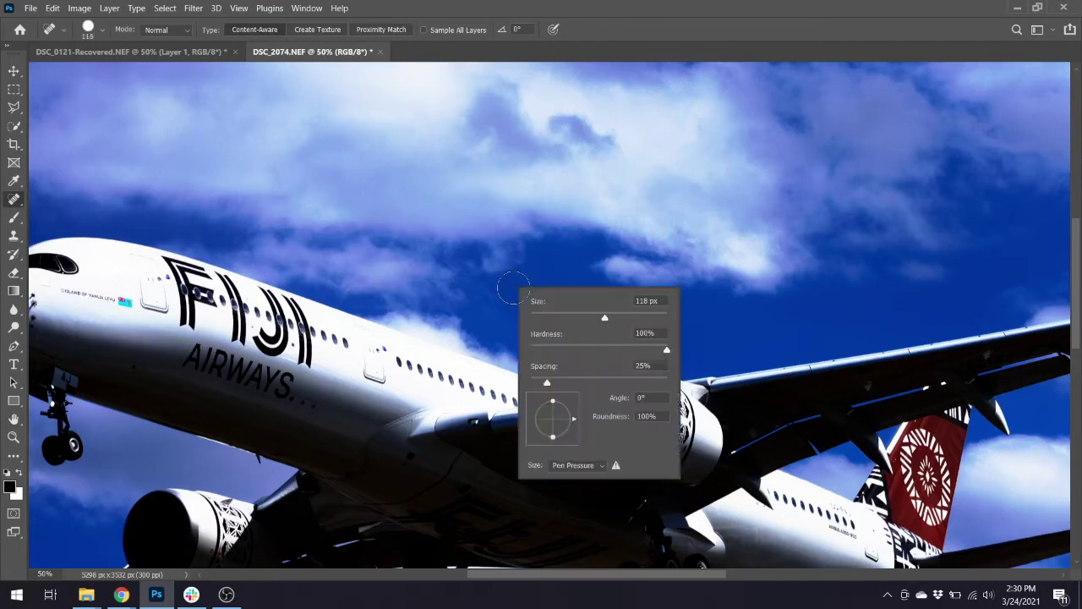
click(620, 317)
key(Return)
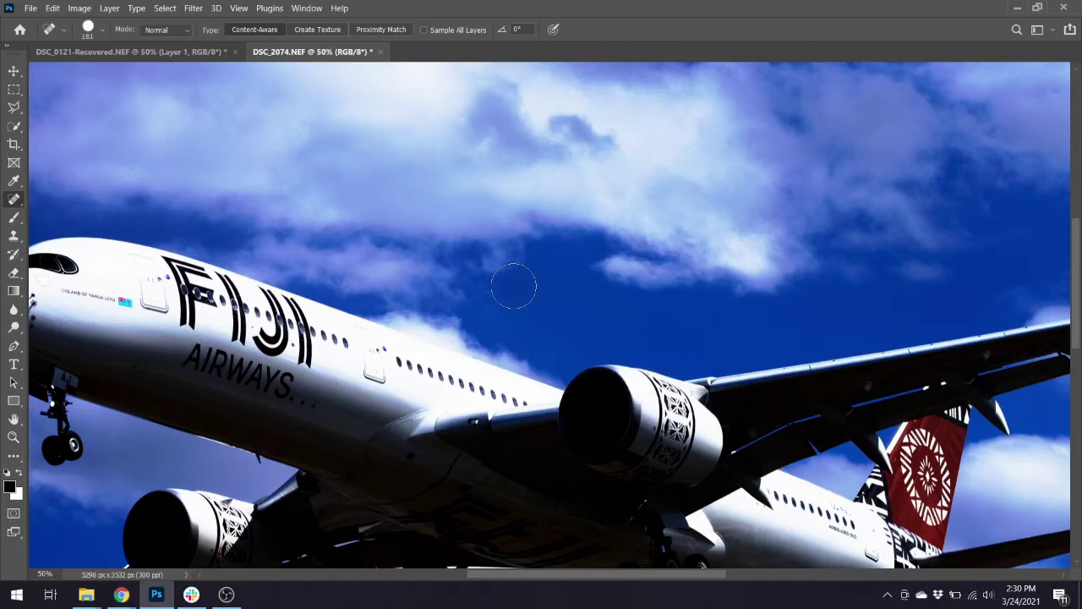
click(513, 286)
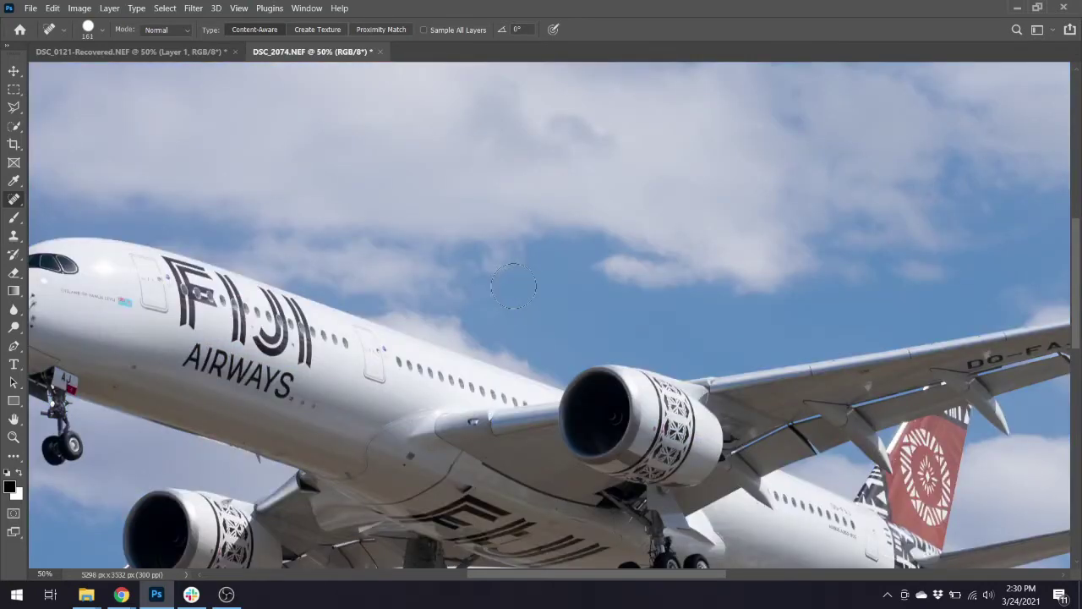
click(513, 287)
Re-apply Equalize to check for remaining spots, then undo it to restore natural colours
click(92, 12)
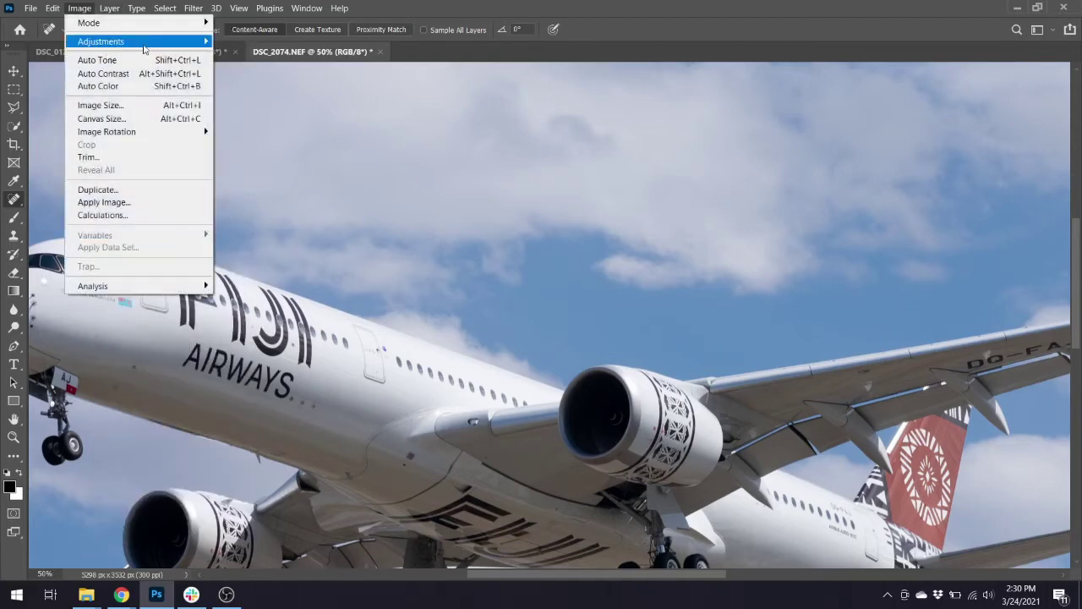
mouse_move(144, 42)
click(275, 339)
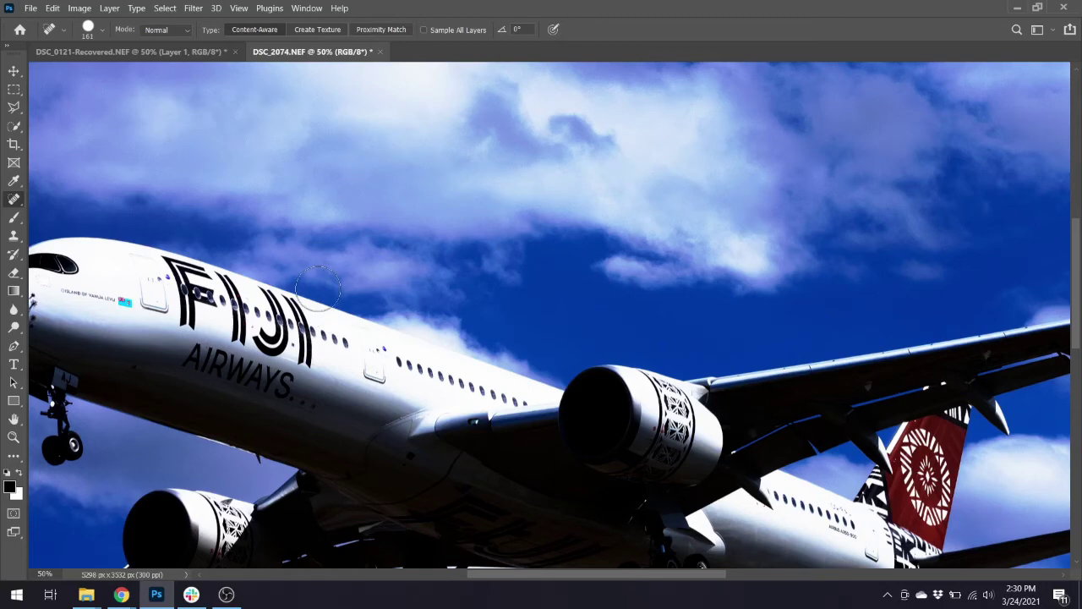
key(ctrl+minus)
key(ctrl+minus)
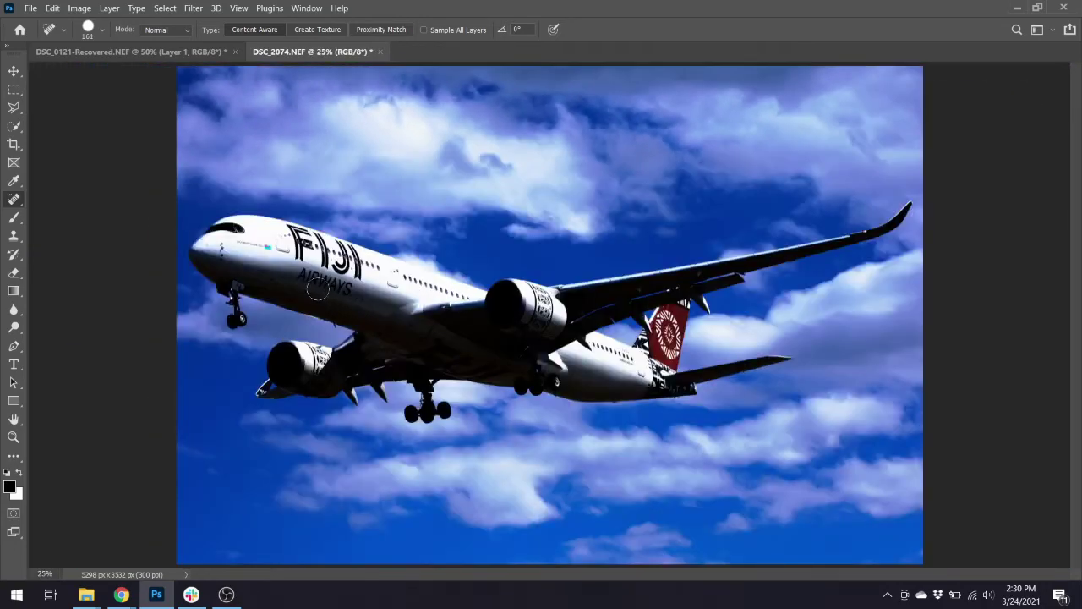
key(ctrl+z)
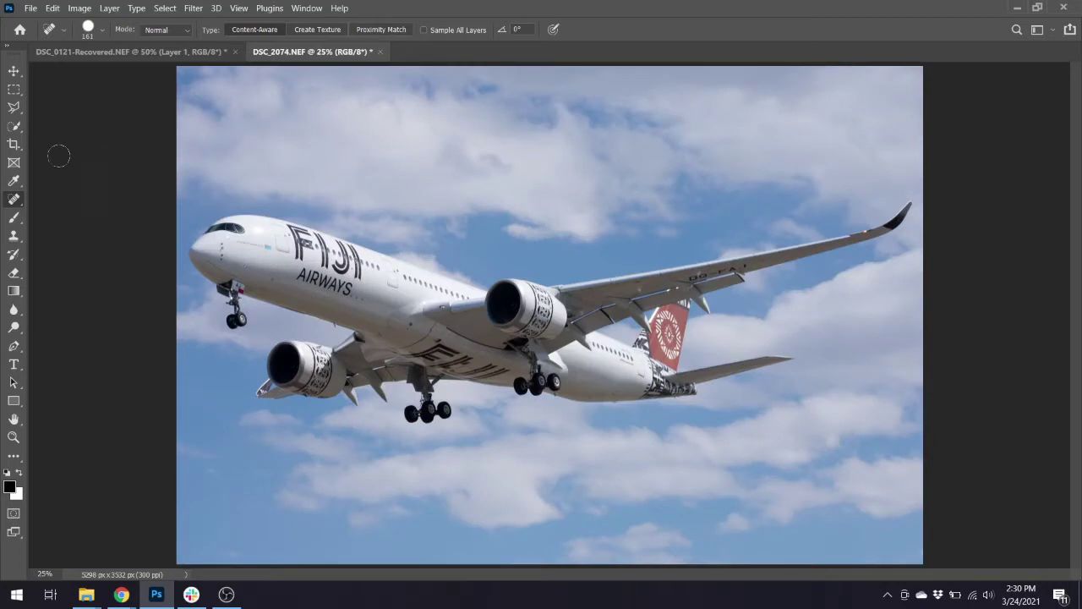
Pick Quick Selection, dismiss Levels, and bring up Hue/Saturation with Hue, Saturation and Lightness at 0
click(14, 127)
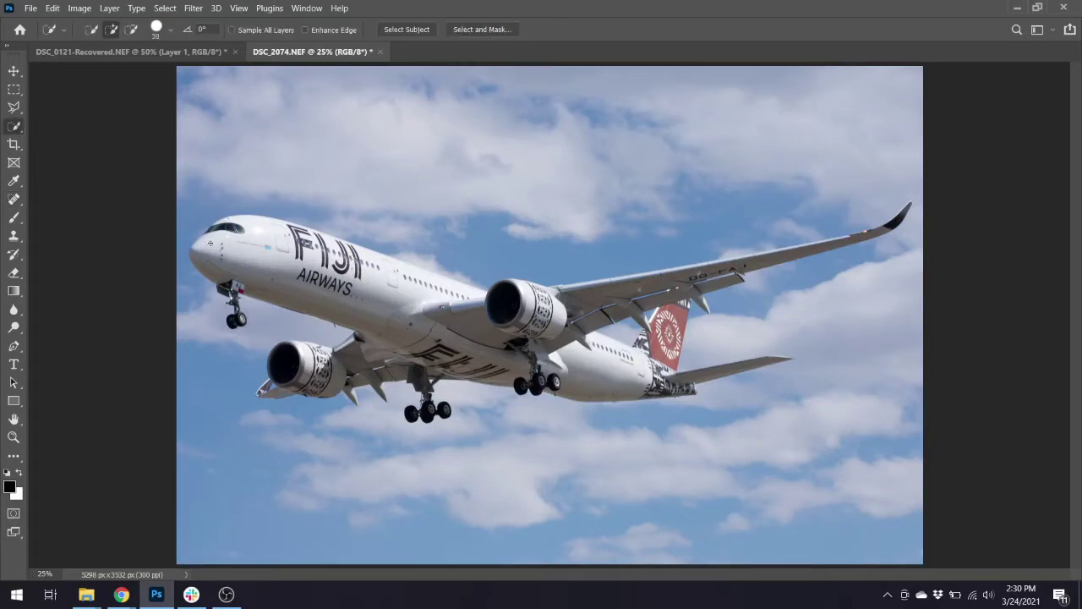
key(ctrl+l)
key(ctrl+u)
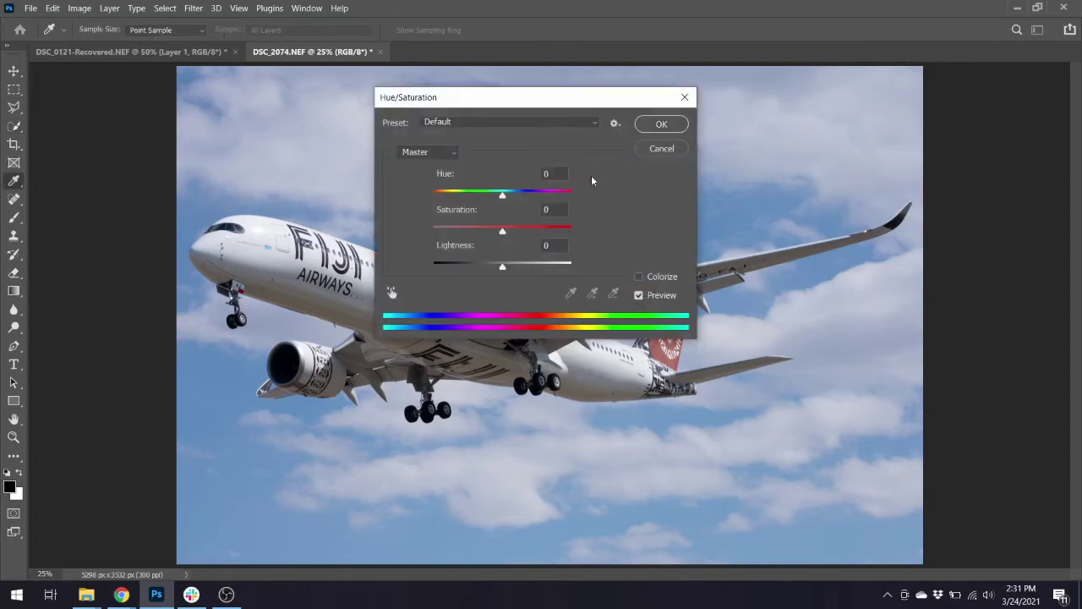
Increase the photo's saturation by 20, then bring up the Levels adjustment
click(558, 208)
text(20)
key(Return)
key(w)
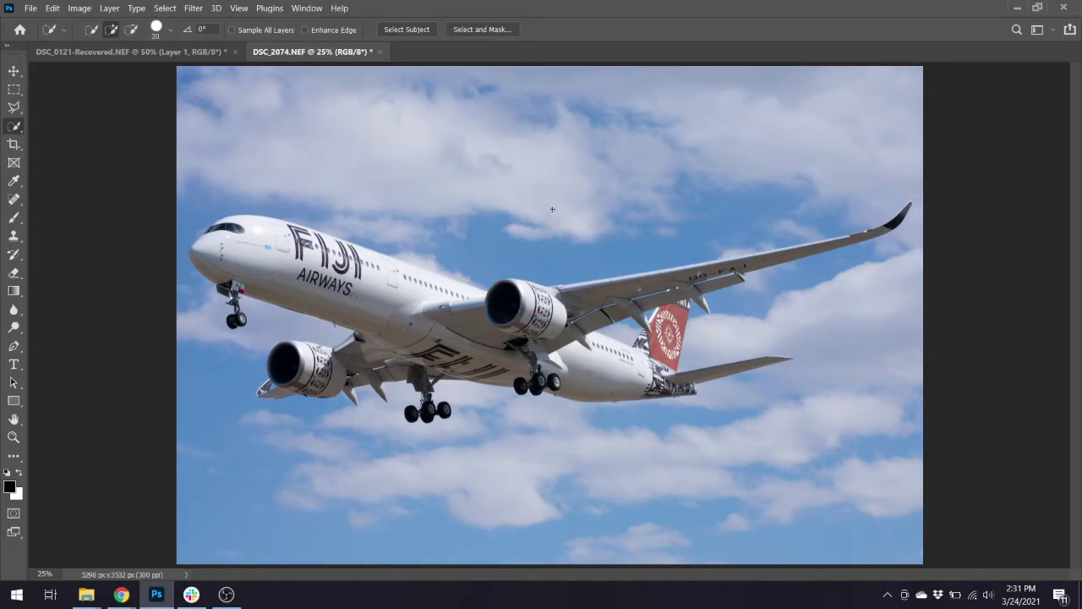
key(ctrl+l)
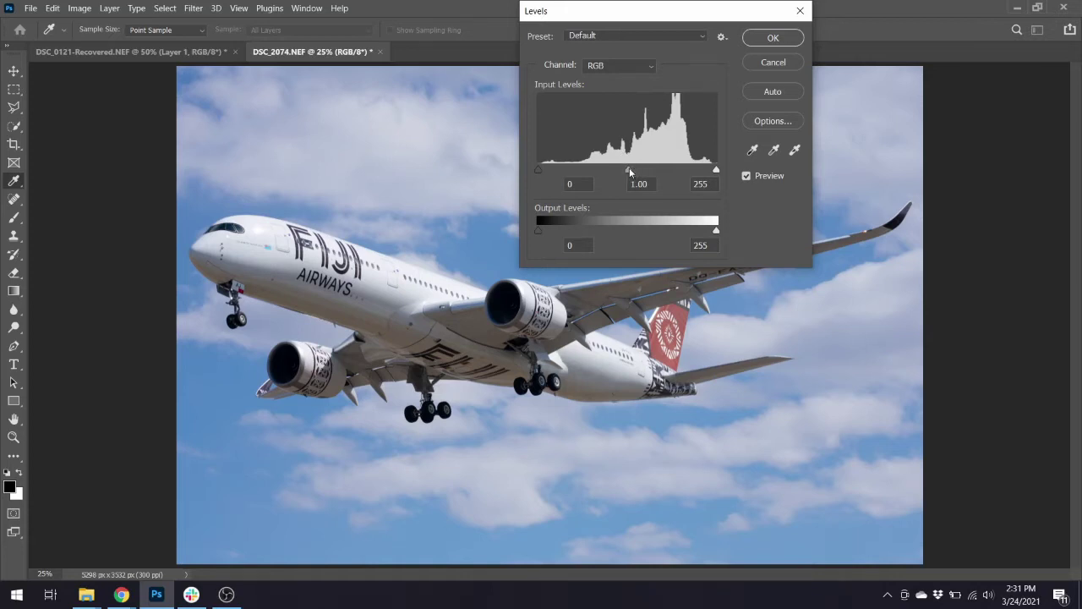
Apply Levels with the midtone gamma set to about 0.89
mouse_move(629, 168)
mouse_down()
mouse_move(638, 173)
mouse_move(627, 172)
mouse_up()
drag(624, 171, 621, 173)
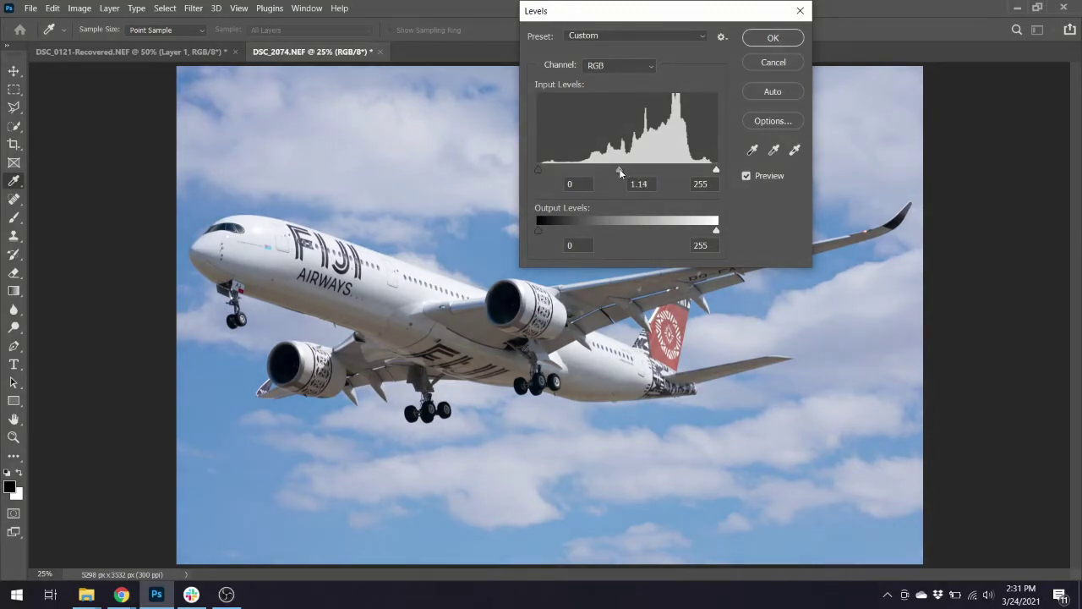
drag(619, 172, 634, 170)
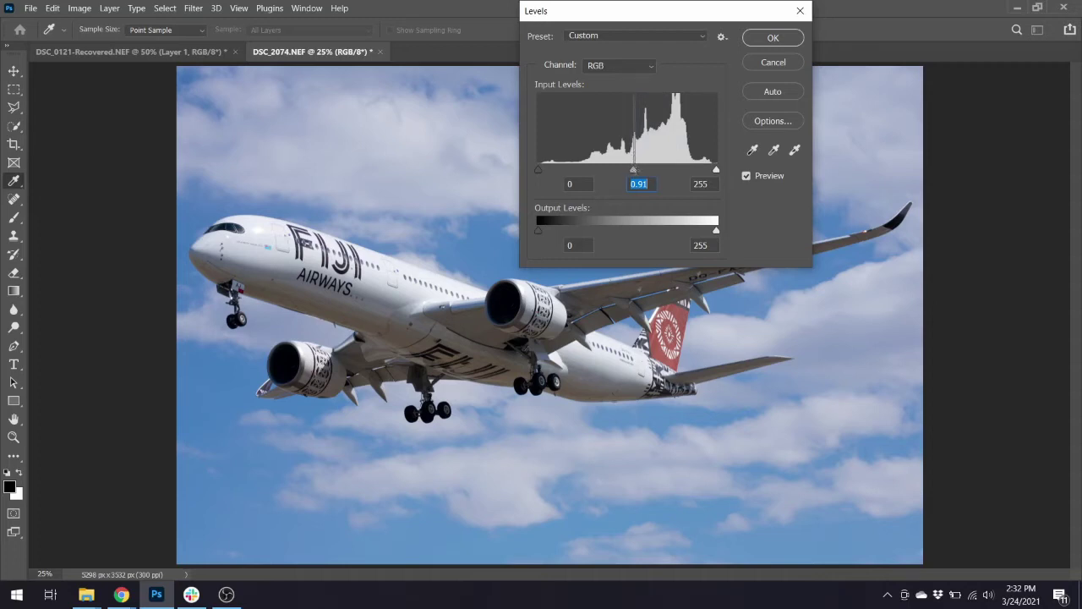
drag(634, 169, 637, 170)
key(Return)
key(w)
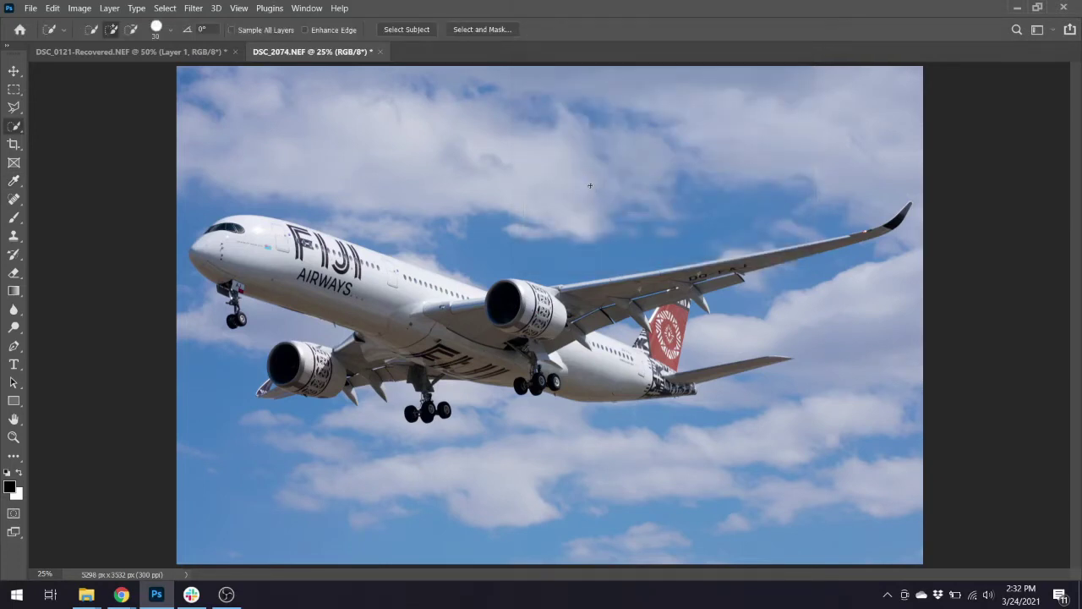
Apply Levels with black input 4 and white input 247, then reopen Levels
key(ctrl+l)
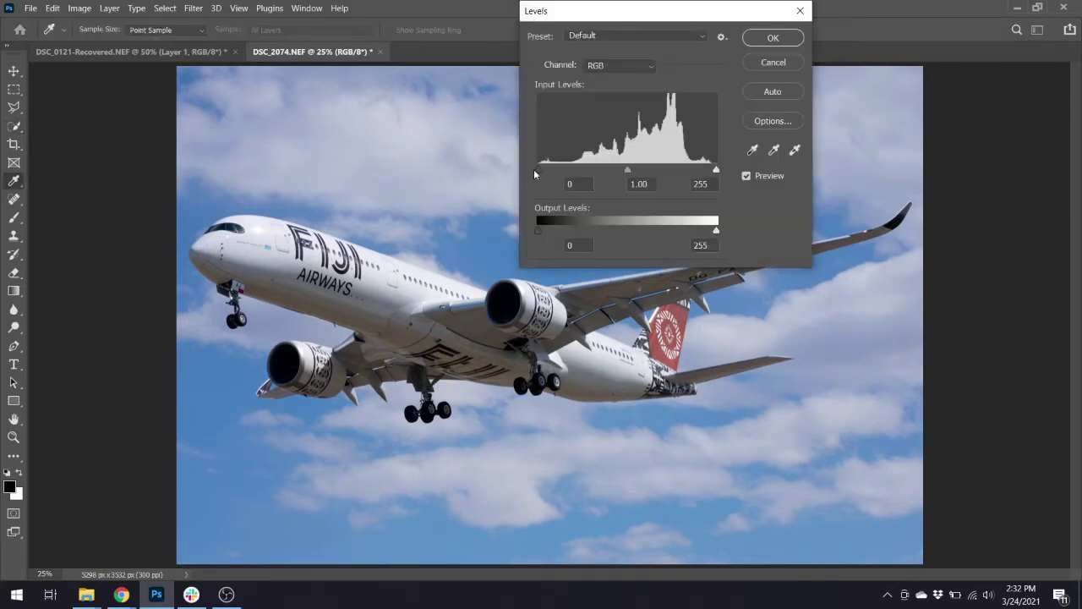
drag(539, 169, 542, 170)
drag(541, 176, 543, 177)
click(543, 176)
drag(717, 170, 713, 170)
click(713, 172)
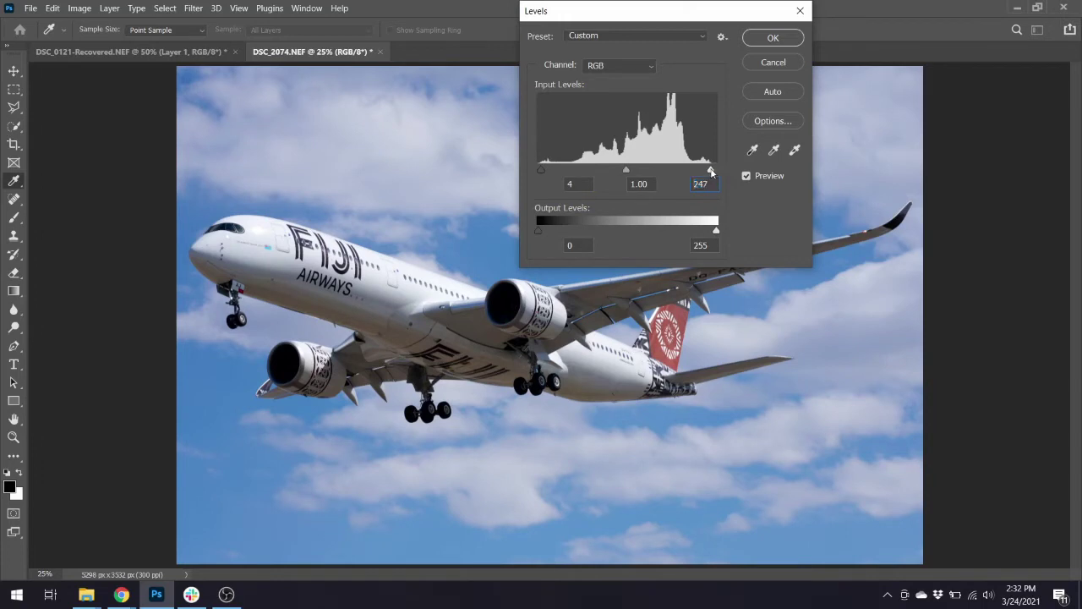
click(712, 171)
key(Return)
key(w)
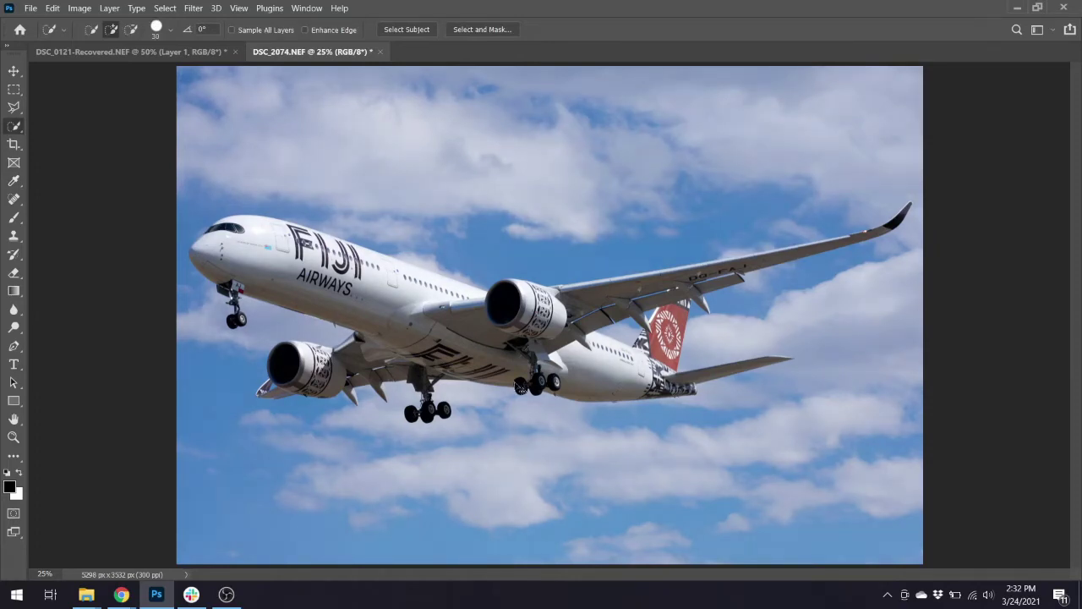
key(ctrl+l)
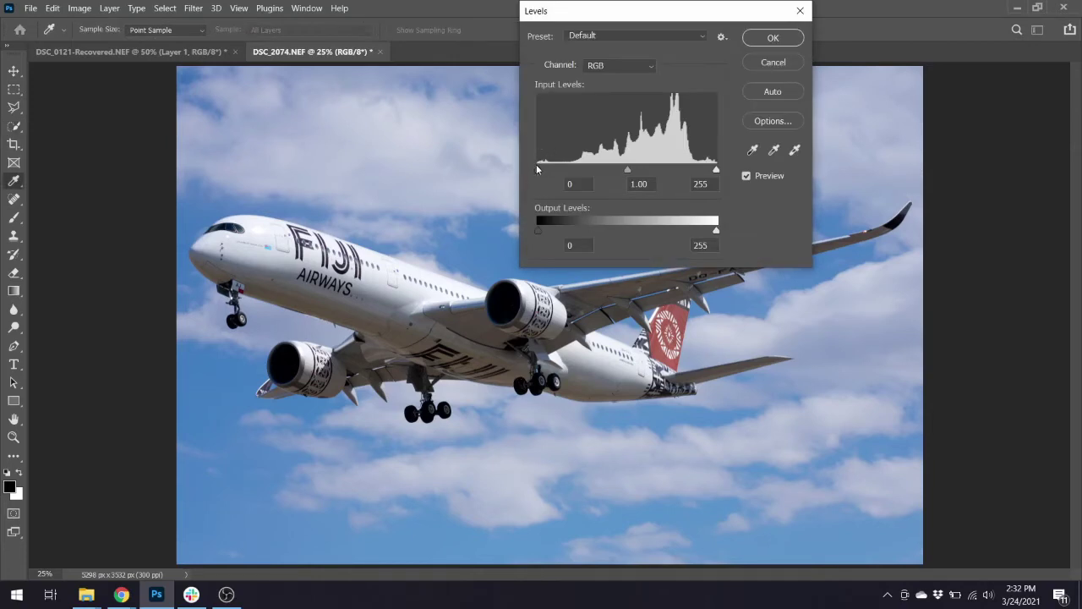
Apply Levels with midtone gamma 0.97 and white input 254
click(538, 169)
drag(629, 169, 630, 170)
drag(716, 169, 715, 169)
key(Return)
key(w)
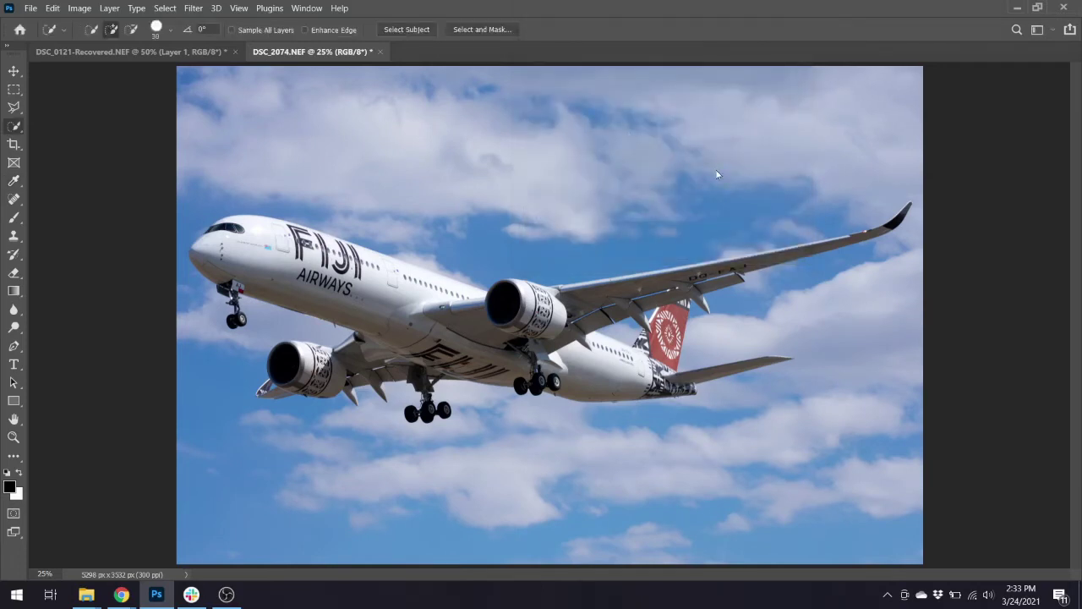
Reopen Levels and cancel it, leaving the photo unchanged, then zoom to 50%
key(ctrl+l)
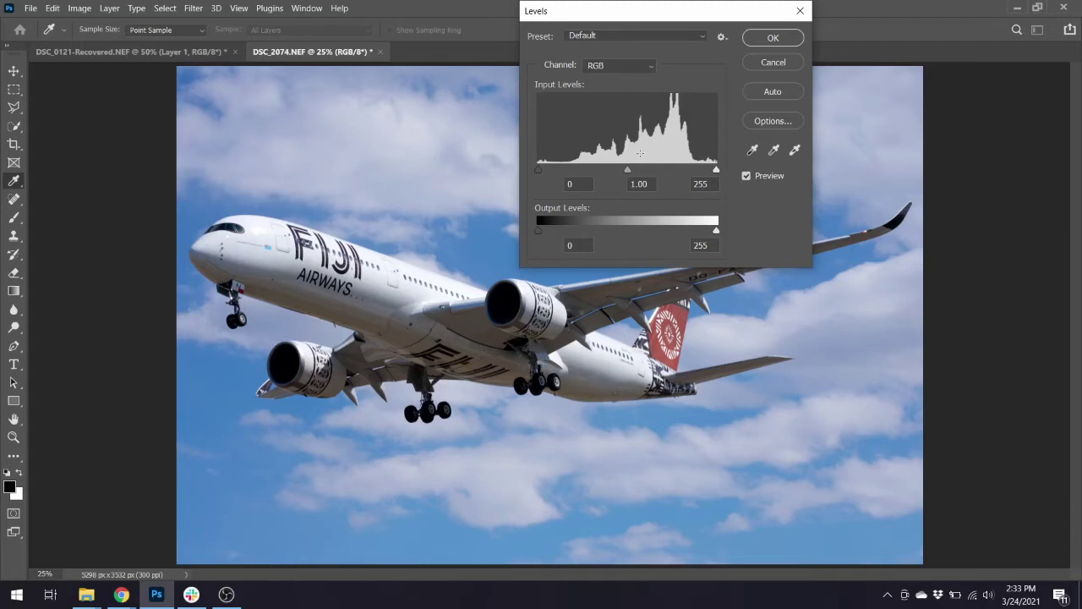
click(770, 63)
key(w)
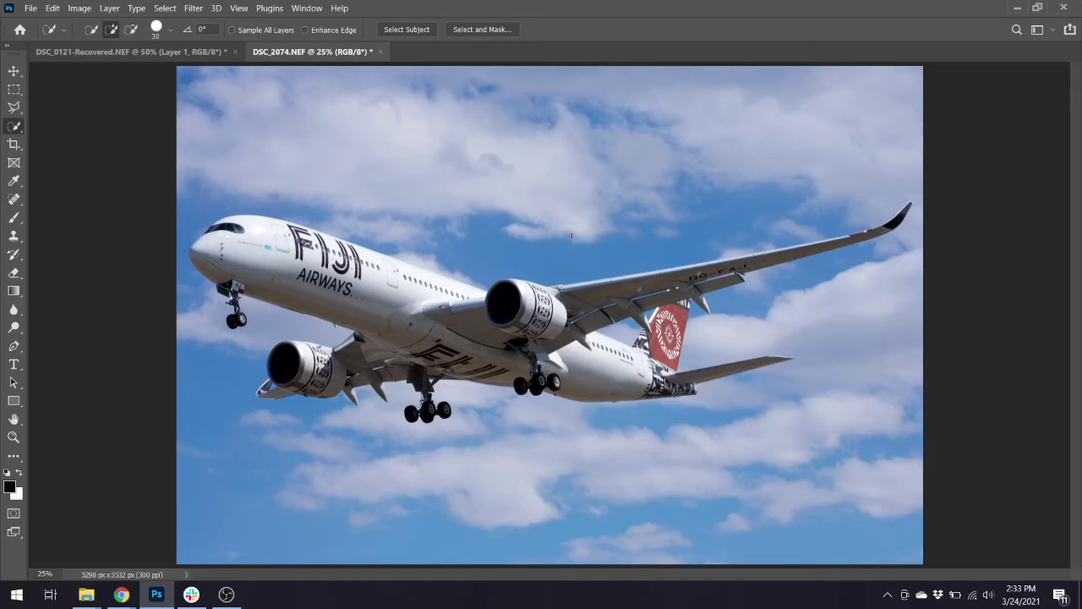
key(ctrl+plus)
key(ctrl+plus)
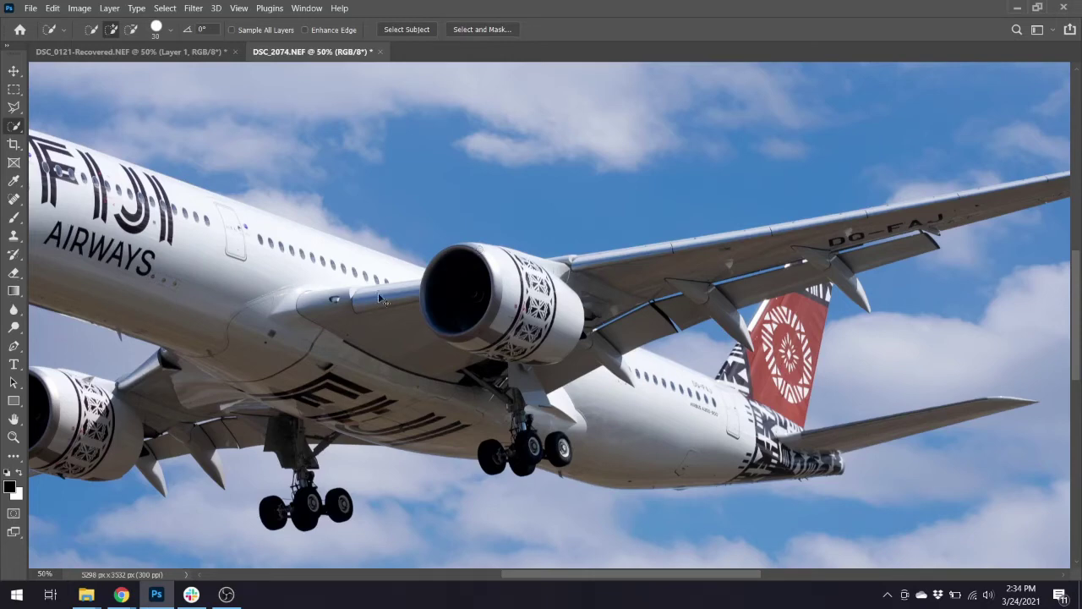
Fit the whole photo on screen and choose the Magic Wand tool
key(ctrl+0)
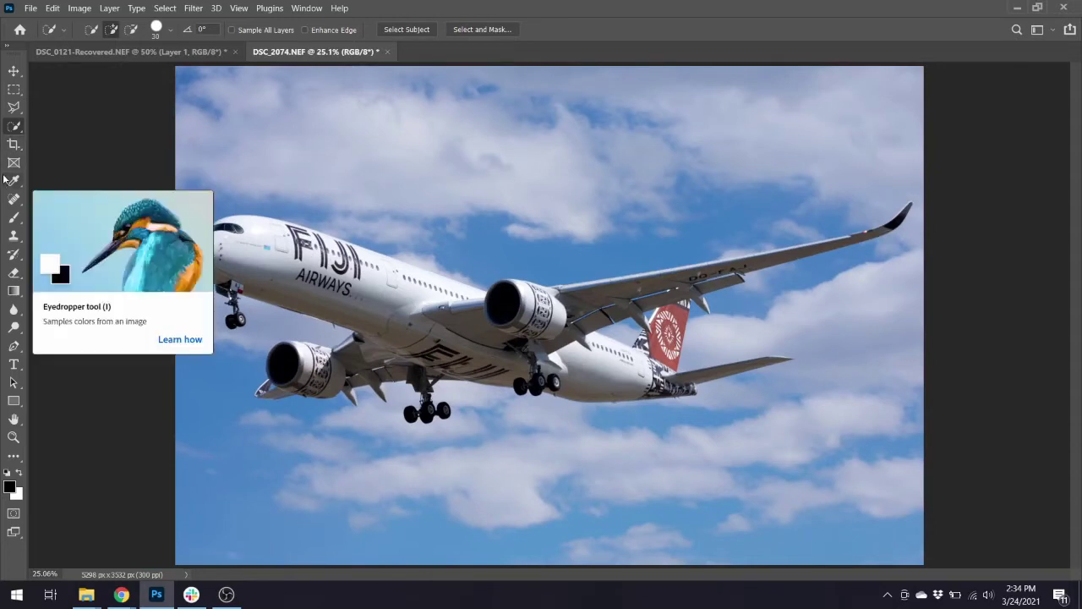
right_click(12, 132)
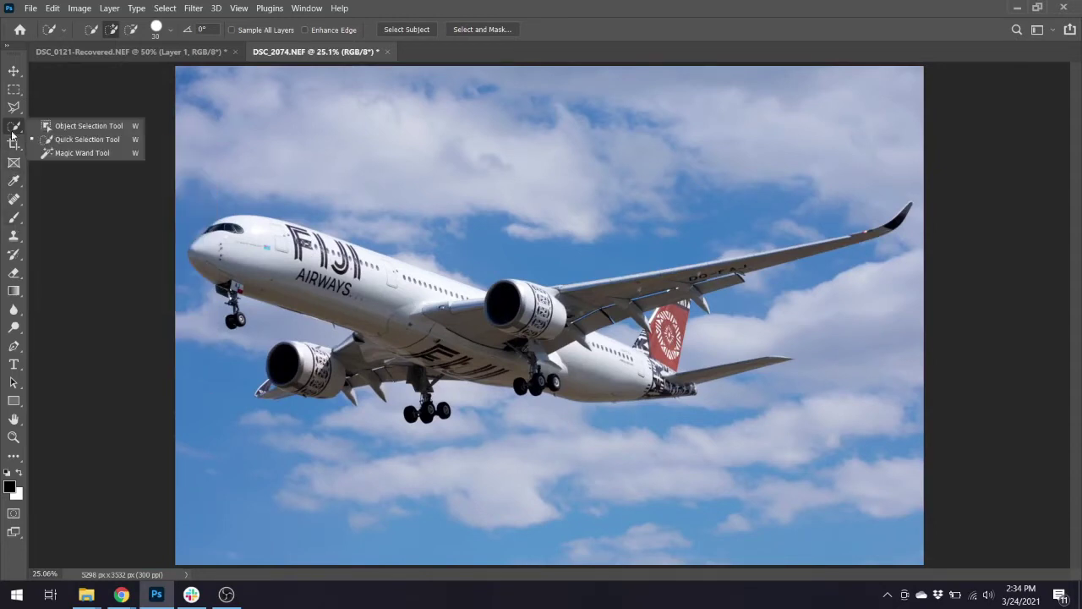
click(75, 153)
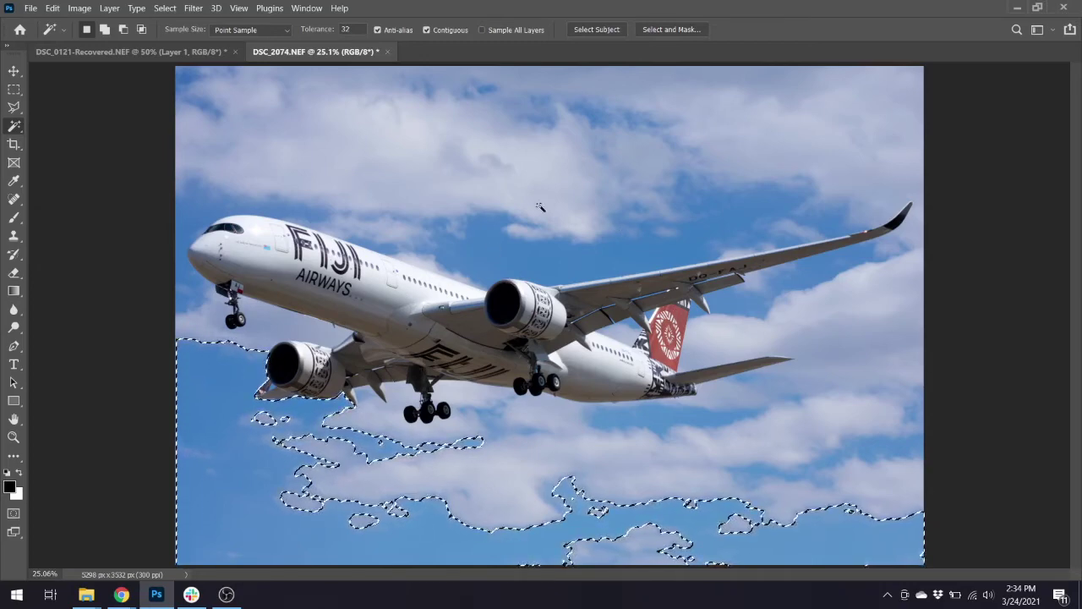
Add every sky and cloud area around the plane to the Magic Wand selection
key(shift)
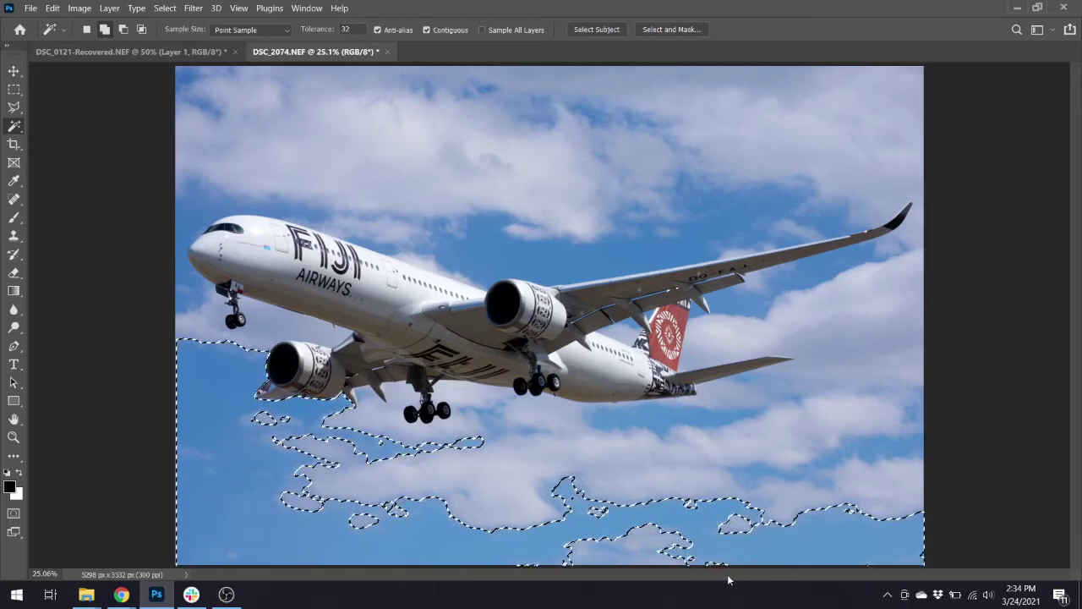
shift+click(698, 556)
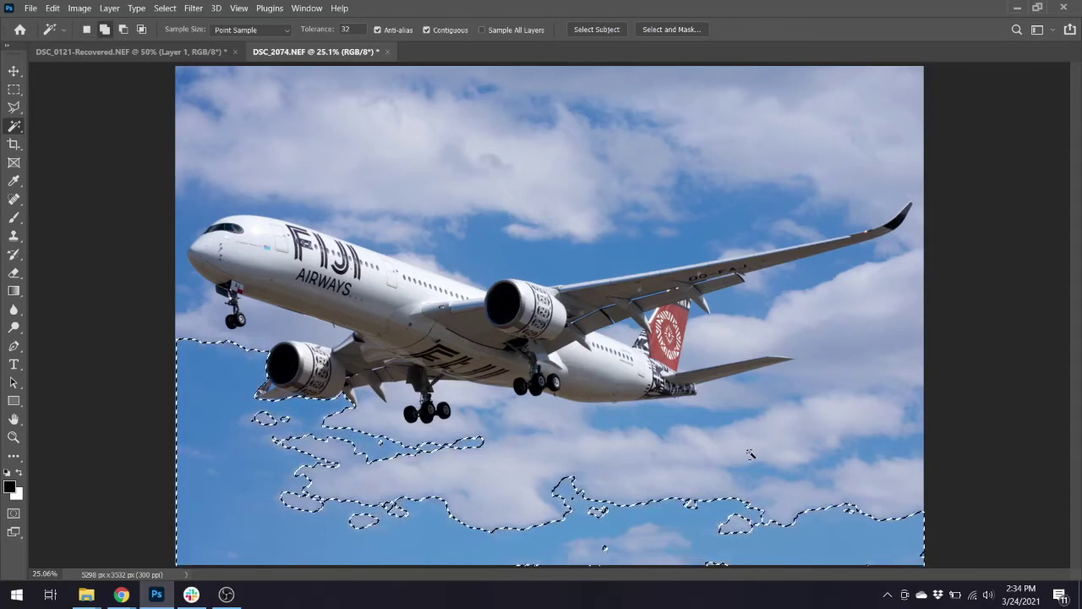
shift+click(819, 401)
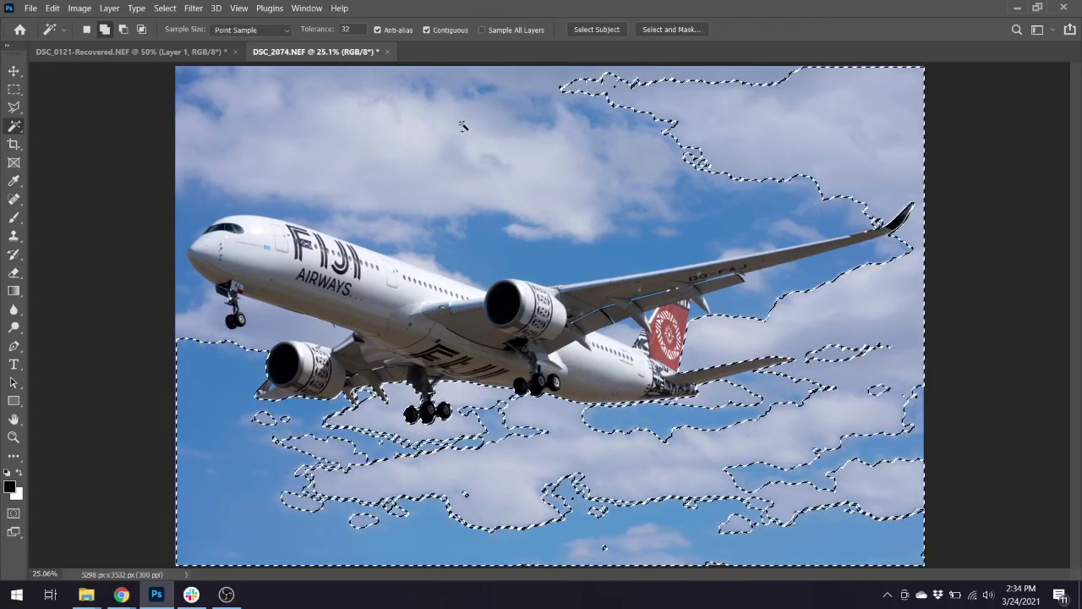
shift+click(416, 113)
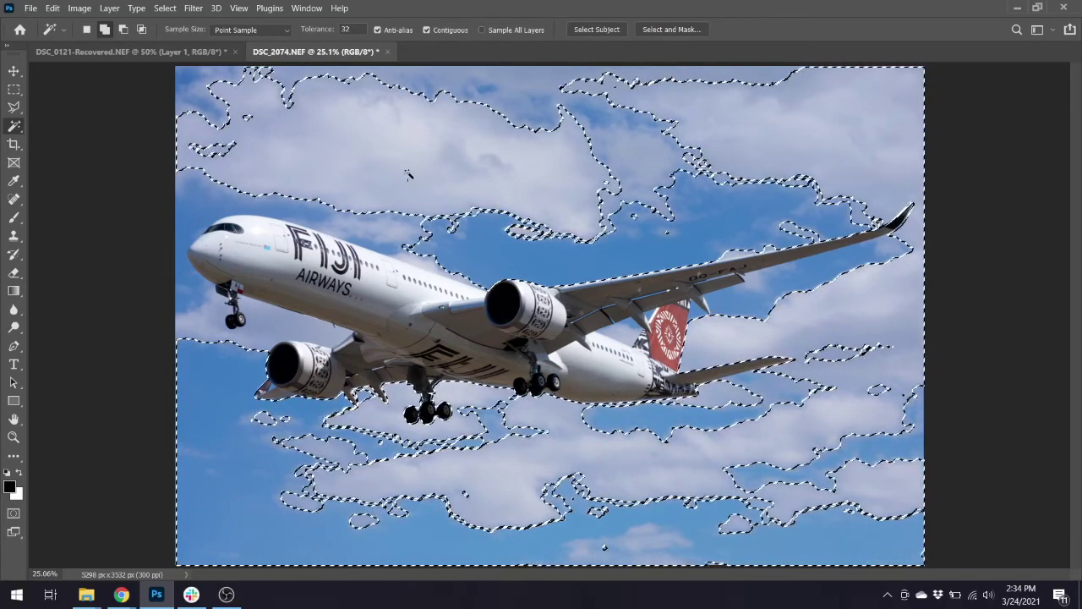
shift+click(331, 200)
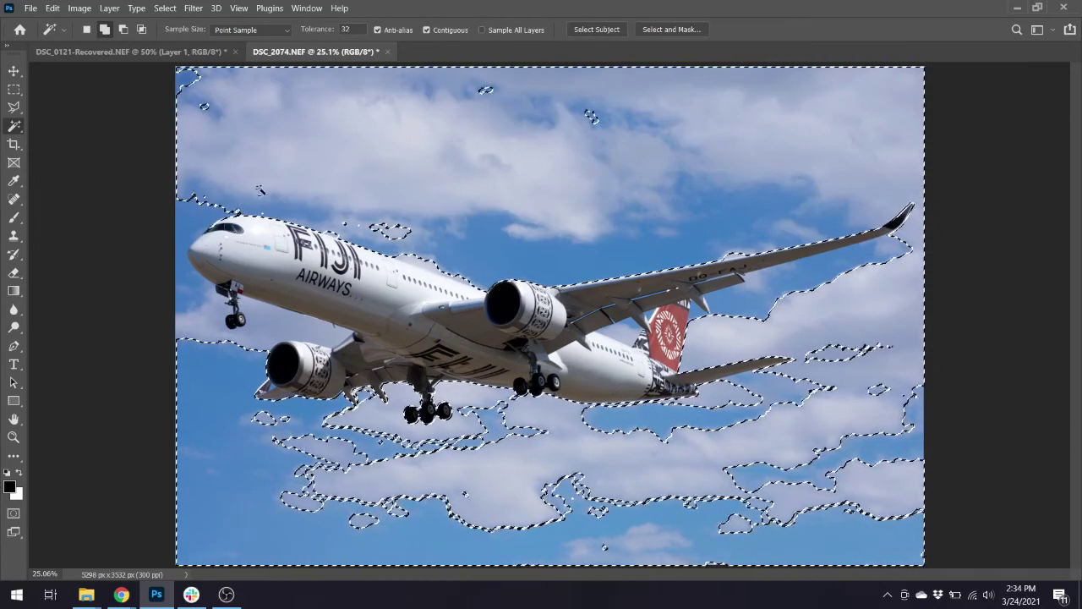
shift+click(211, 303)
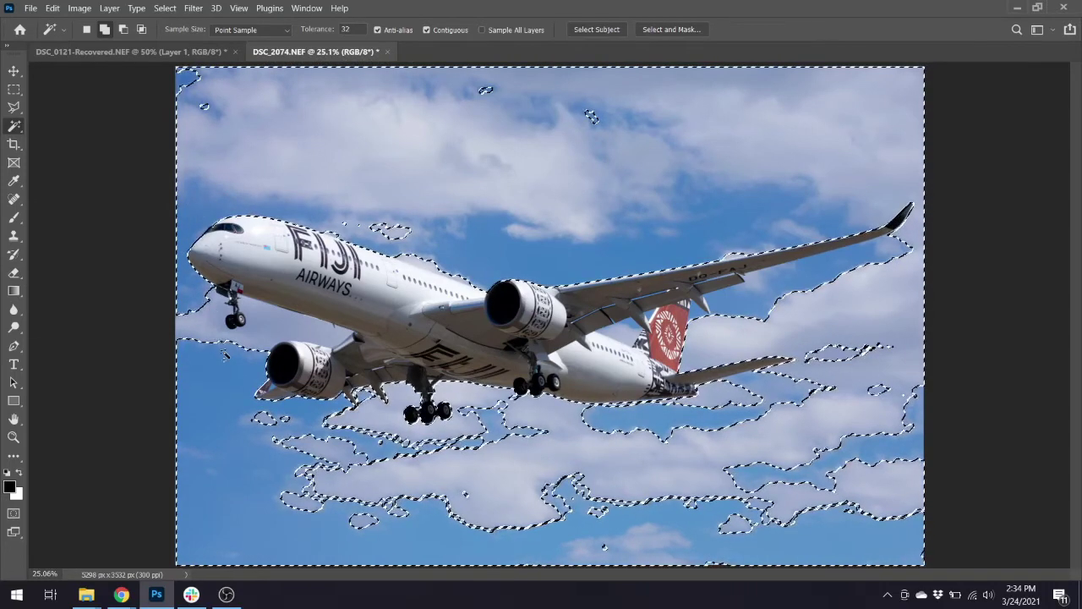
shift+click(224, 355)
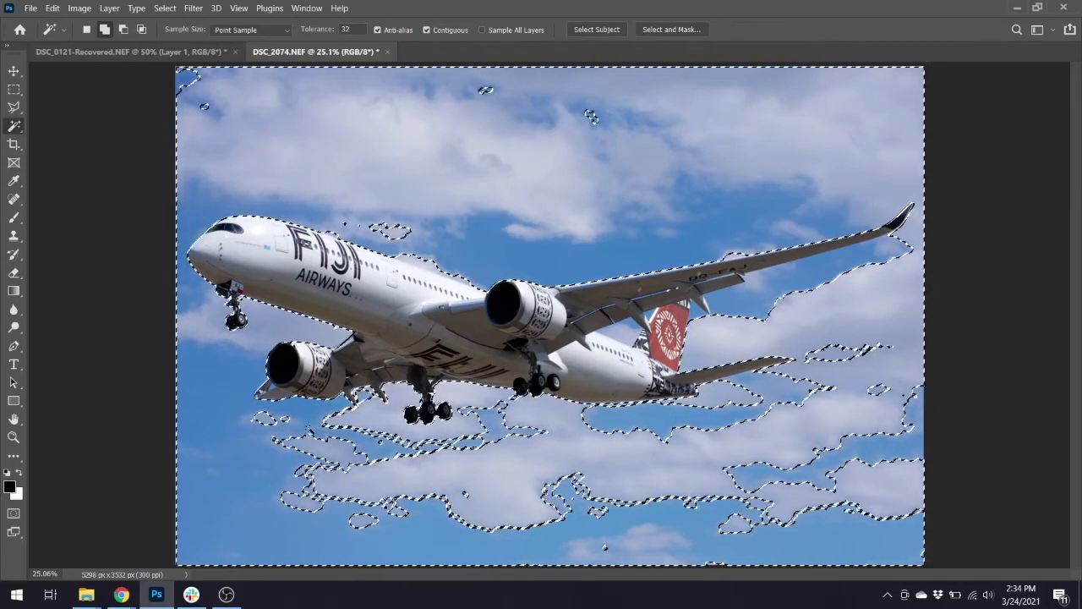
shift+click(398, 467)
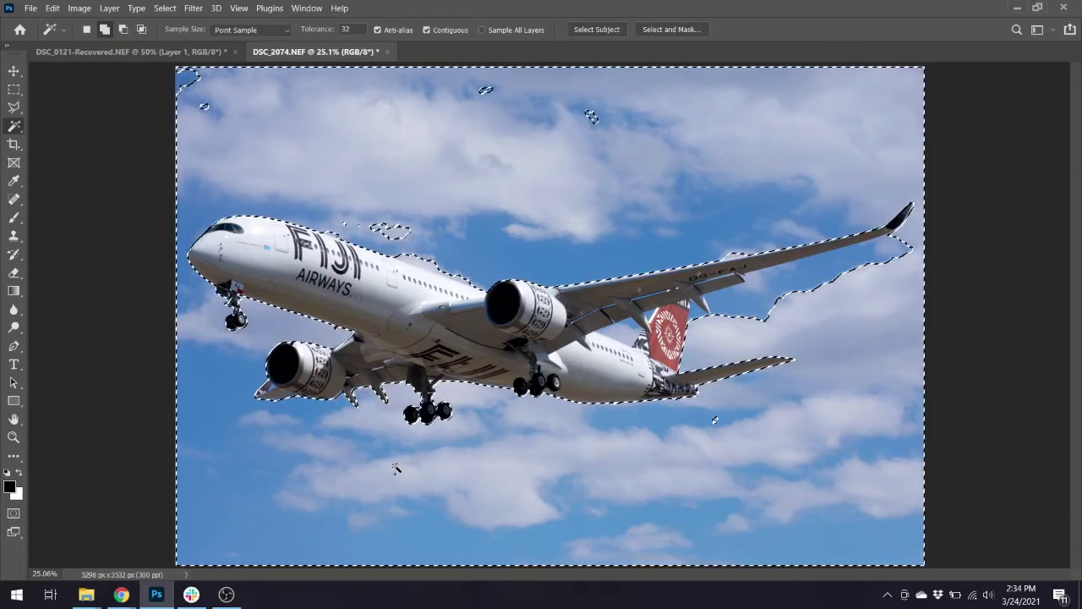
shift+click(786, 288)
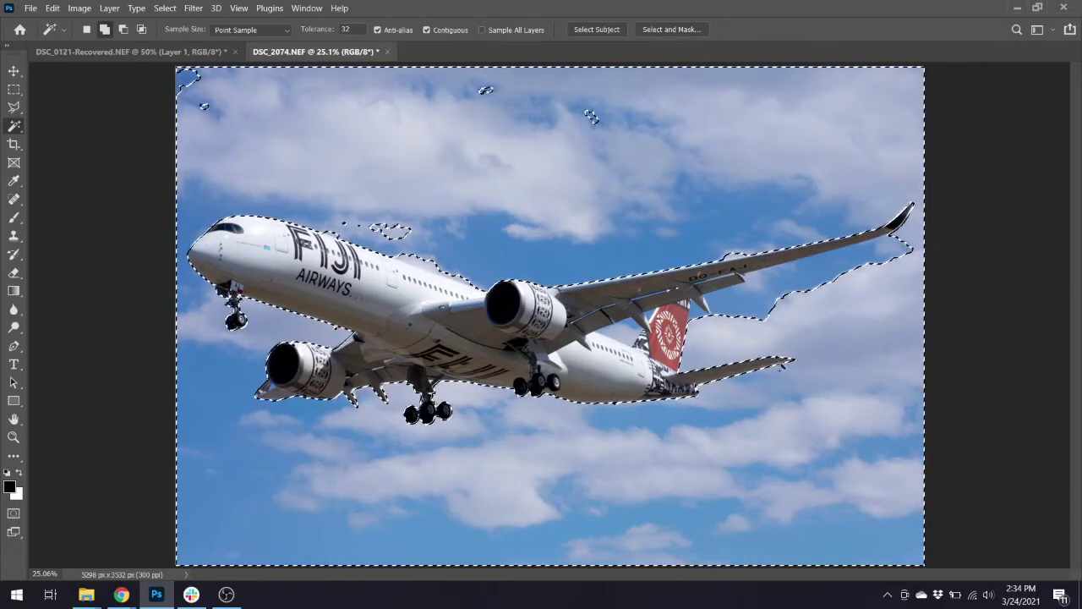
shift+click(726, 251)
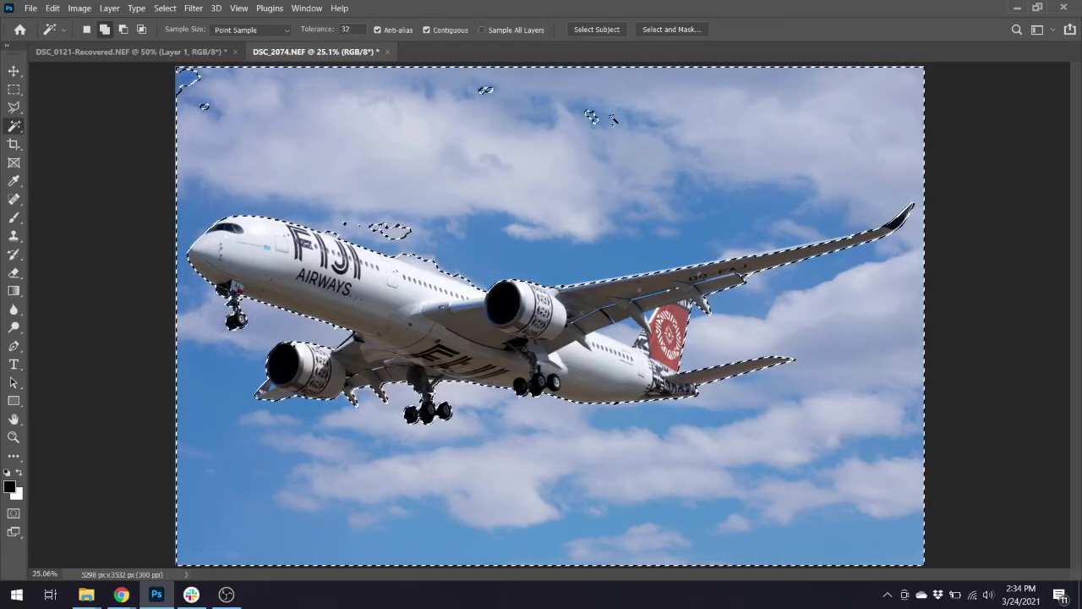
shift+click(372, 227)
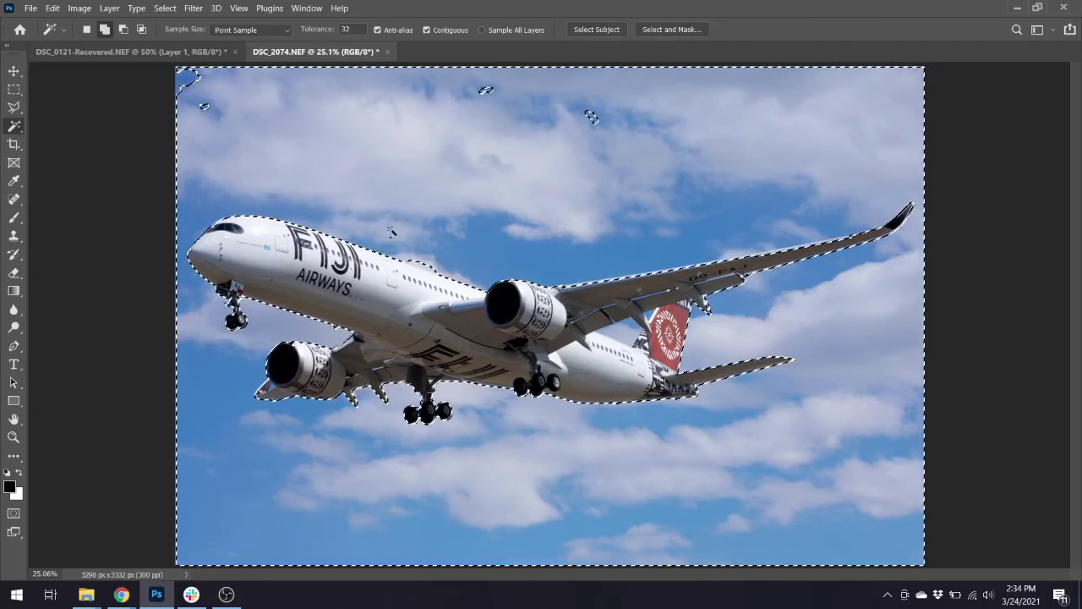
shift+click(187, 78)
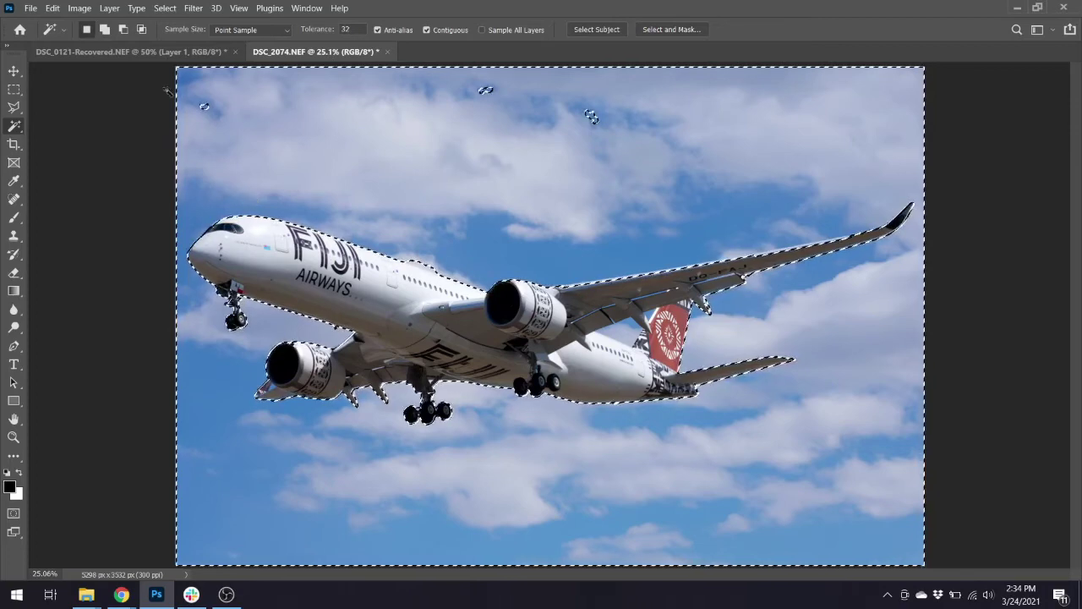
Invert the sky selection, undo the inversion, then deselect everything
click(165, 8)
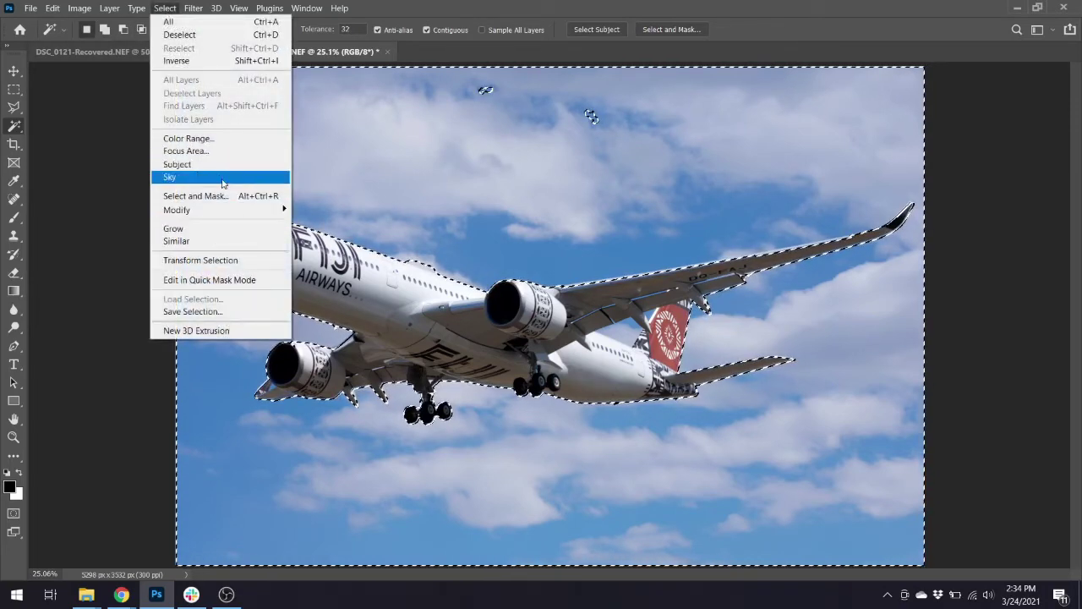
click(201, 61)
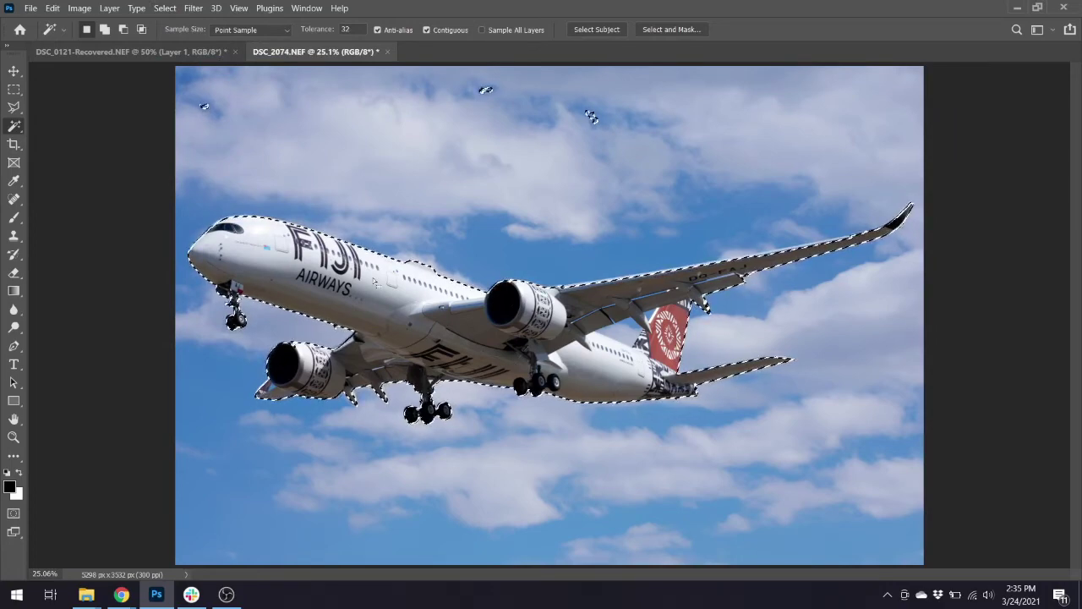
key(ctrl+shift+i)
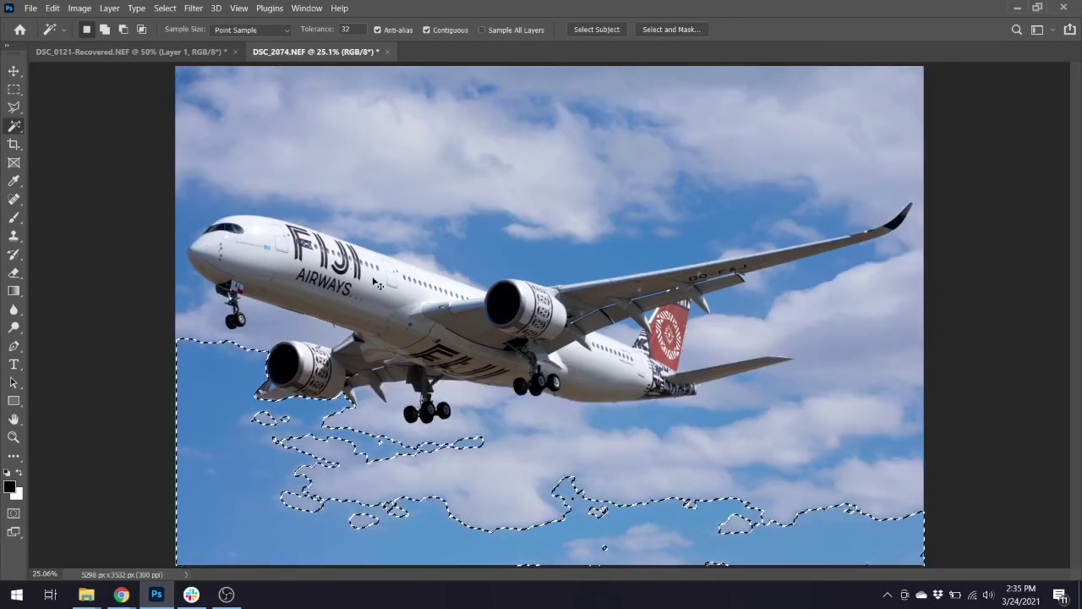
key(ctrl+d)
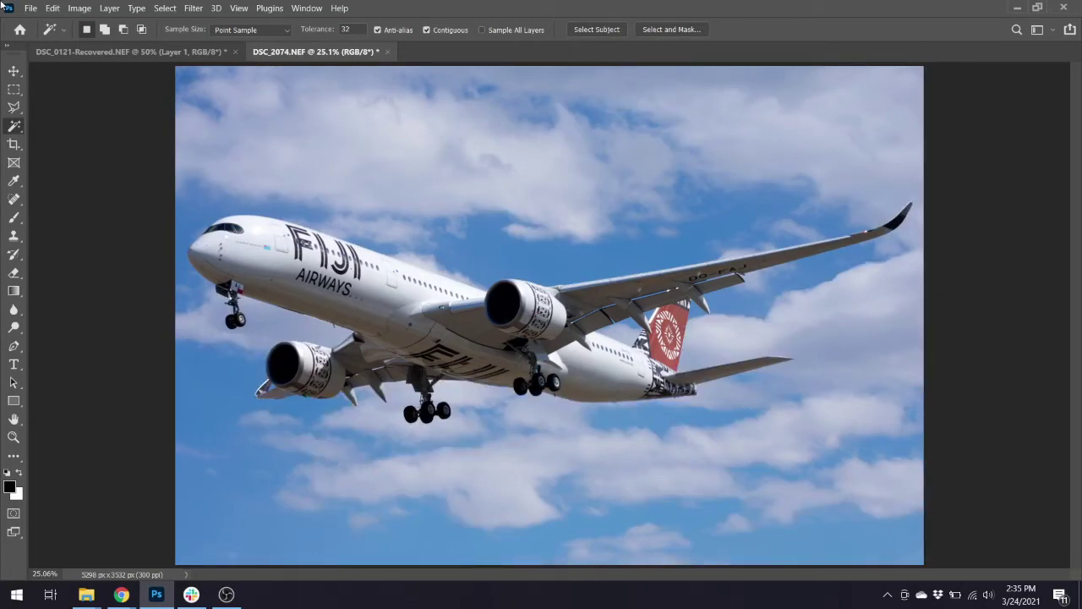
Zoom in on the aircraft's nose, start a Polygonal Lasso outline, then cancel it
click(14, 106)
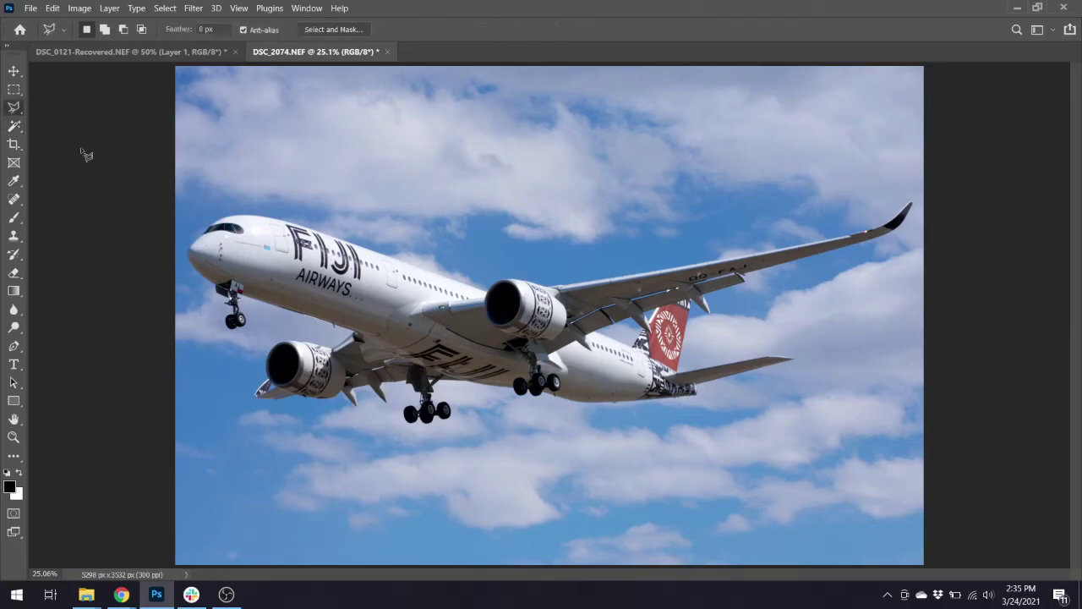
key(ctrl+plus)
key(ctrl+plus)
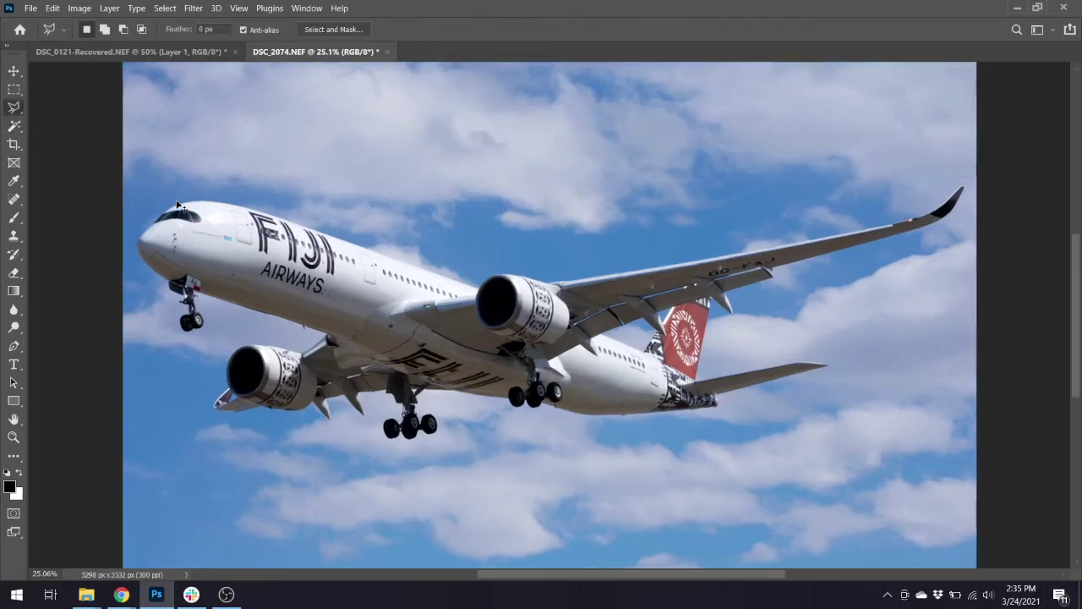
key(ctrl+plus)
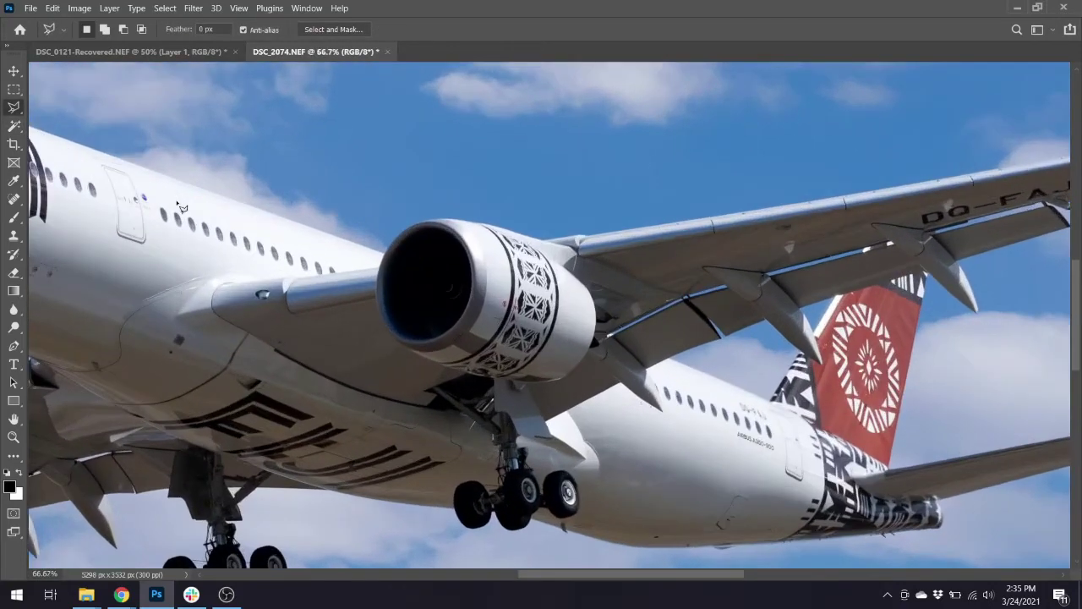
key(h)
drag(146, 216, 636, 277)
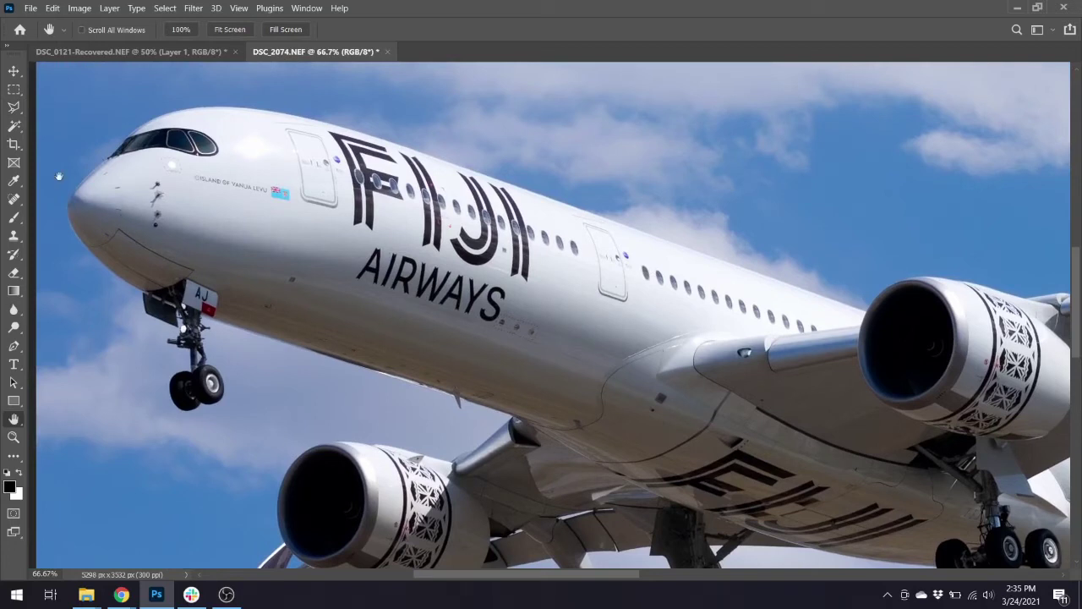
click(11, 111)
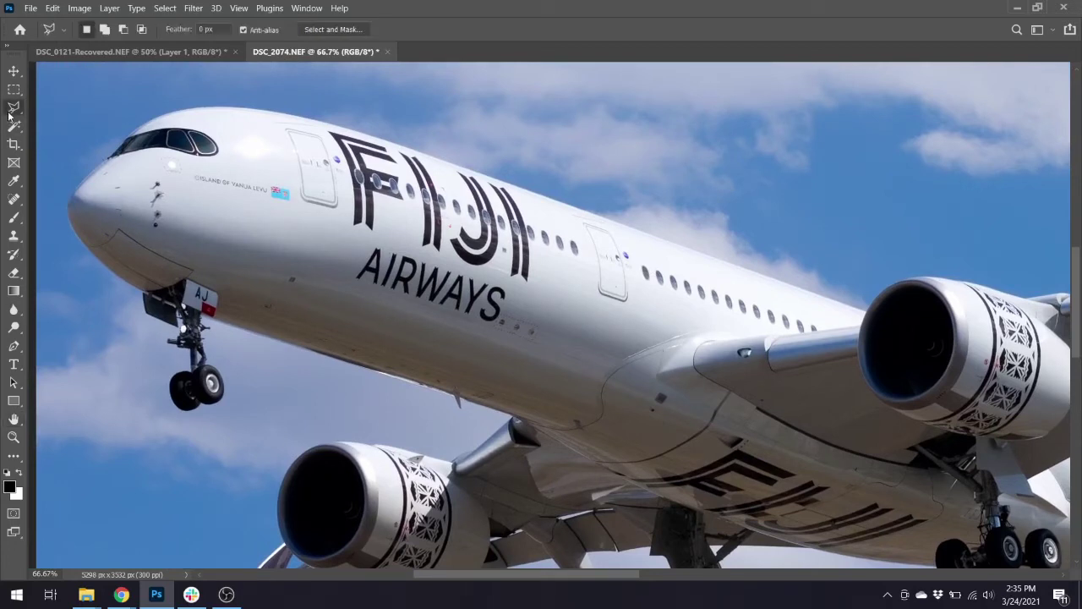
click(127, 143)
click(110, 275)
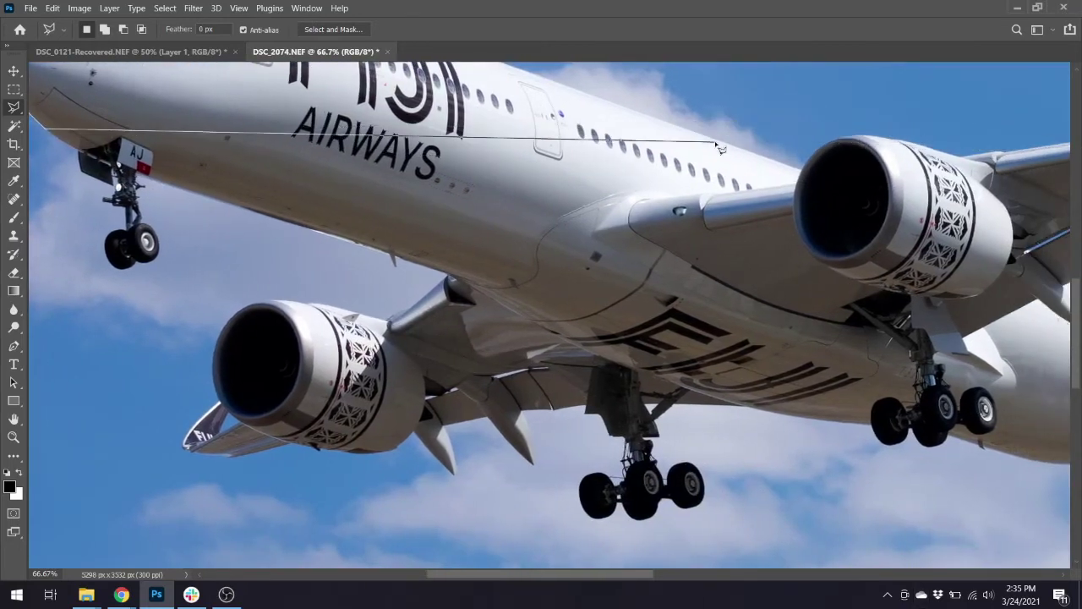
key(Escape)
Fit the photo in the window and choose the Quick Selection Tool
key(ctrl+0)
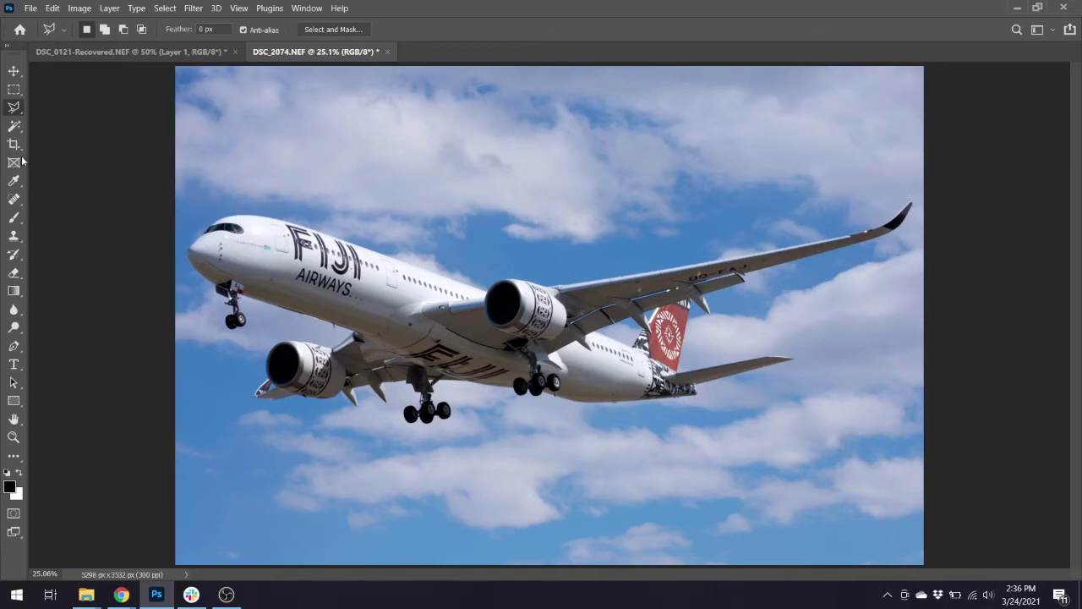
click(14, 125)
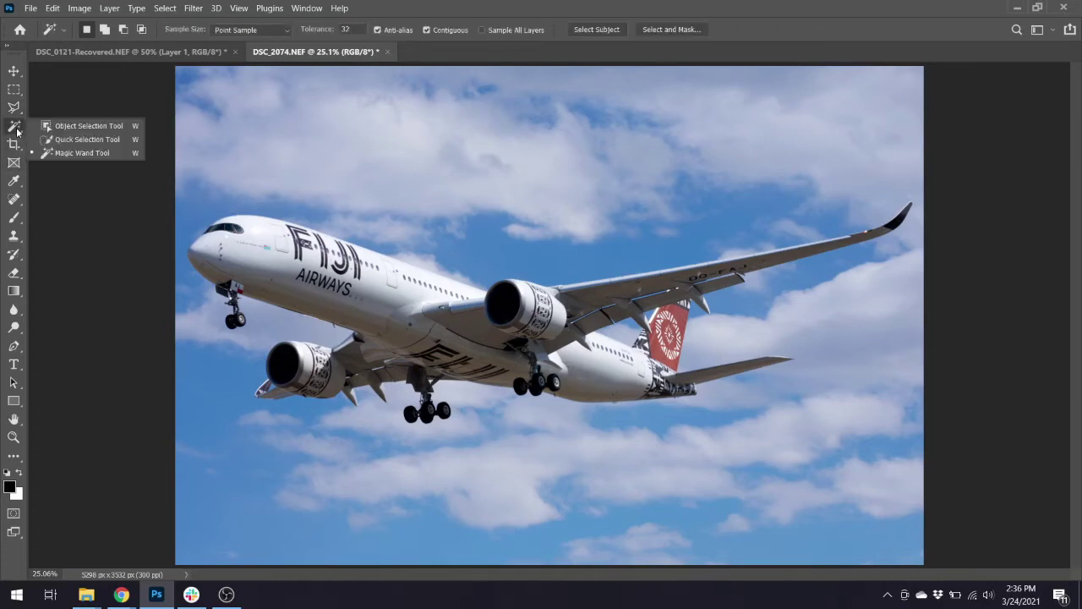
click(88, 140)
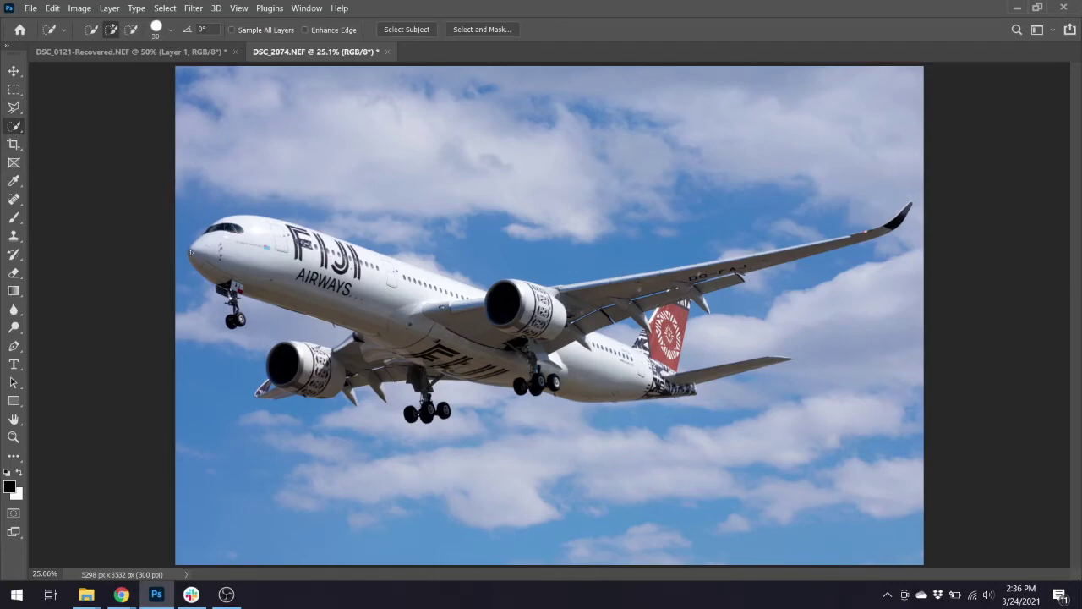
At 50% zoom, brush-select the nose, cockpit, FIJI lettering, nose gear and left engine
key(ctrl+plus)
key(ctrl+plus)
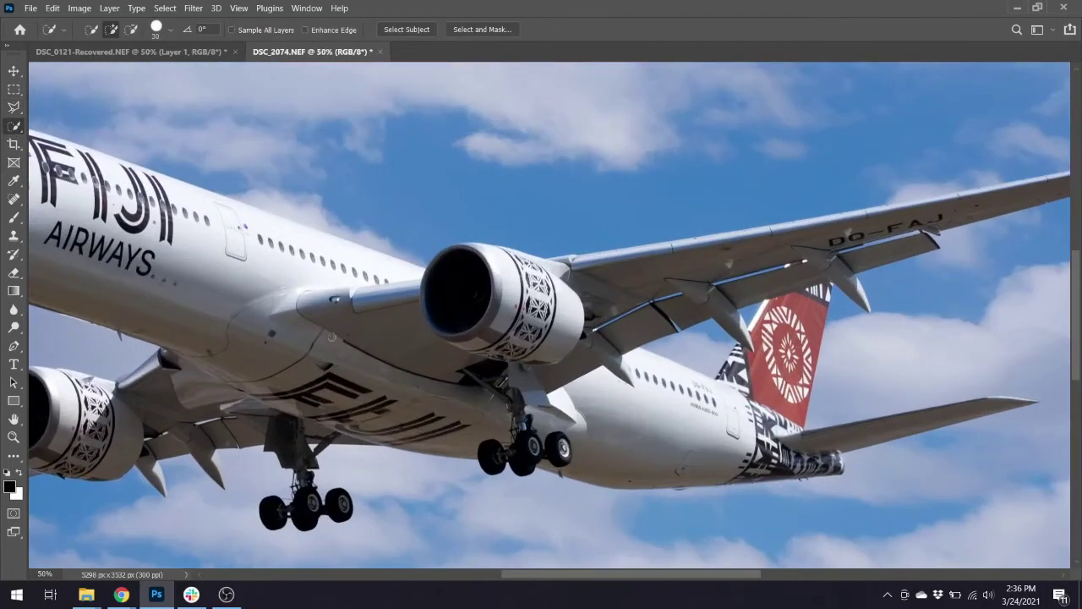
drag(615, 577, 517, 578)
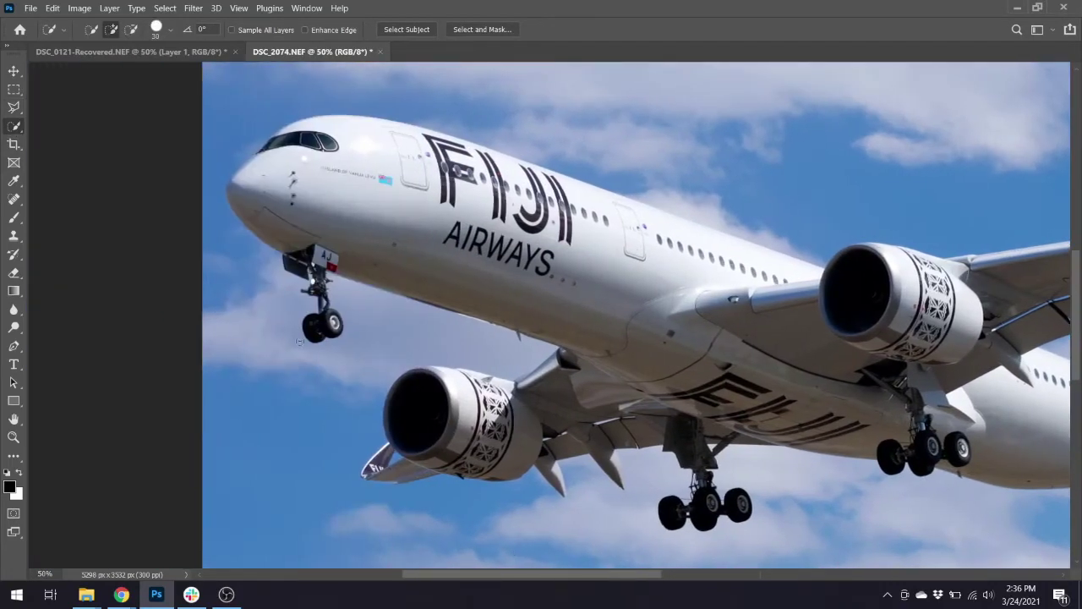
mouse_move(242, 191)
mouse_down()
mouse_move(271, 211)
mouse_move(342, 220)
mouse_move(322, 246)
mouse_move(293, 154)
mouse_up()
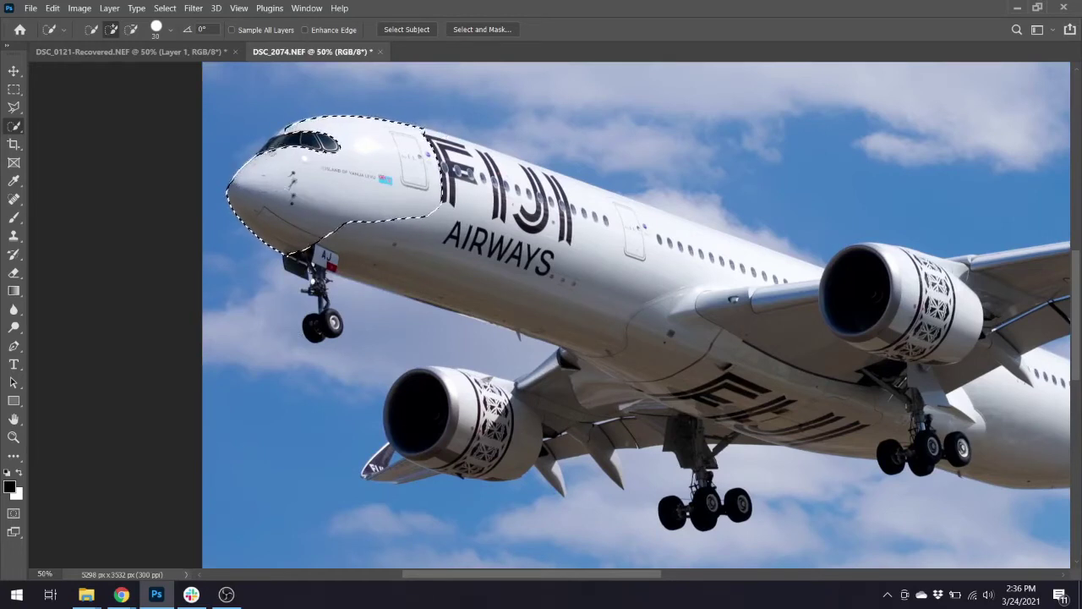
drag(279, 145, 328, 144)
mouse_move(279, 157)
mouse_down()
mouse_move(353, 209)
mouse_move(591, 282)
mouse_move(554, 292)
mouse_up()
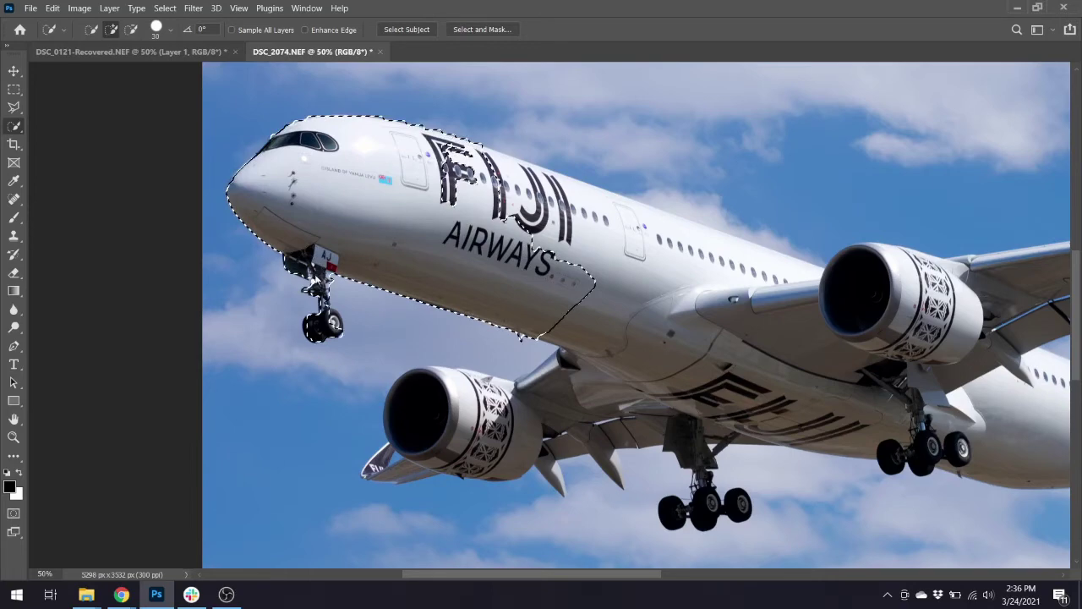
drag(324, 269, 324, 326)
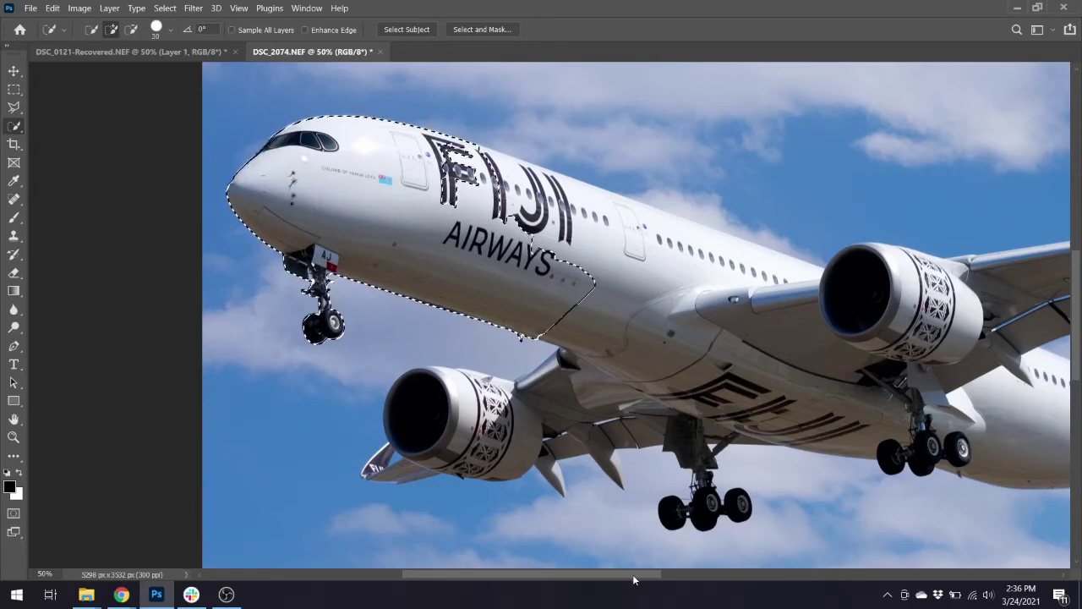
drag(634, 575, 774, 595)
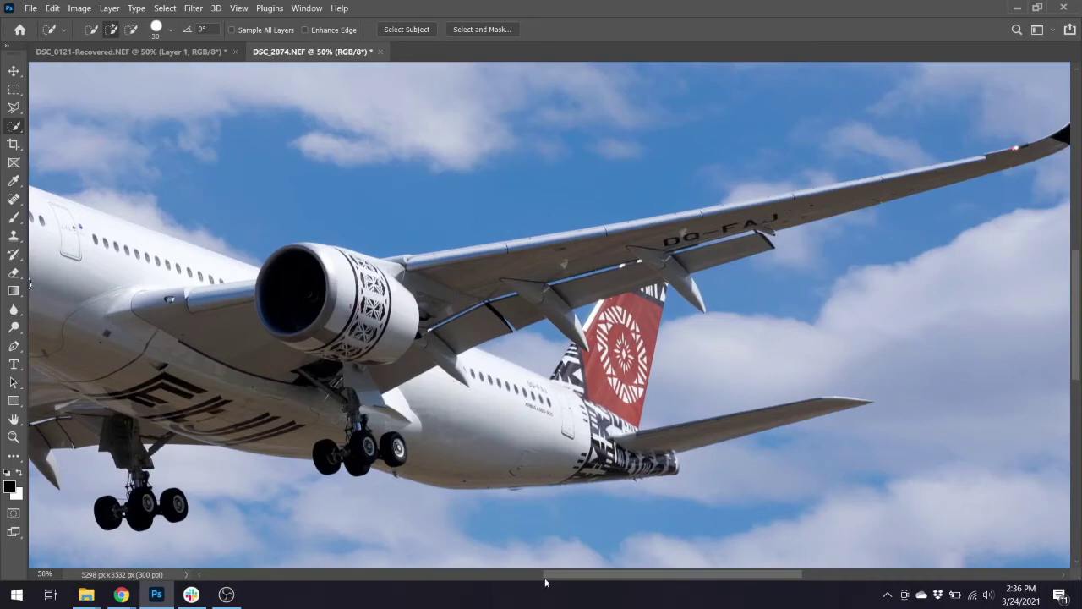
drag(622, 579, 513, 558)
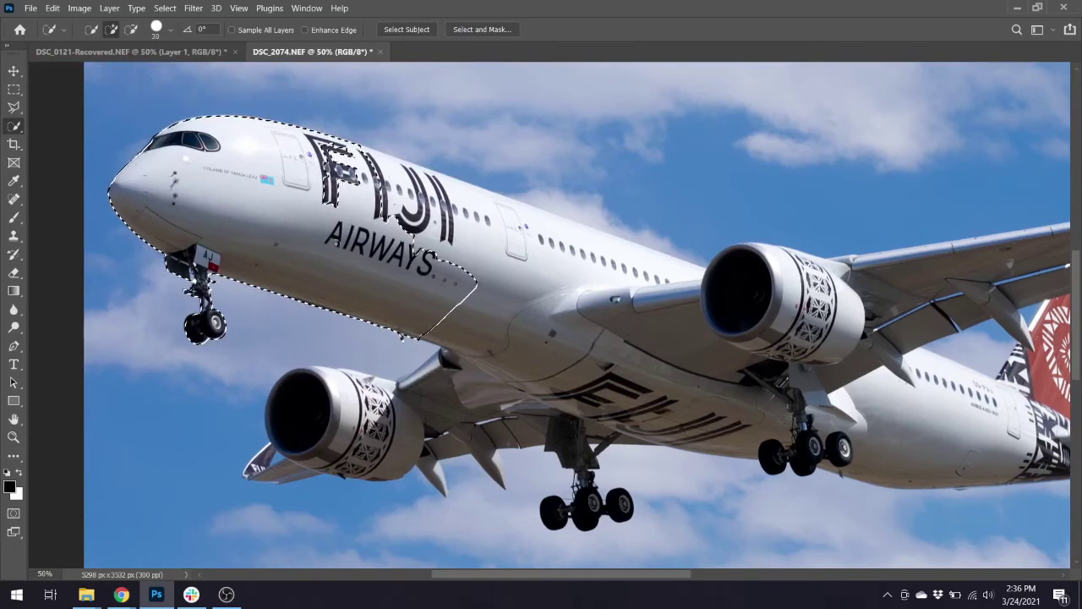
click(308, 173)
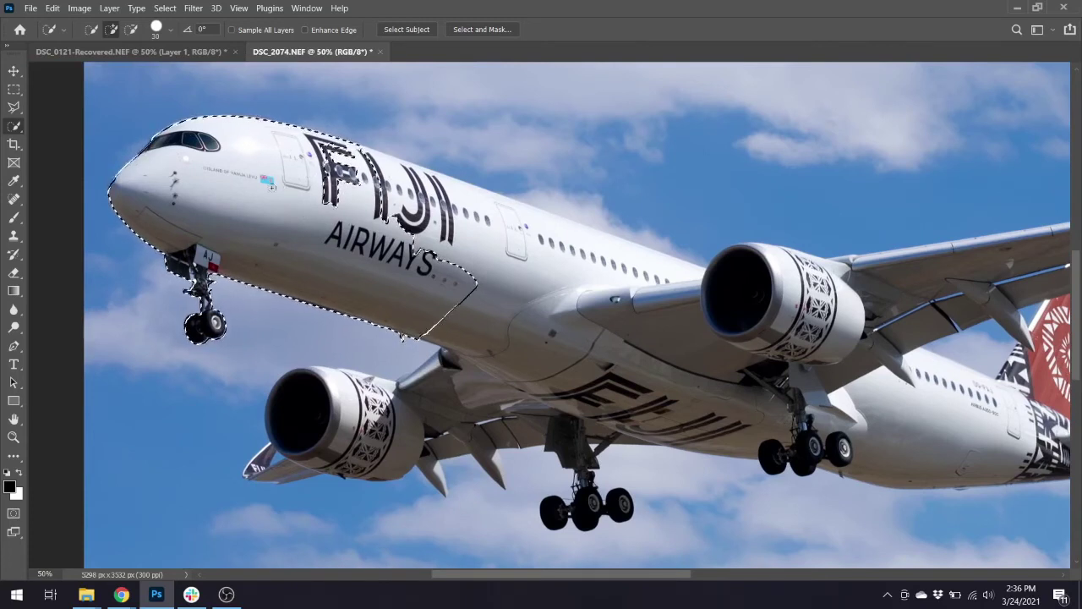
drag(418, 195, 502, 247)
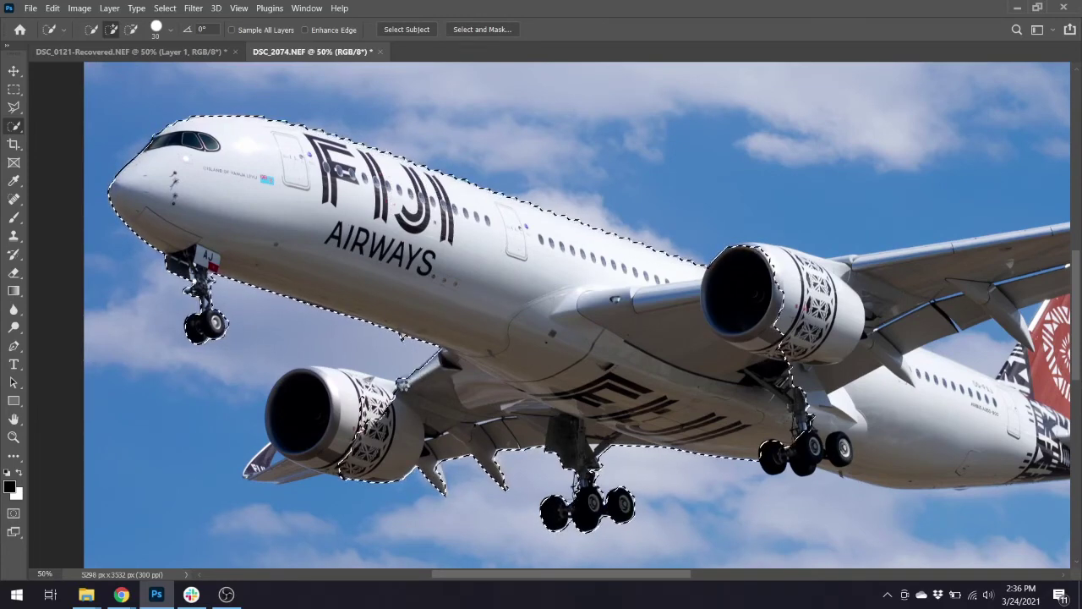
click(328, 400)
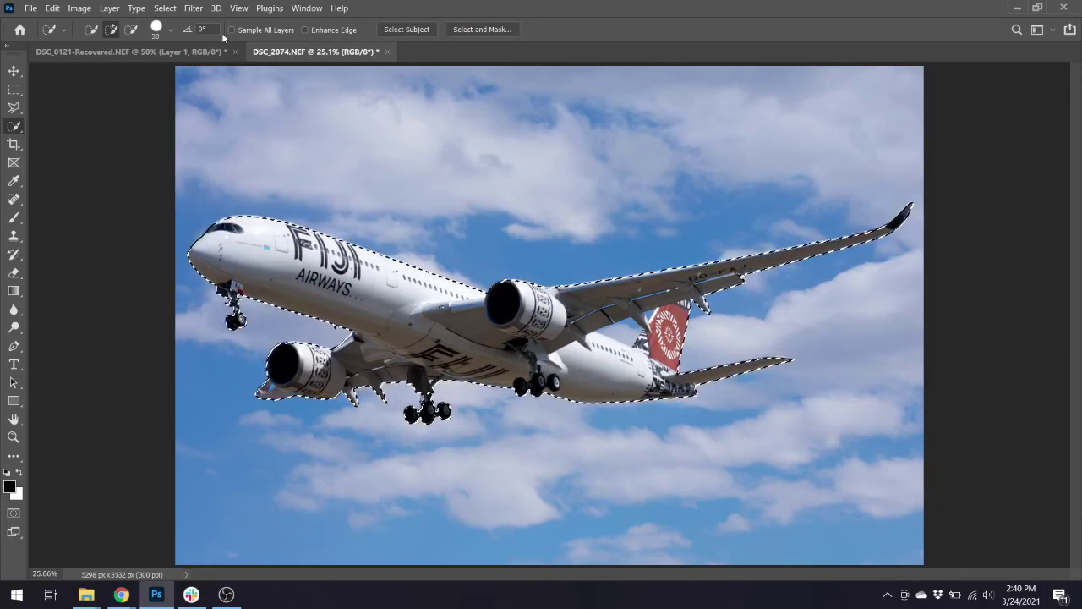
Open the Select menu with the complete aircraft selection in place
click(165, 8)
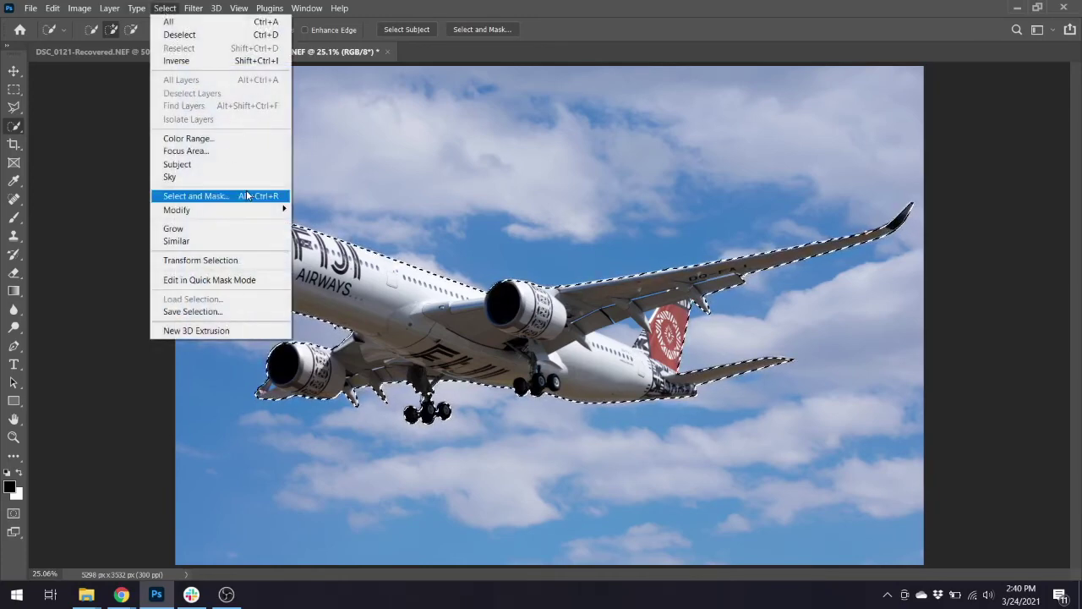
Expand the aircraft selection by 3 pixels and copy the plane onto a new layer
mouse_move(254, 209)
click(334, 239)
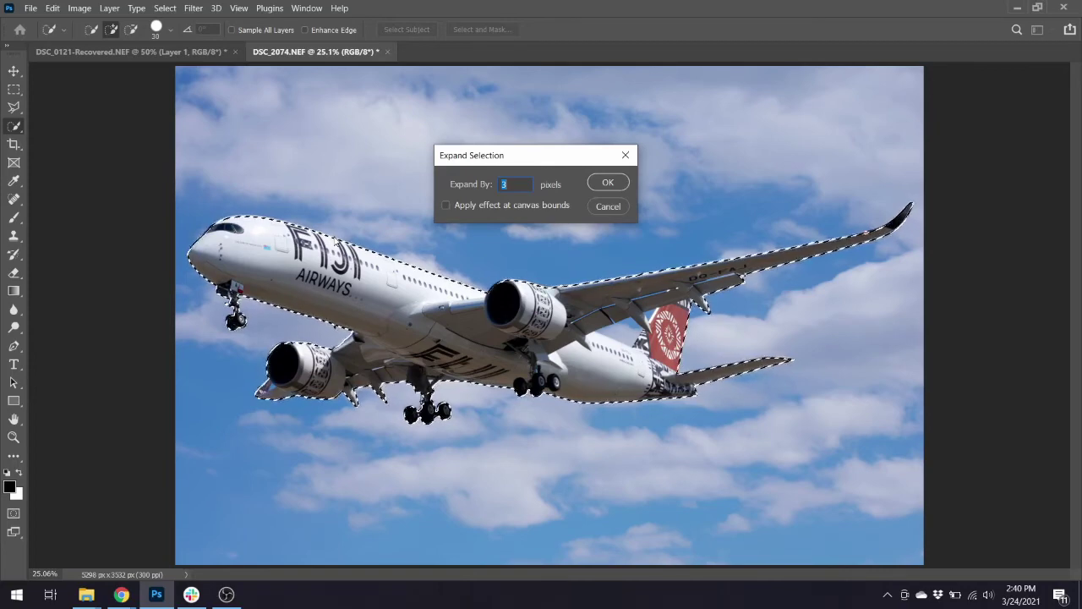
key(Return)
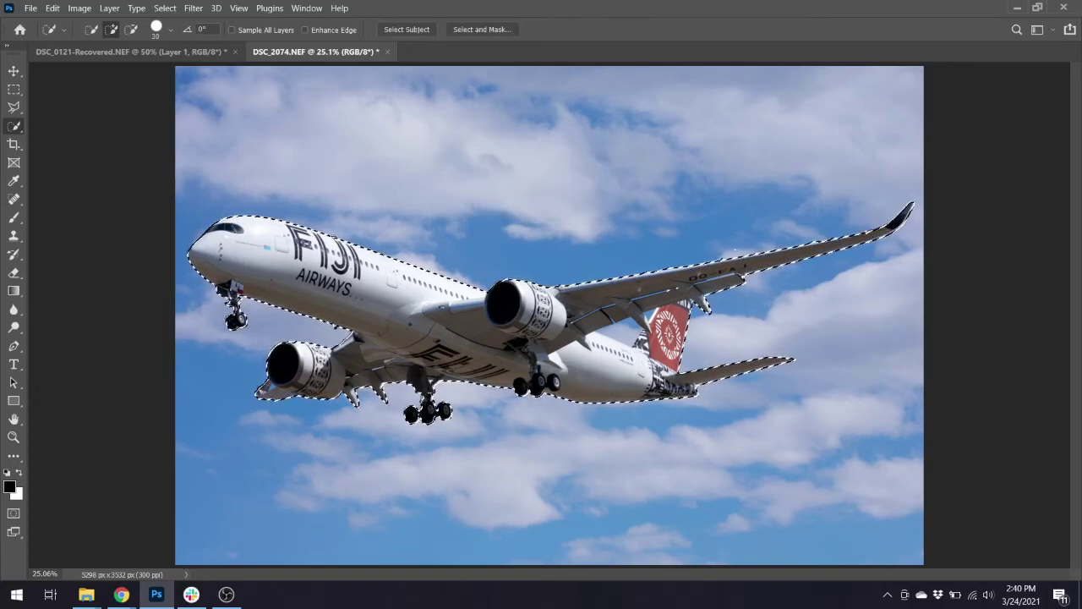
key(ctrl+plus)
key(ctrl+plus)
key(ctrl+plus)
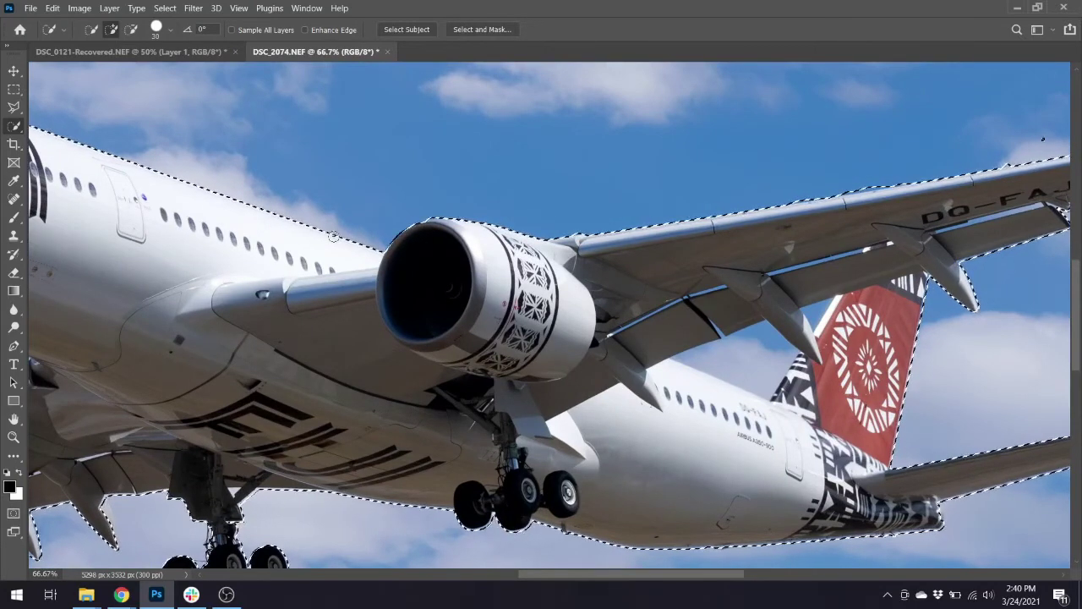
key(ctrl+0)
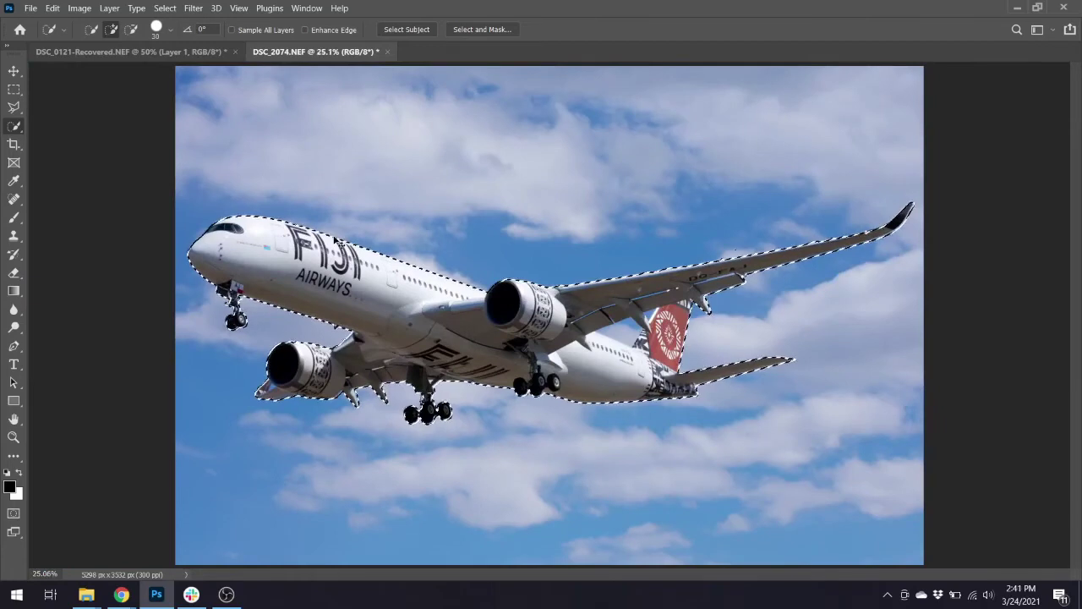
key(ctrl+j)
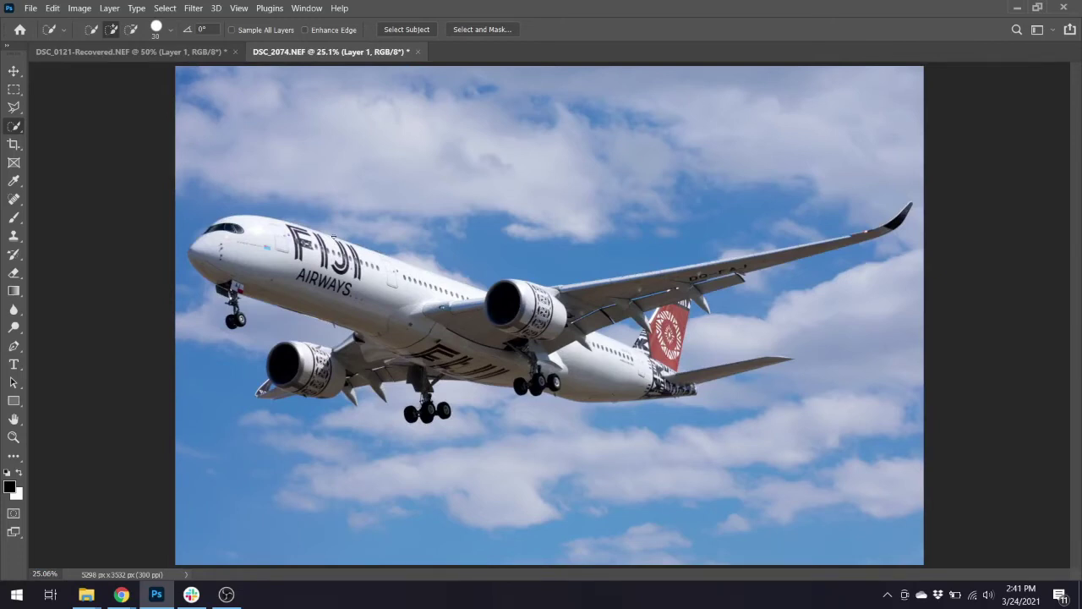
click(79, 8)
Resize the photo in Image Size, ending at 1280 × 853 px at 300 ppi
mouse_move(121, 46)
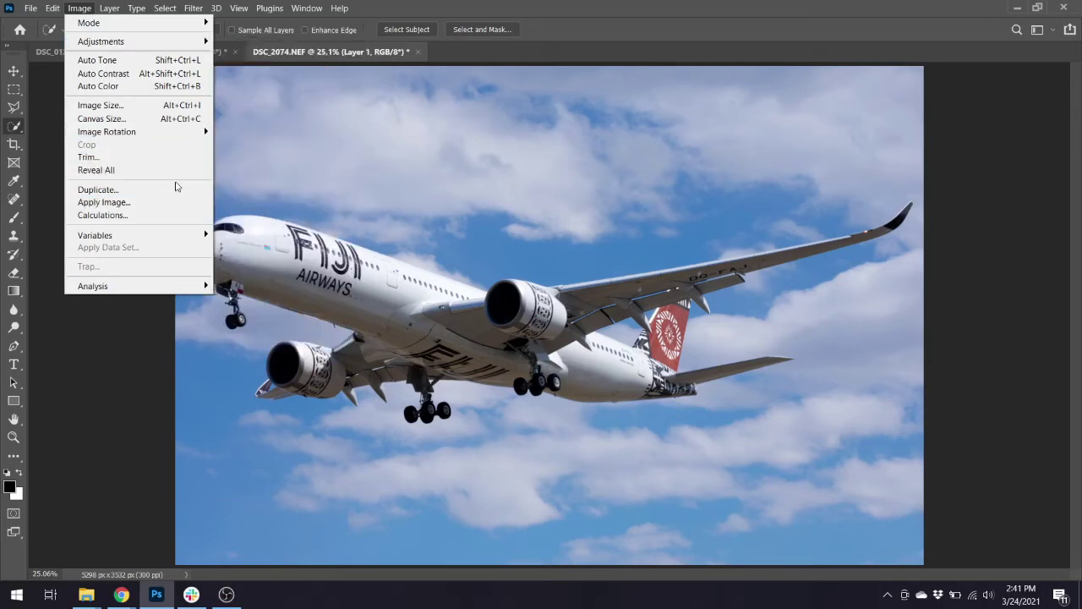
click(164, 106)
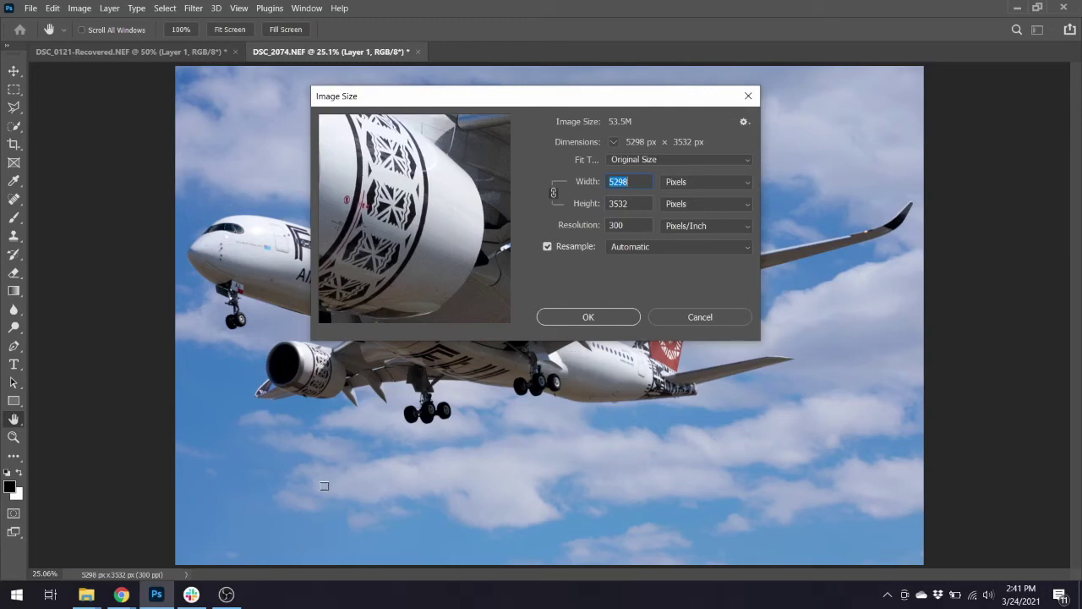
text(1920)
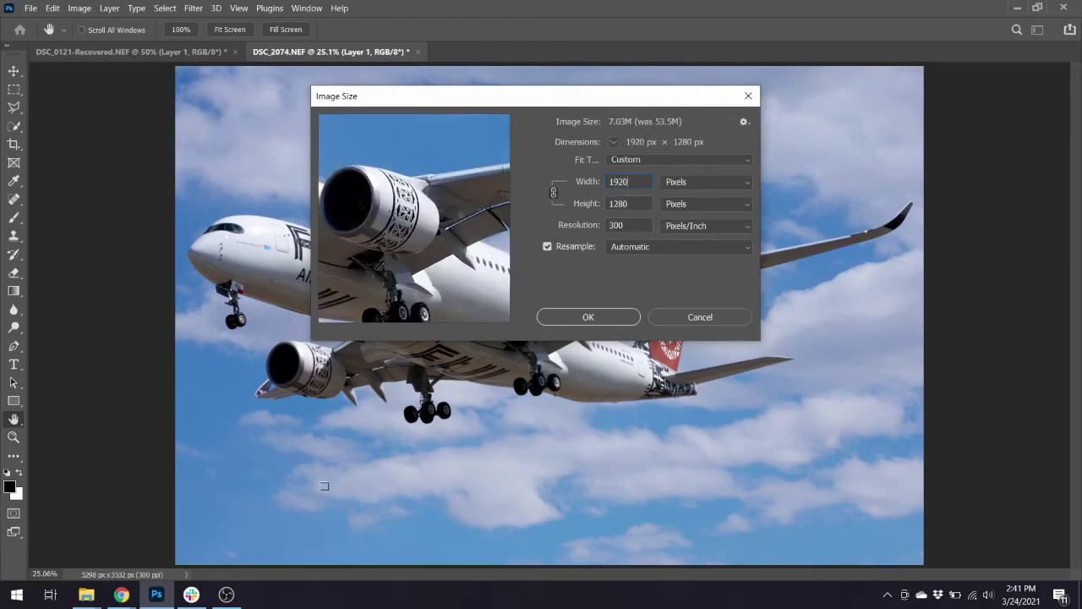
key(Return)
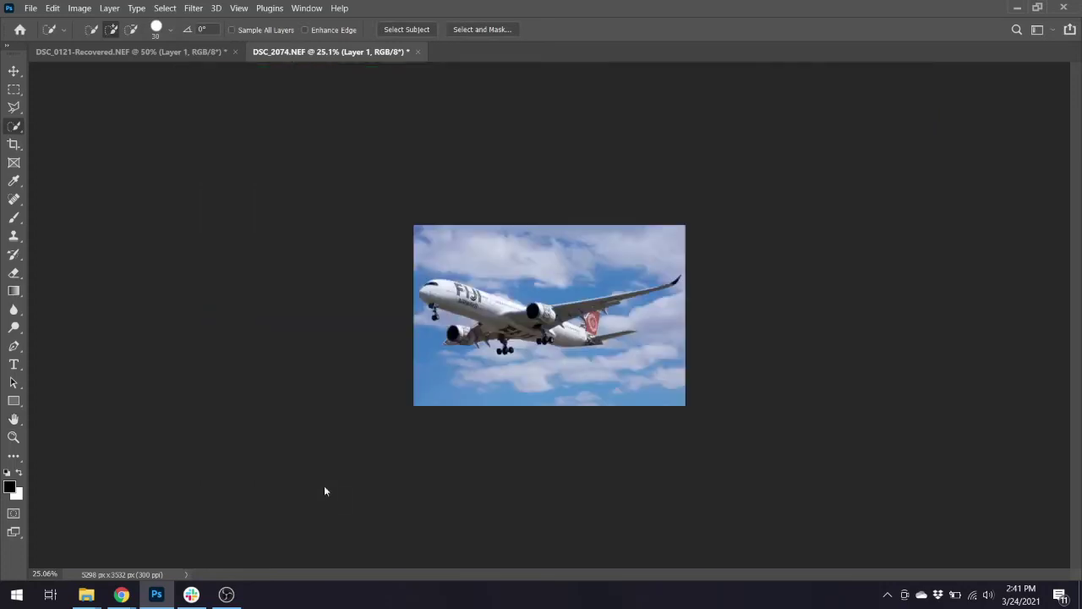
key(ctrl+0)
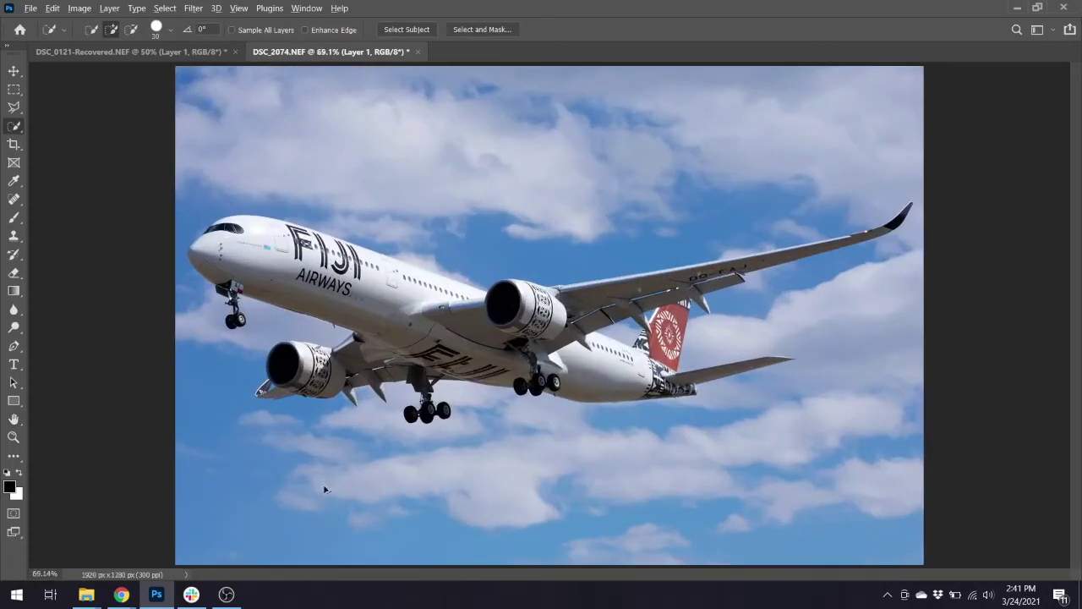
key(ctrl+alt+i)
text(1280)
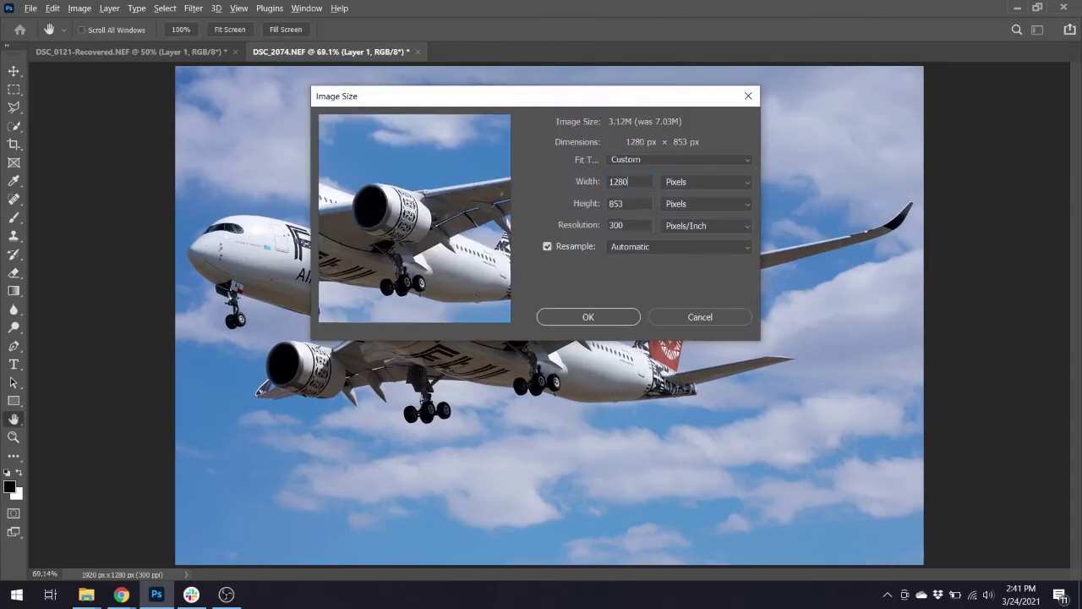
key(Return)
Check the resized photo's detail at 100% and 200% zoom
key(w)
key(ctrl+1)
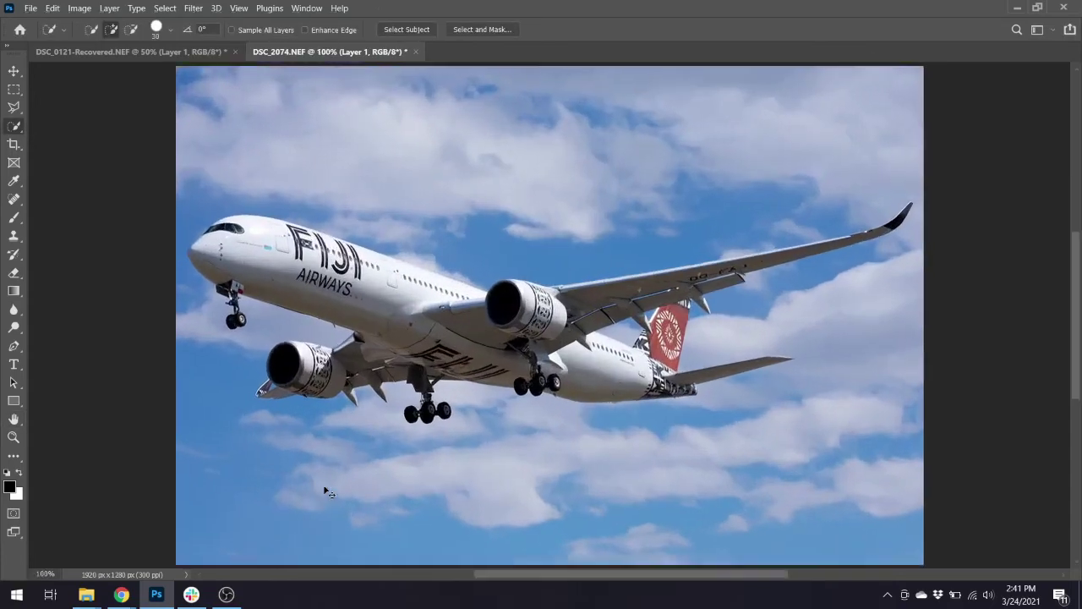
key(ctrl+plus)
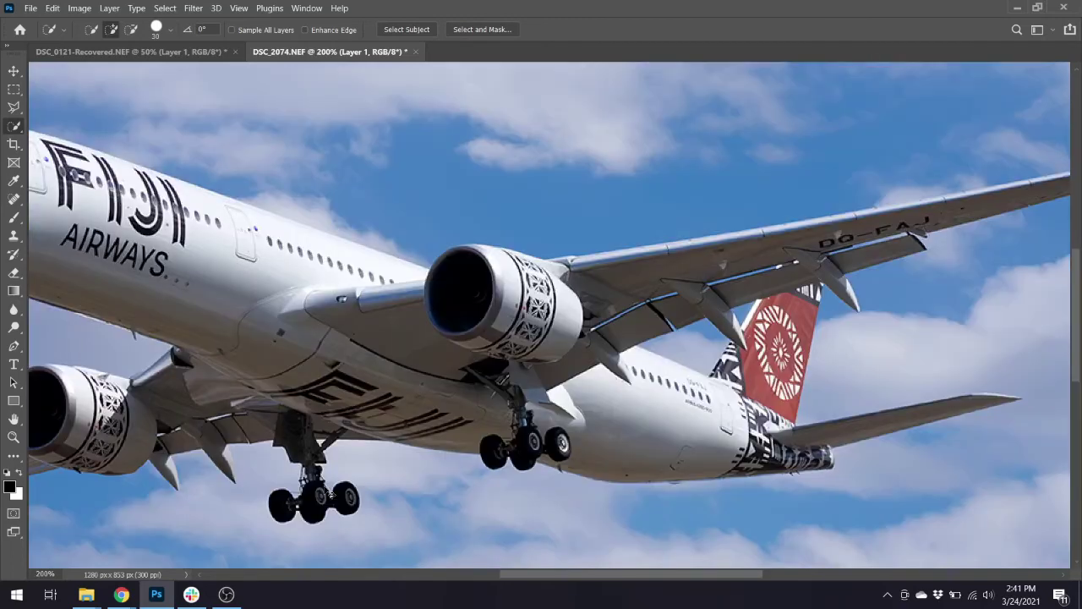
key(ctrl+minus)
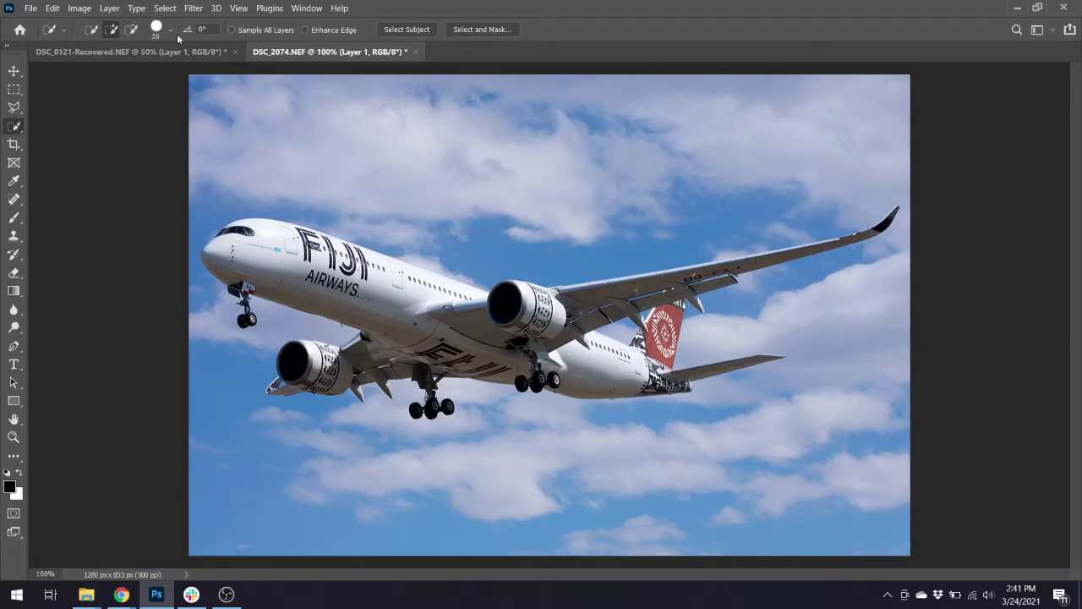
Open Smart Sharpen, set Reduce Noise to 0 and raise the Amount
click(193, 9)
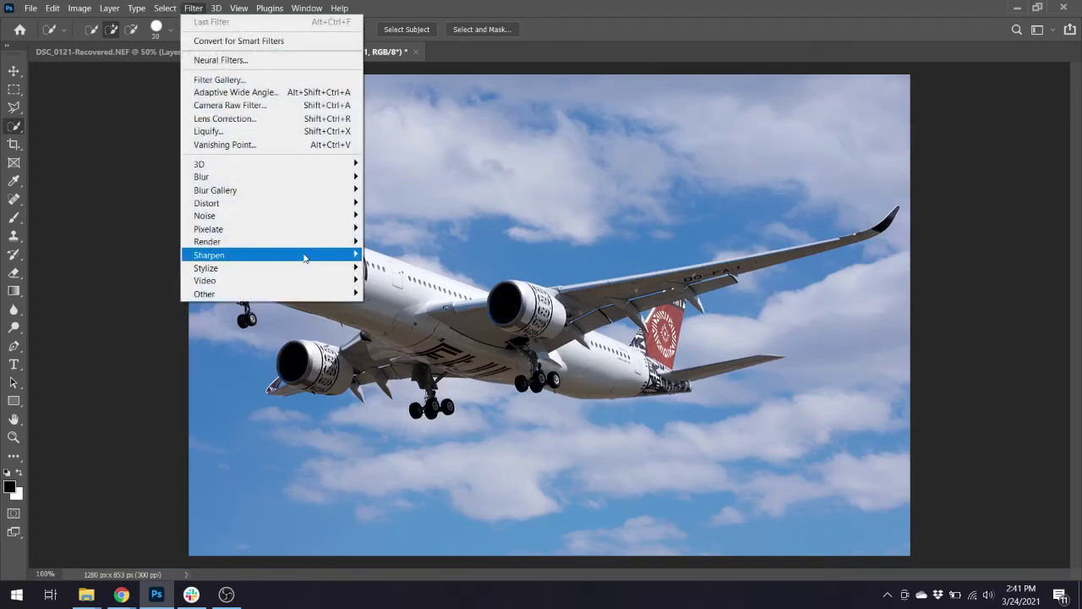
mouse_move(306, 258)
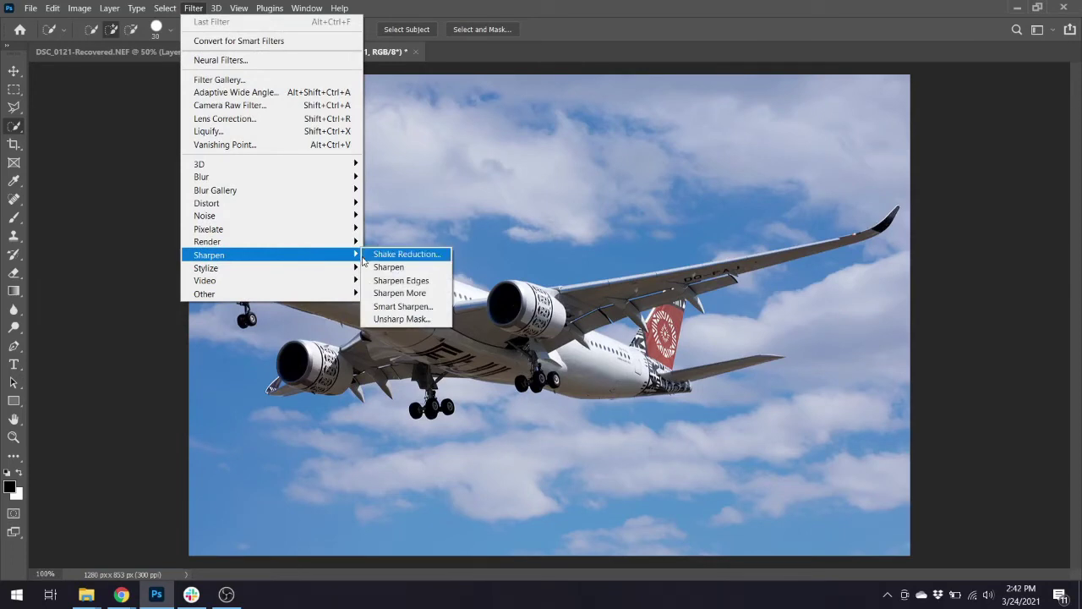
click(401, 306)
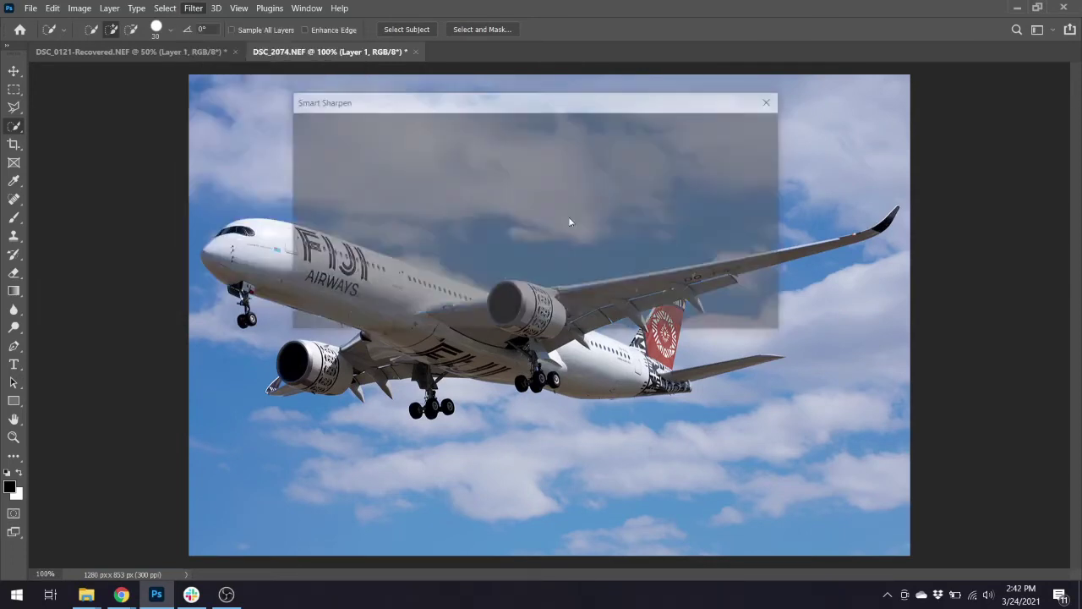
drag(592, 220, 540, 224)
drag(433, 223, 670, 283)
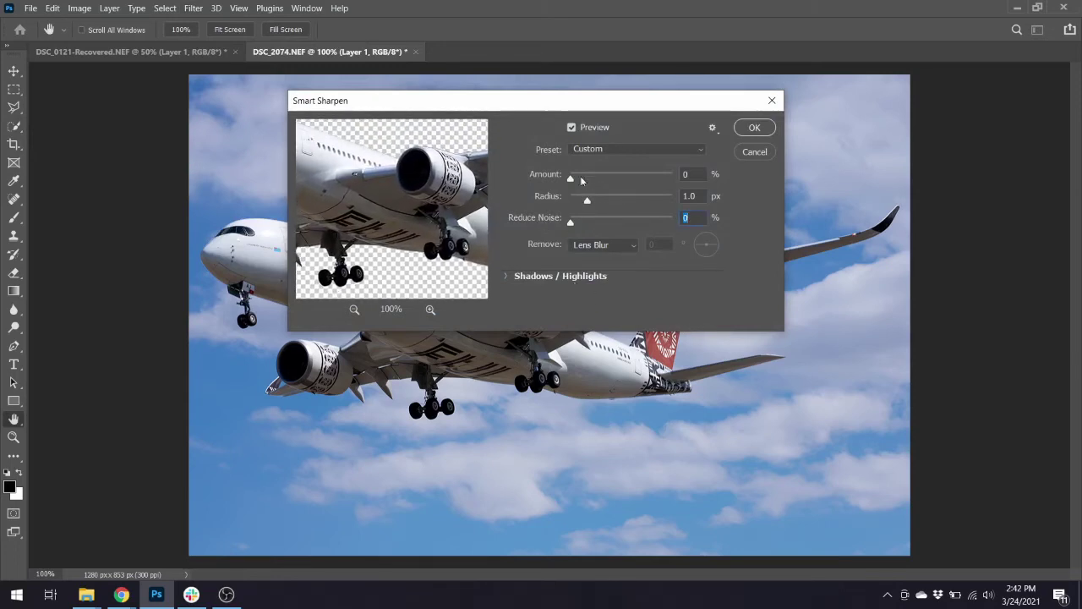
drag(570, 177, 587, 179)
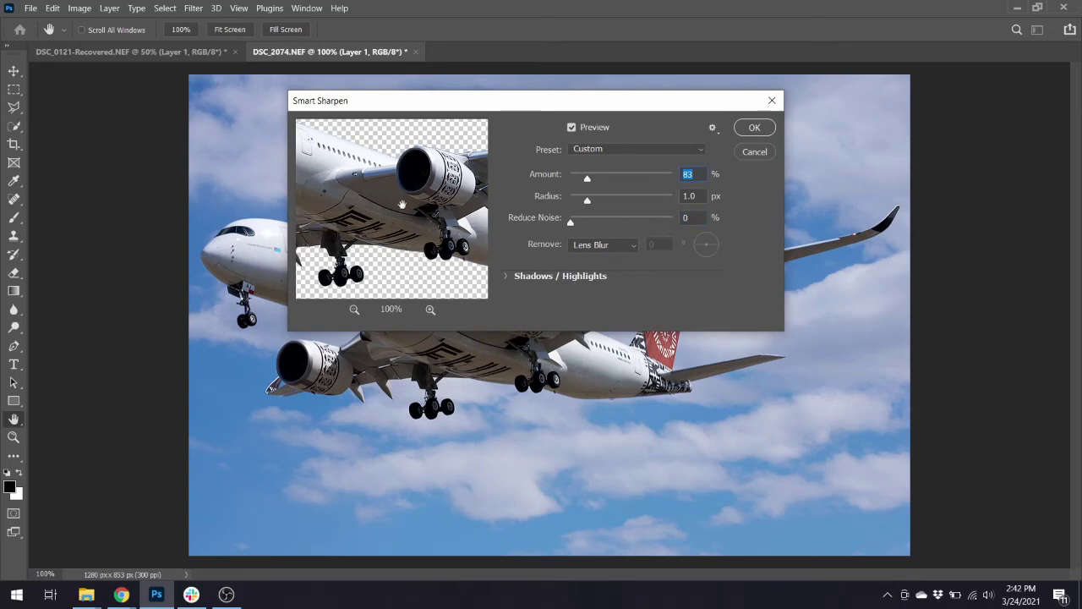
Settle the sharpening Amount at 76% while previewing the AIRWAYS lettering at 200%
drag(402, 209, 549, 291)
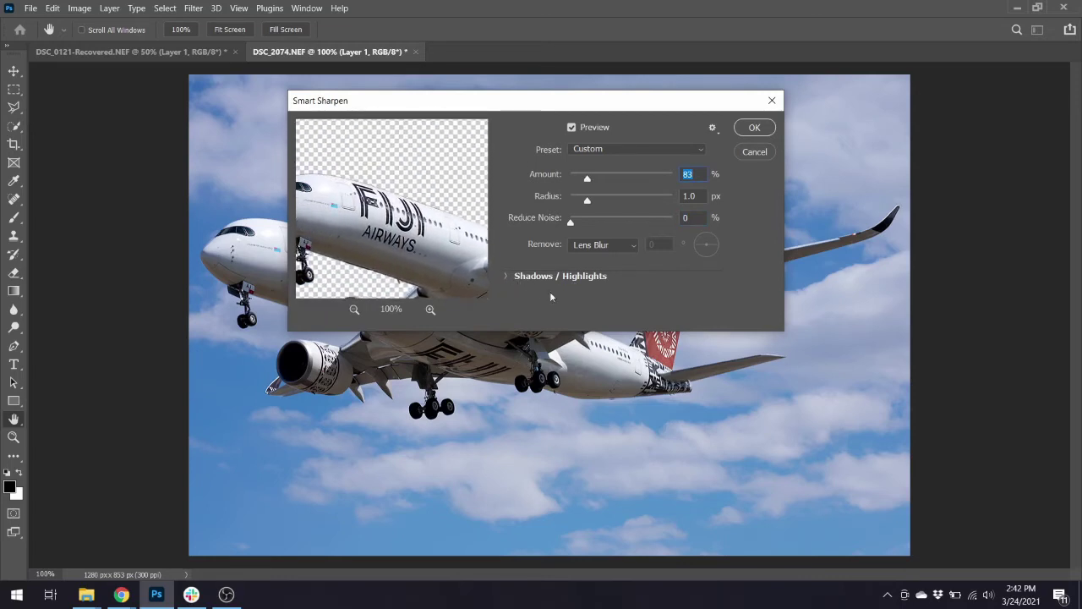
click(431, 310)
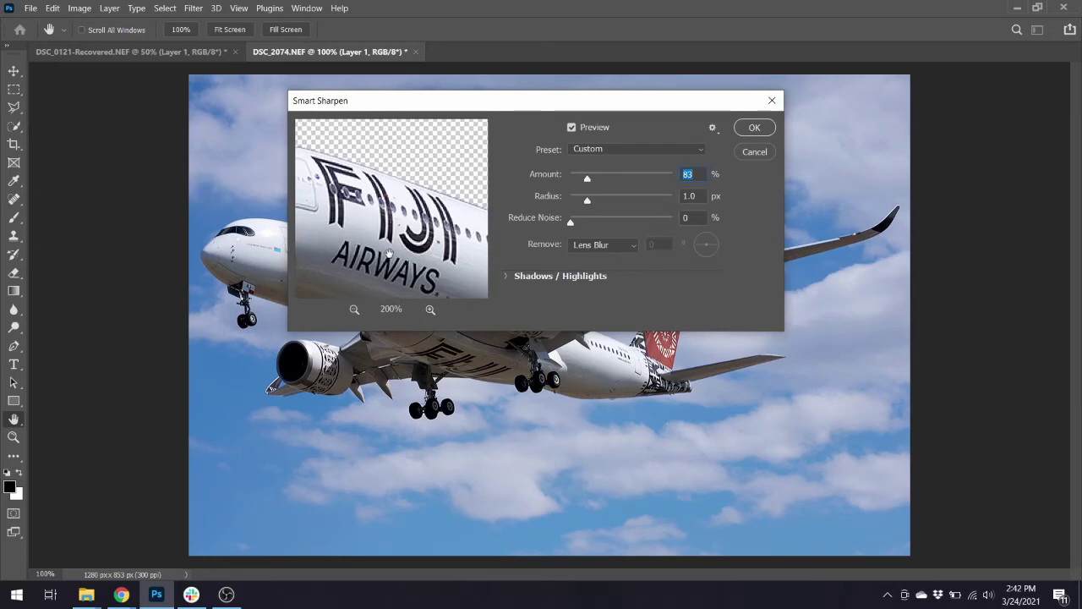
drag(389, 254, 417, 209)
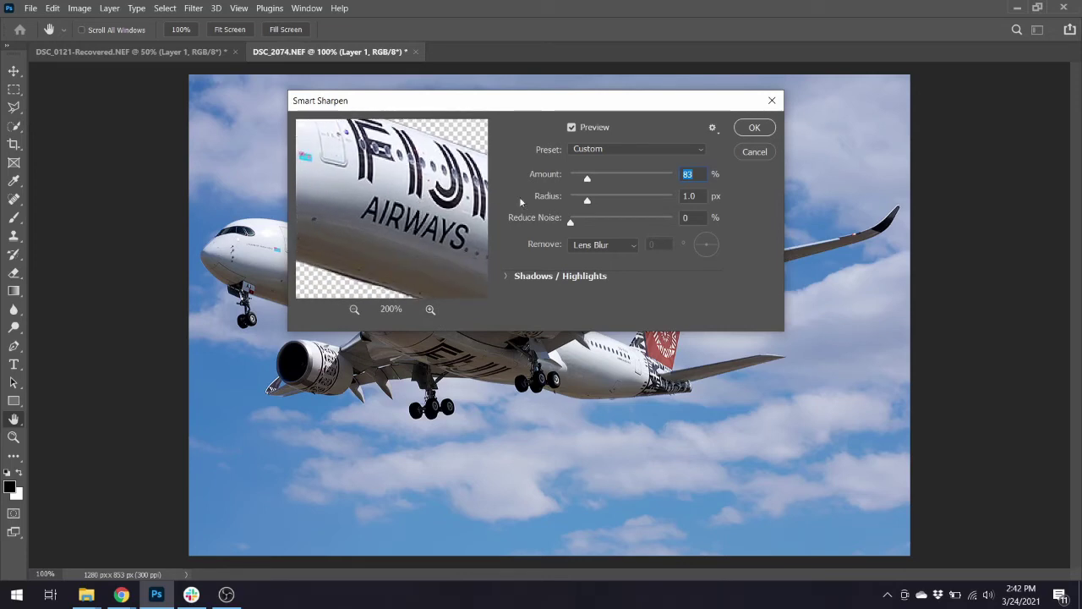
drag(588, 181, 586, 181)
drag(585, 181, 583, 181)
drag(587, 180, 589, 181)
Review the sharpening on the windows, engine nacelle, tail fin and wing, then apply it
drag(402, 230, 289, 204)
drag(400, 225, 349, 222)
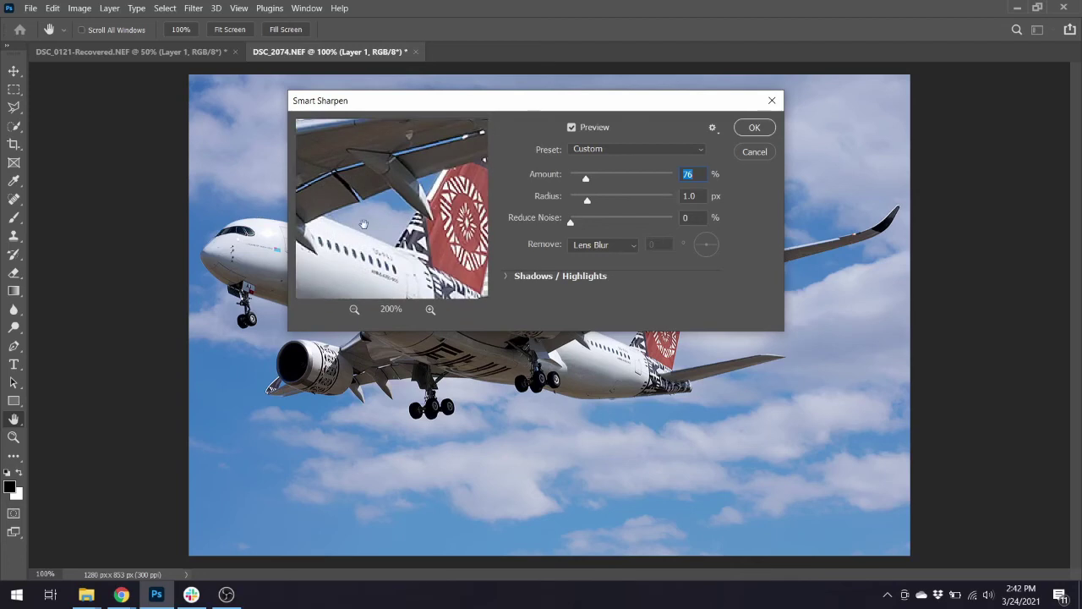
drag(396, 254, 366, 279)
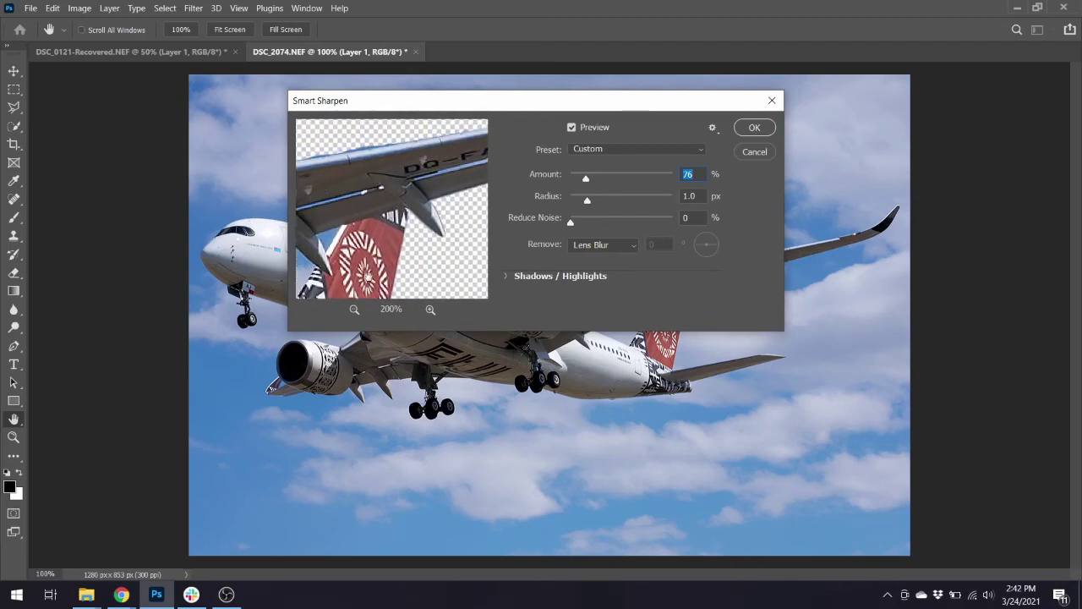
drag(379, 218, 411, 167)
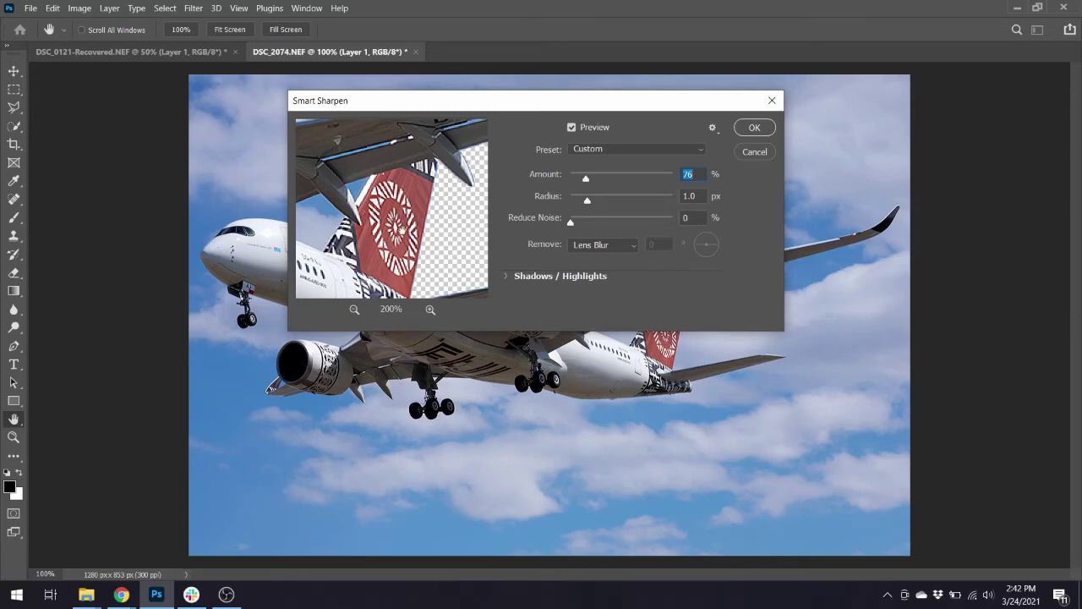
key(Return)
Zoom to 200% and pick the Eraser, raising its opacity from 53% to about 95%
key(w)
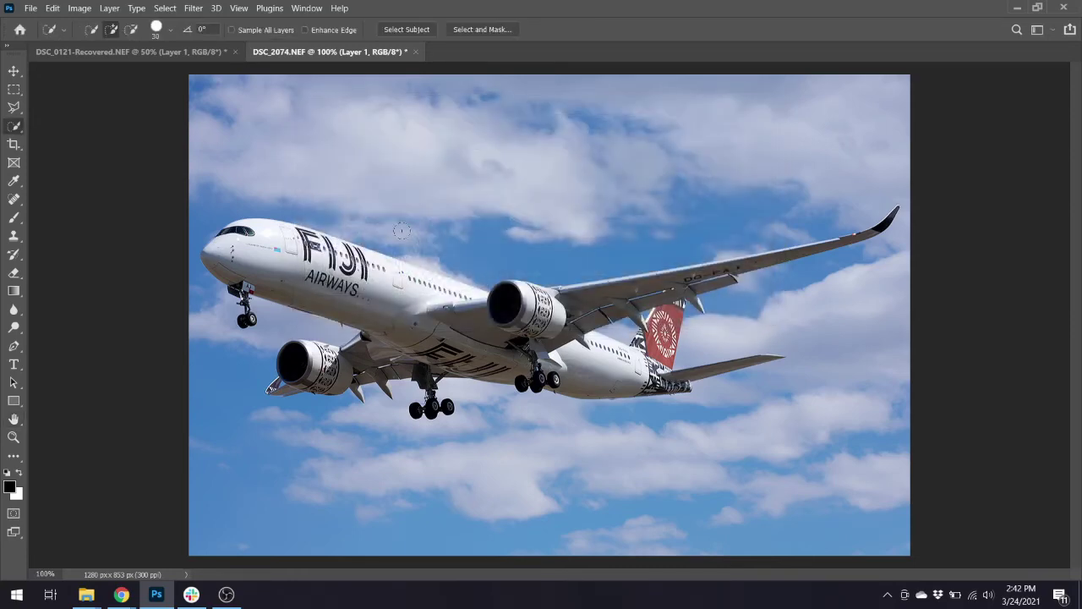
key(ctrl+plus)
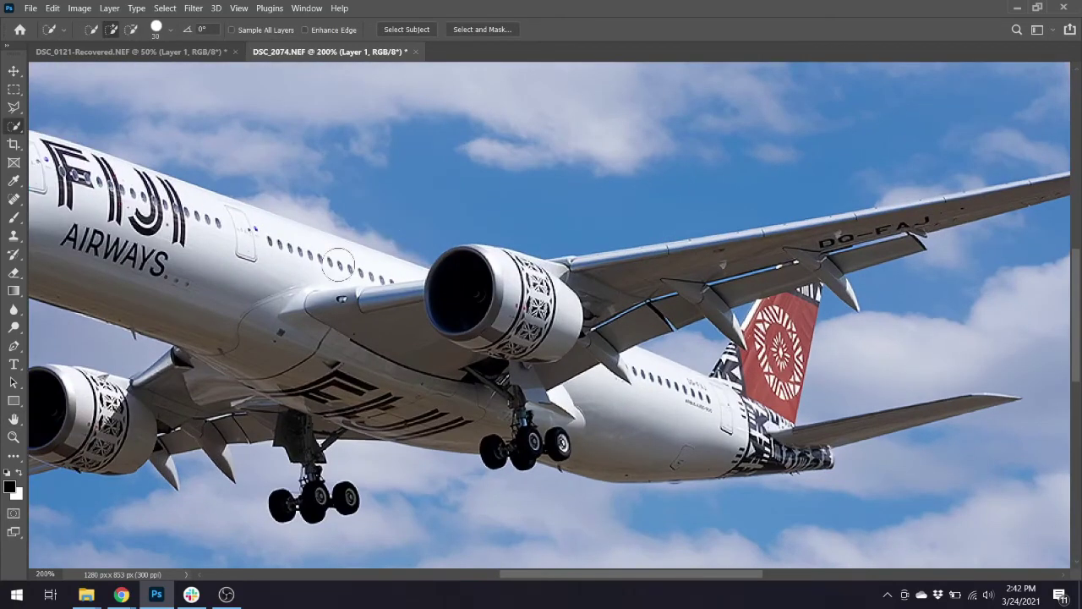
click(13, 273)
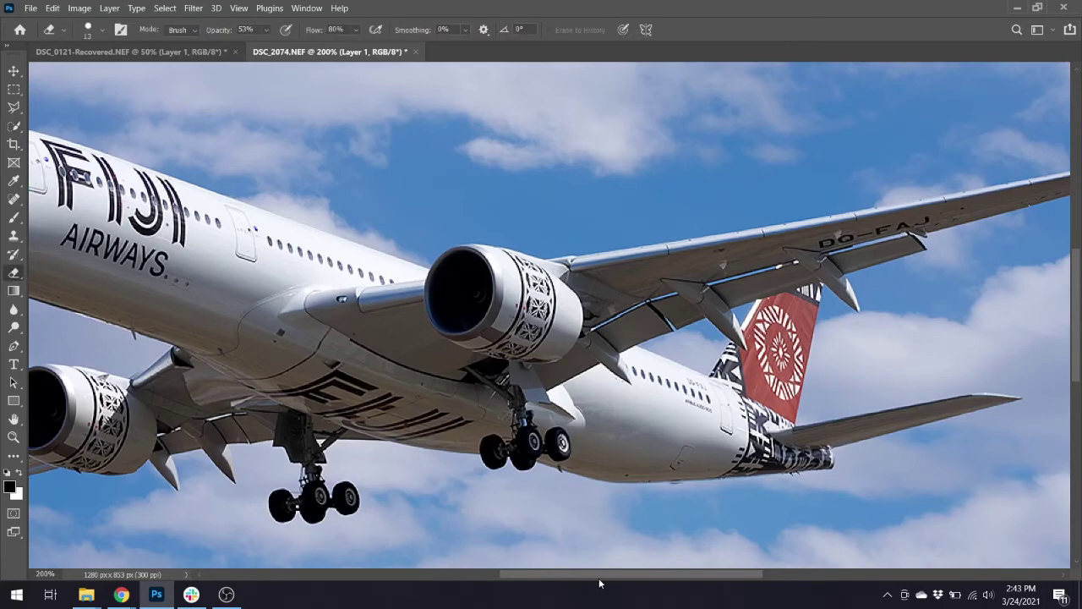
drag(583, 574, 507, 504)
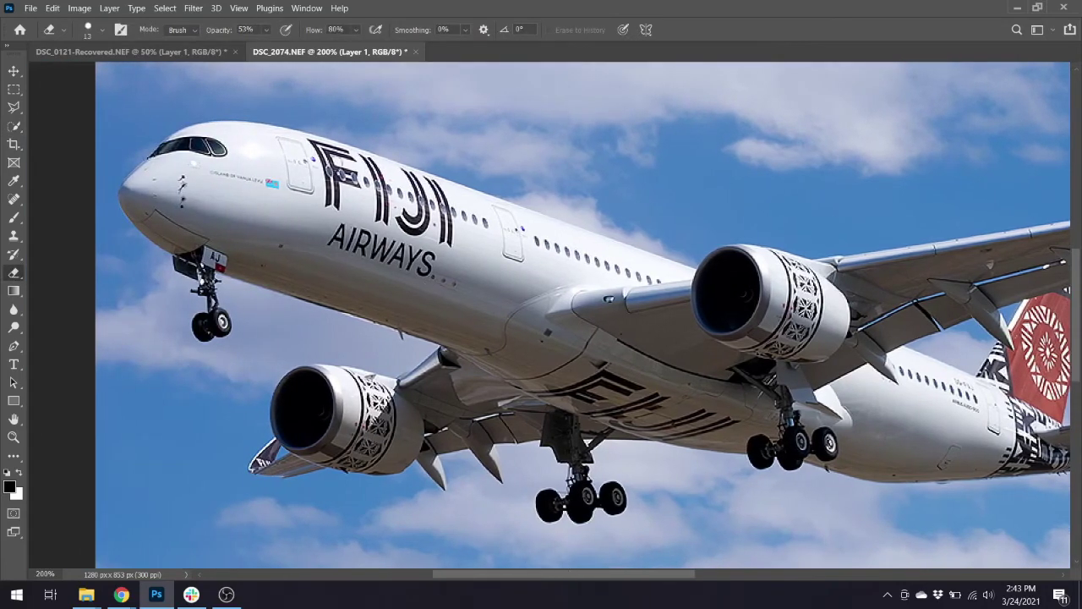
click(266, 33)
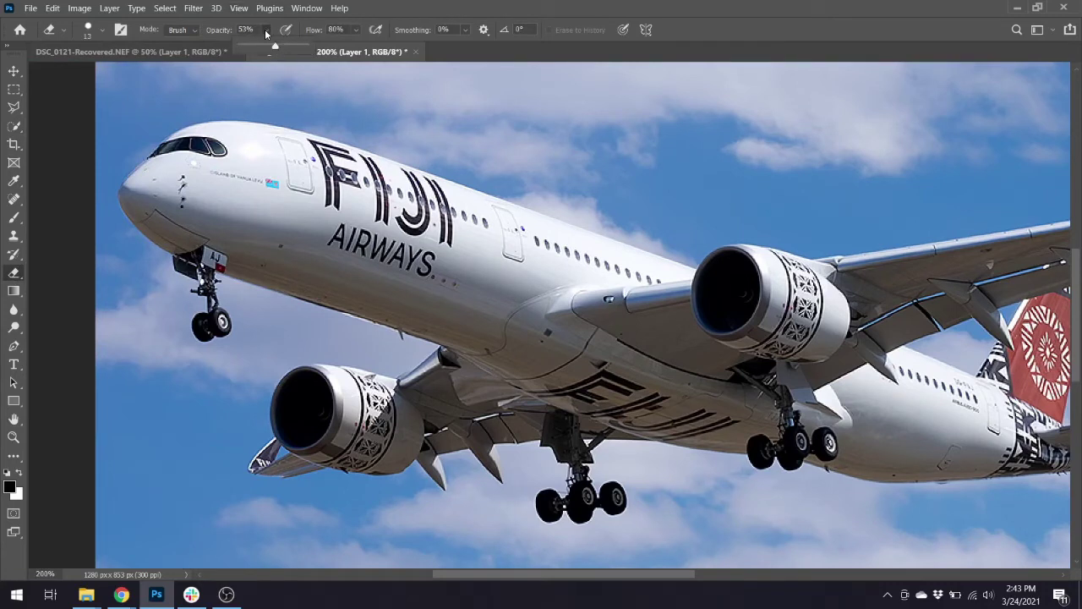
drag(275, 49, 269, 48)
drag(268, 48, 297, 54)
drag(298, 54, 304, 54)
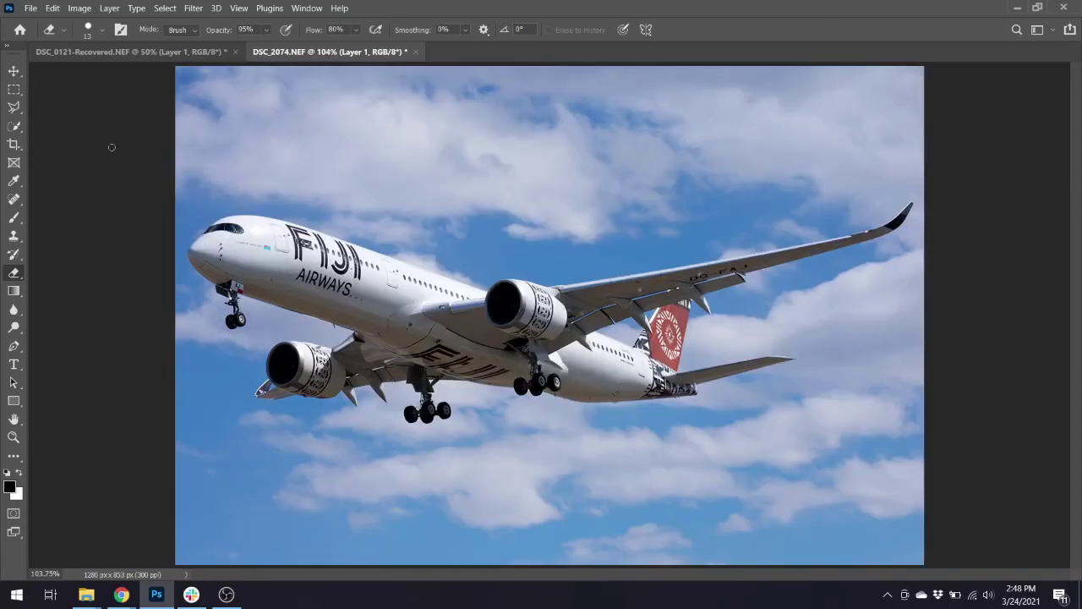
key(ctrl+plus)
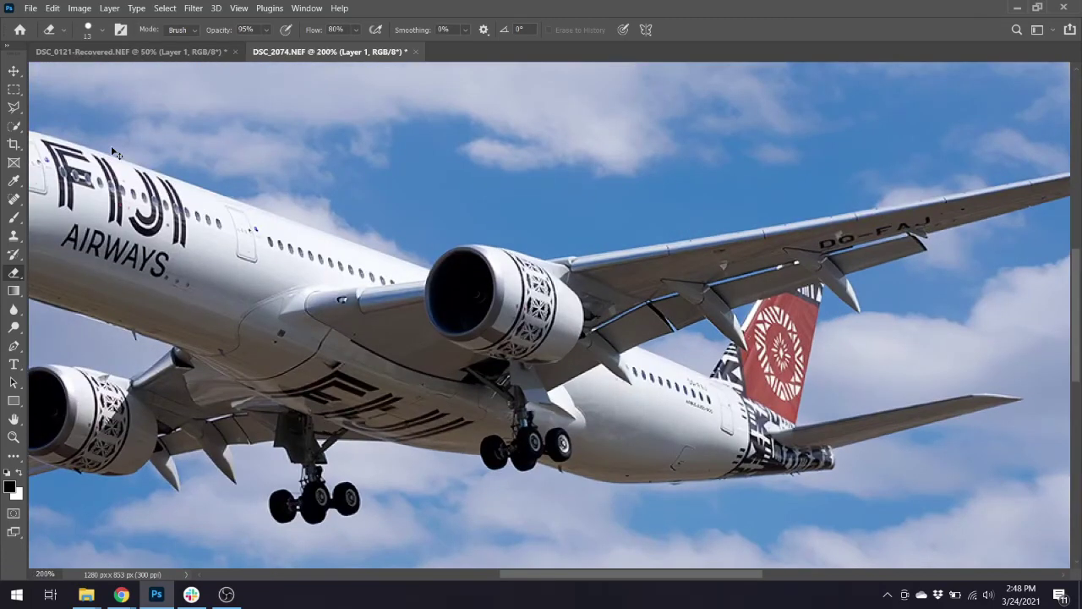
key(ctrl+plus)
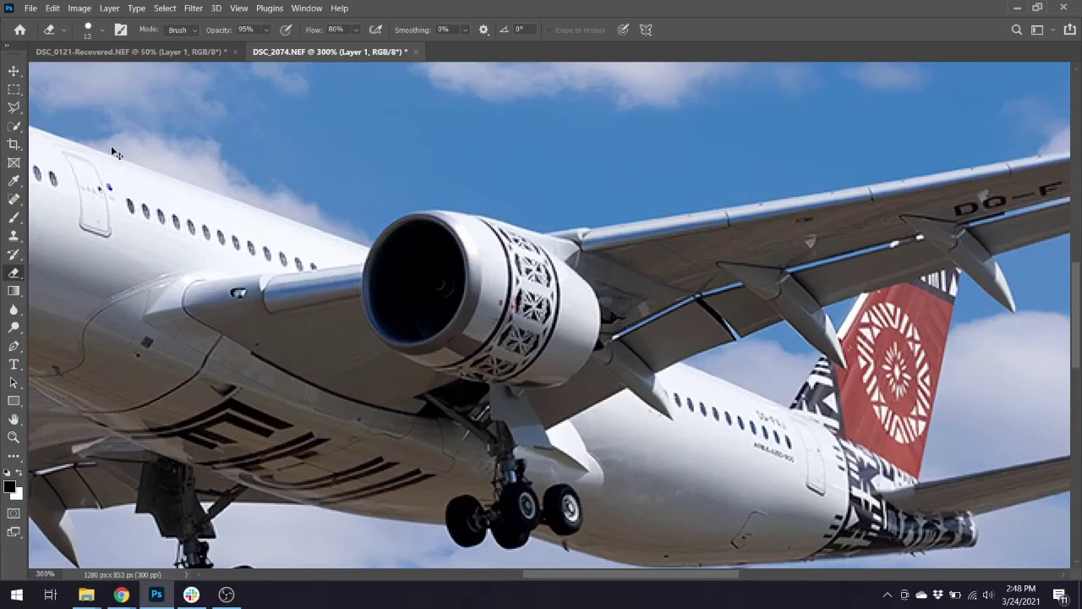
key(ctrl+minus)
key(h)
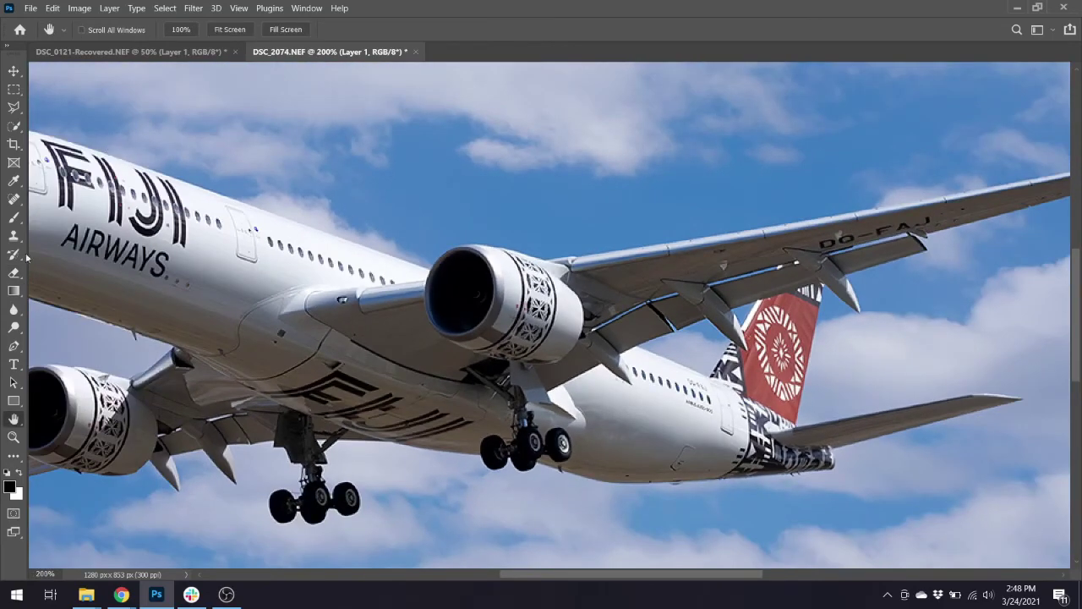
drag(225, 241, 367, 249)
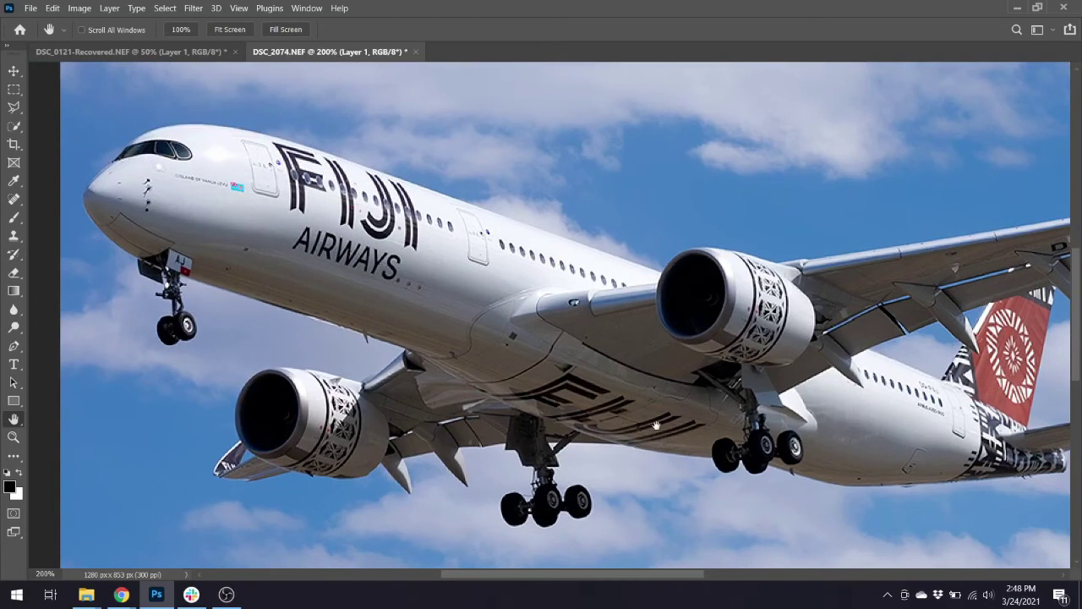
scroll(846, 415, right, 3)
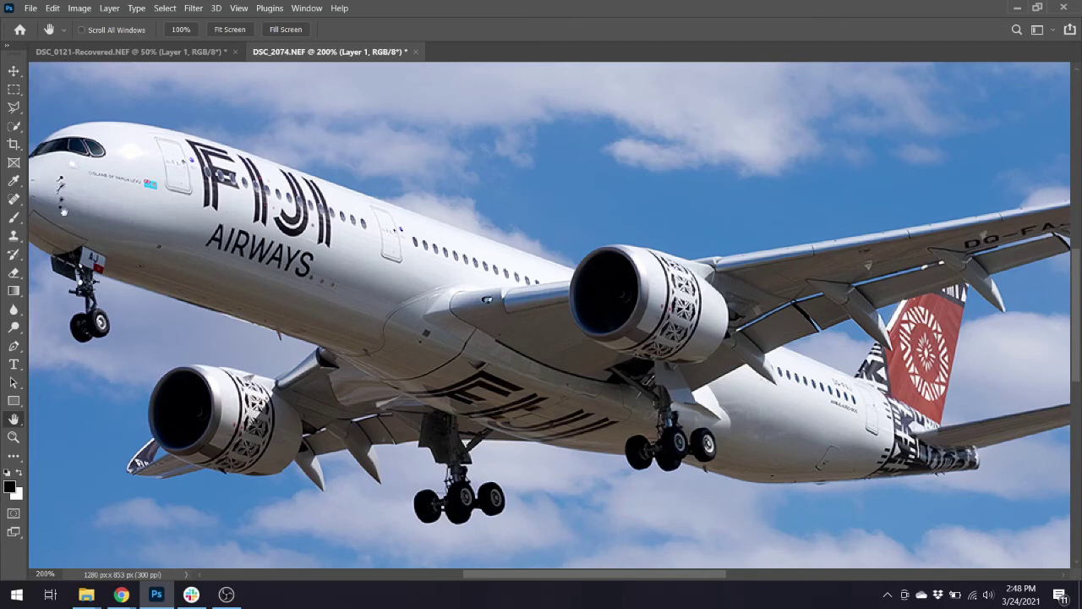
drag(84, 213, 135, 215)
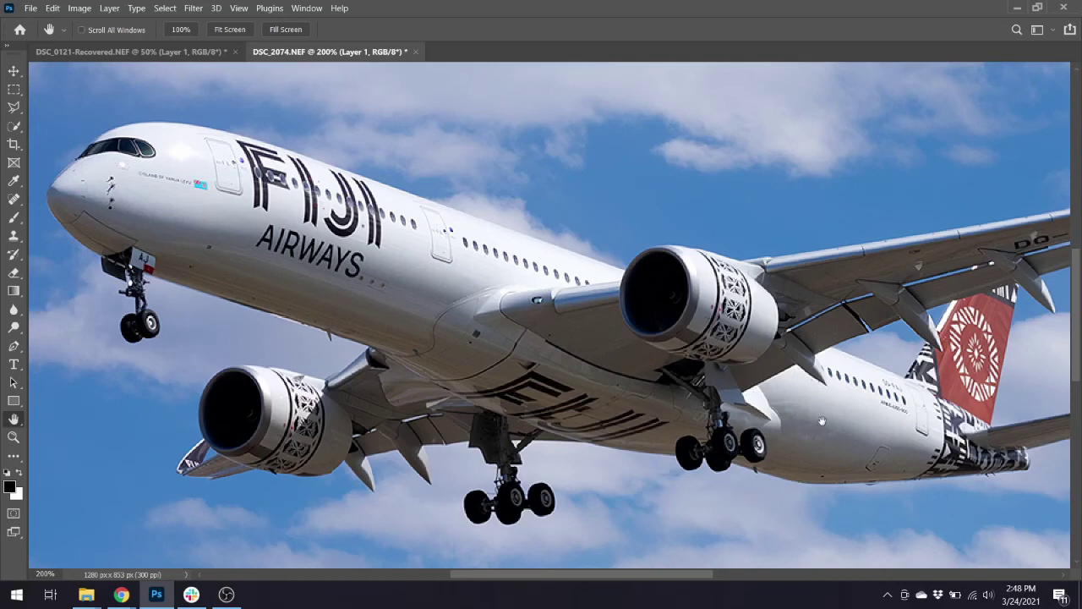
key(ctrl+0)
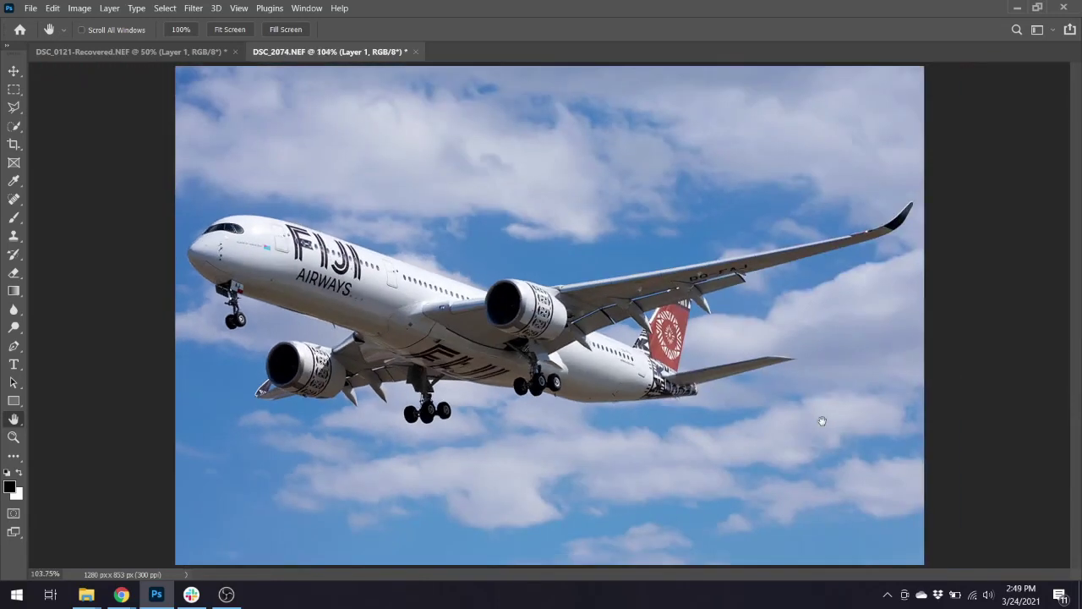
Flatten the image and open Smart Sharpen with the Amount dropped to 0
click(110, 8)
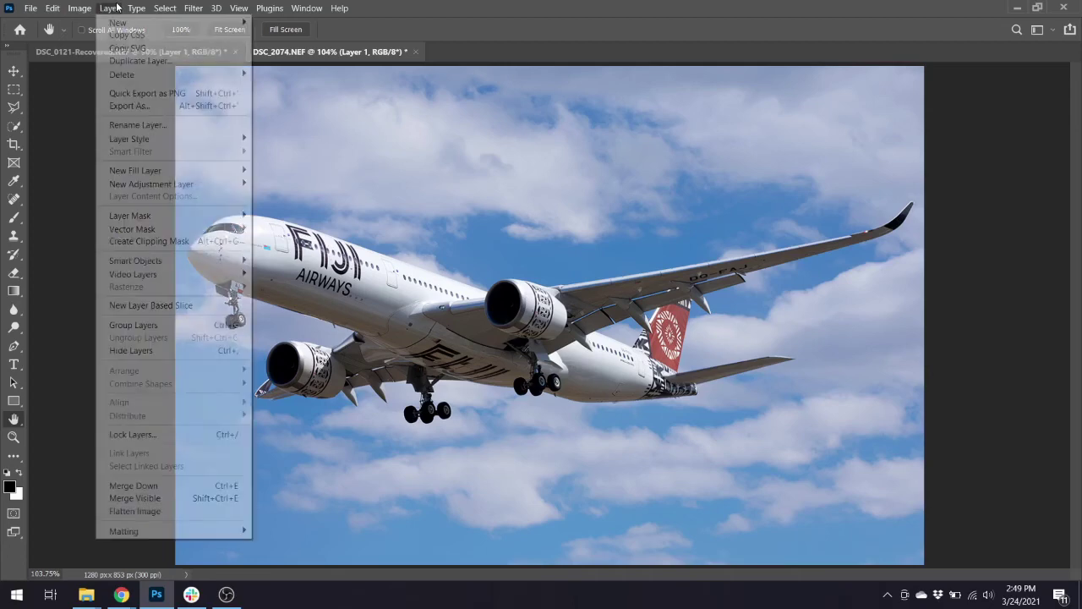
click(140, 512)
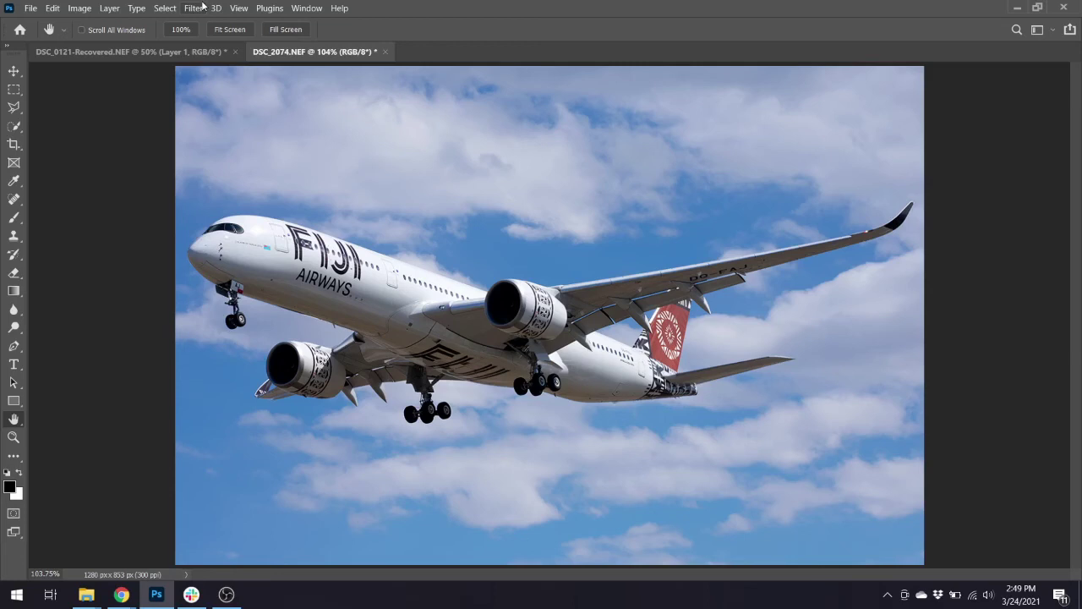
click(196, 7)
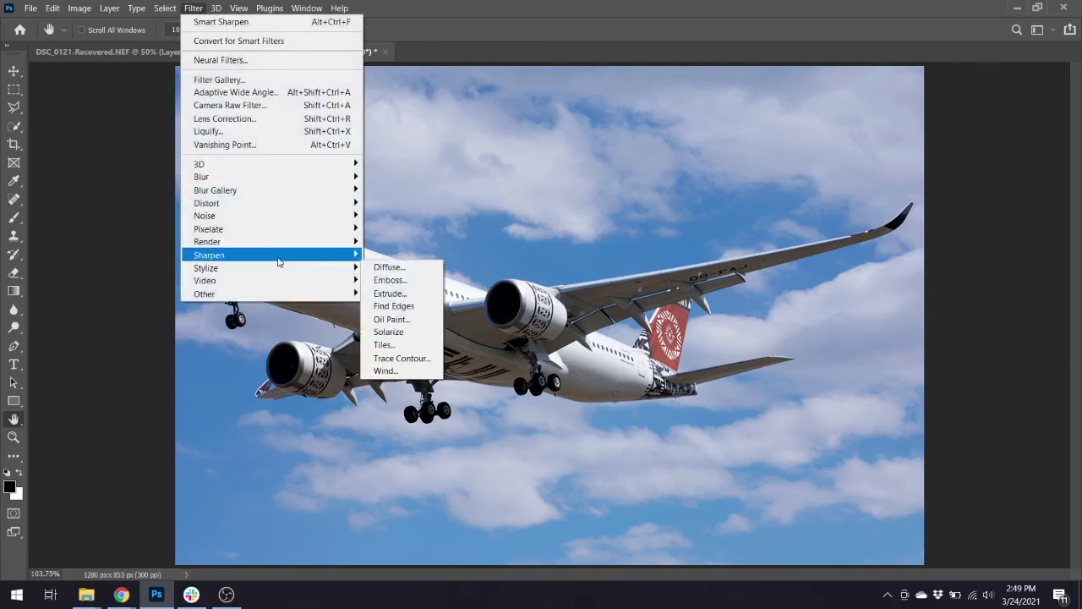
mouse_move(278, 255)
click(399, 307)
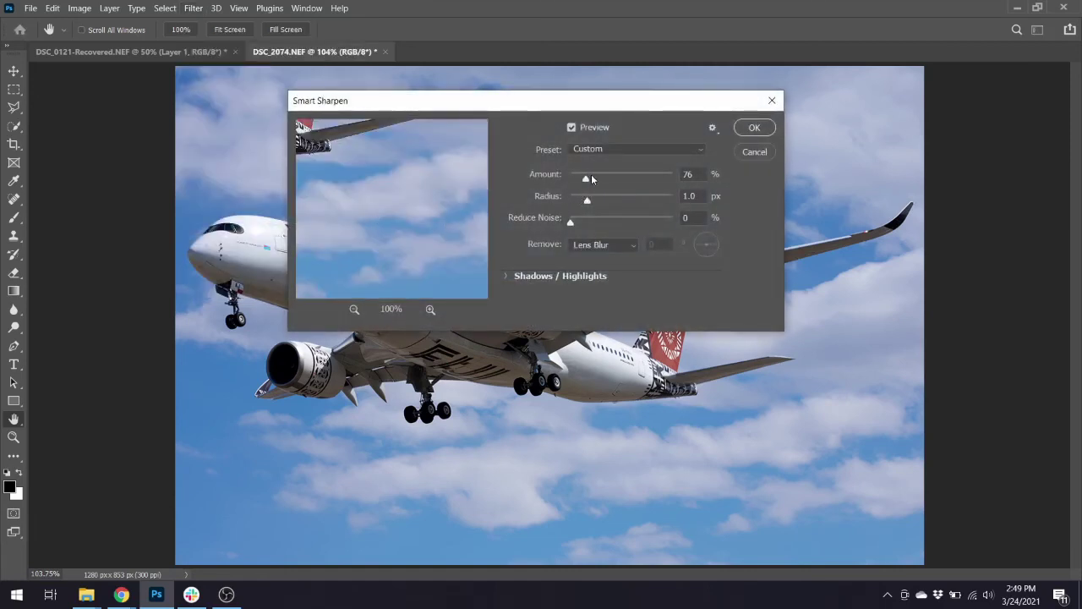
drag(592, 179, 548, 176)
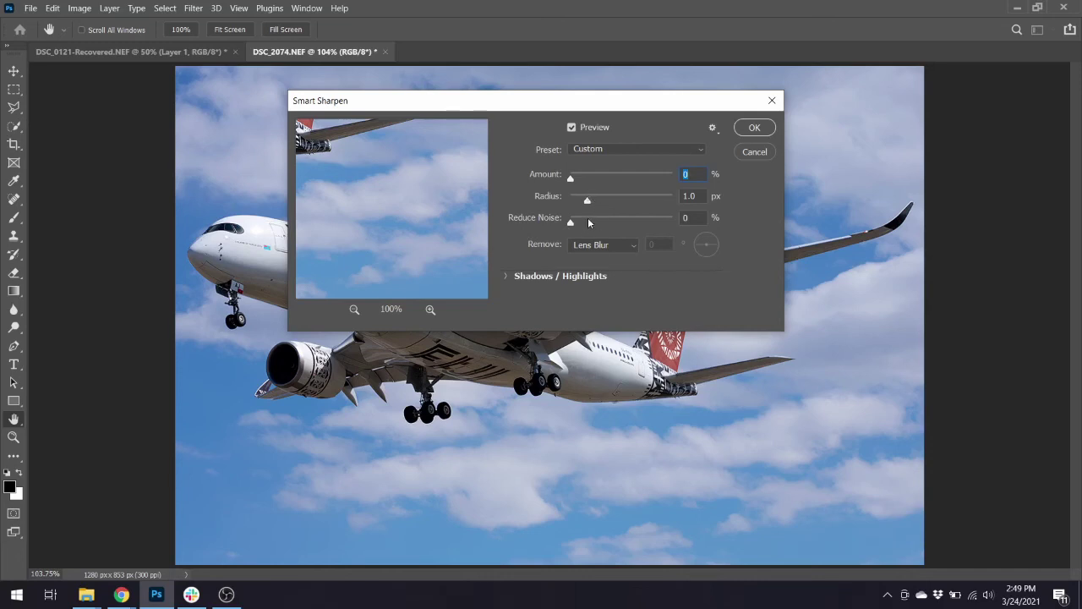
Try Reduce Noise values from 18% down to 11% while previewing the fuselage, engine and lettering
click(590, 222)
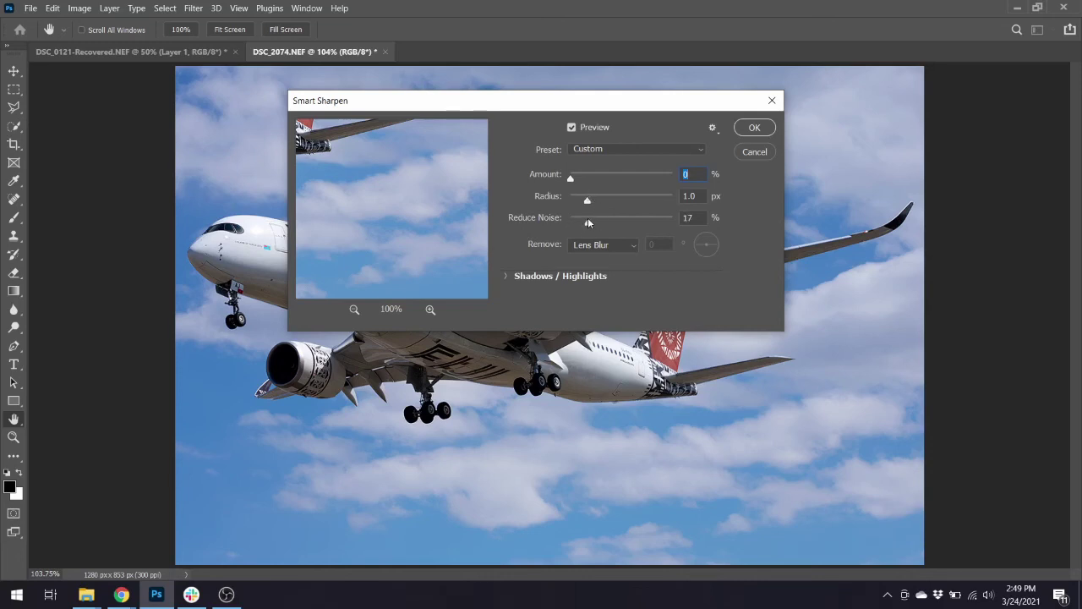
click(431, 310)
drag(410, 247, 716, 362)
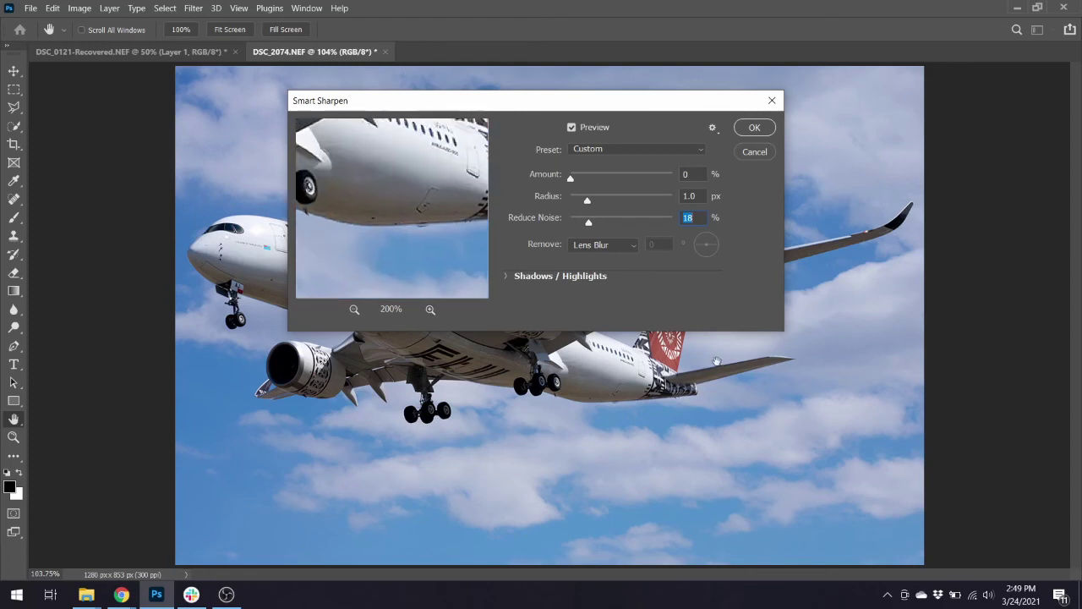
drag(387, 203, 610, 318)
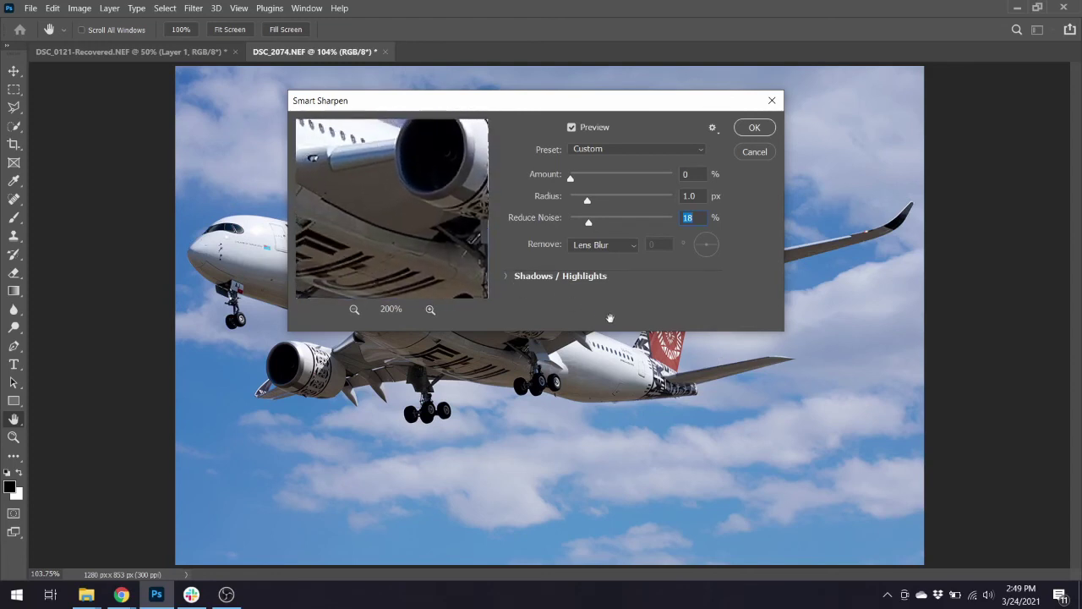
drag(589, 222, 582, 222)
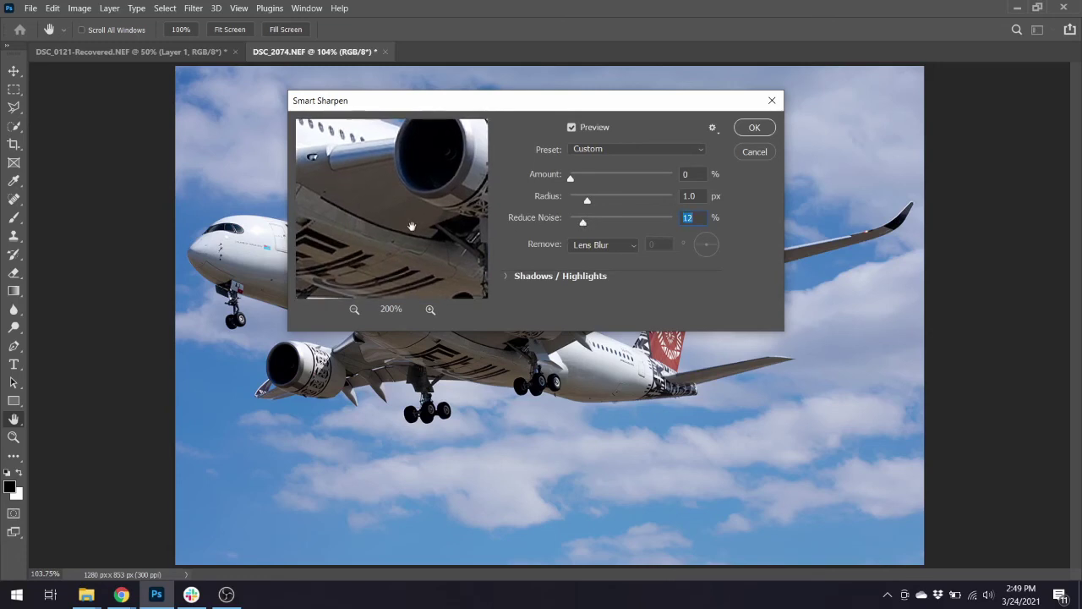
drag(387, 225, 633, 316)
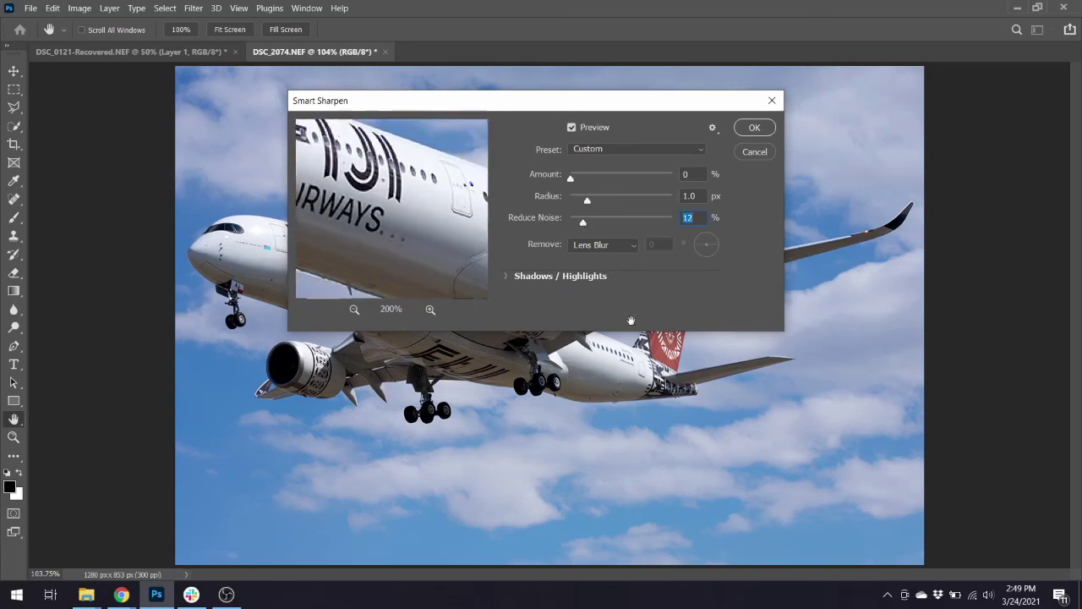
click(430, 310)
drag(423, 244, 392, 174)
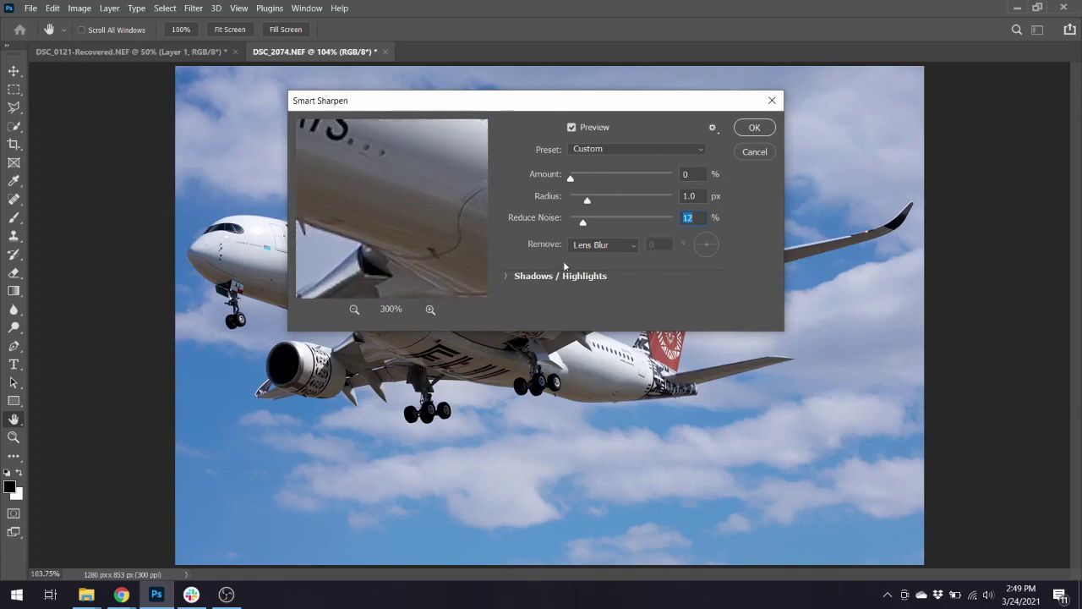
drag(583, 223, 654, 224)
drag(411, 203, 403, 221)
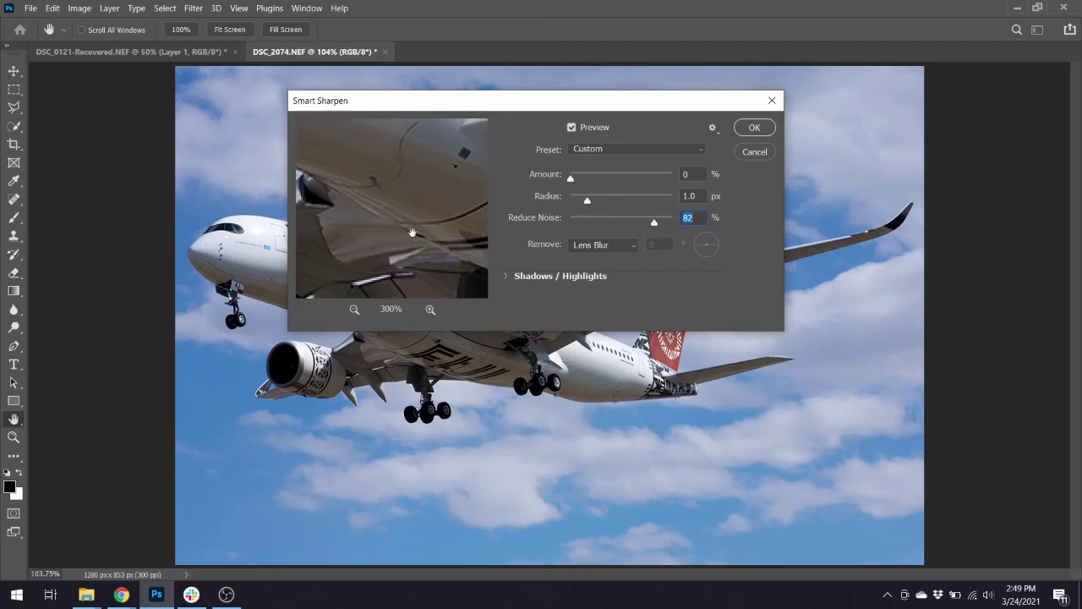
Settle Reduce Noise at 10% after checking the whole plane and engine, then apply
click(355, 311)
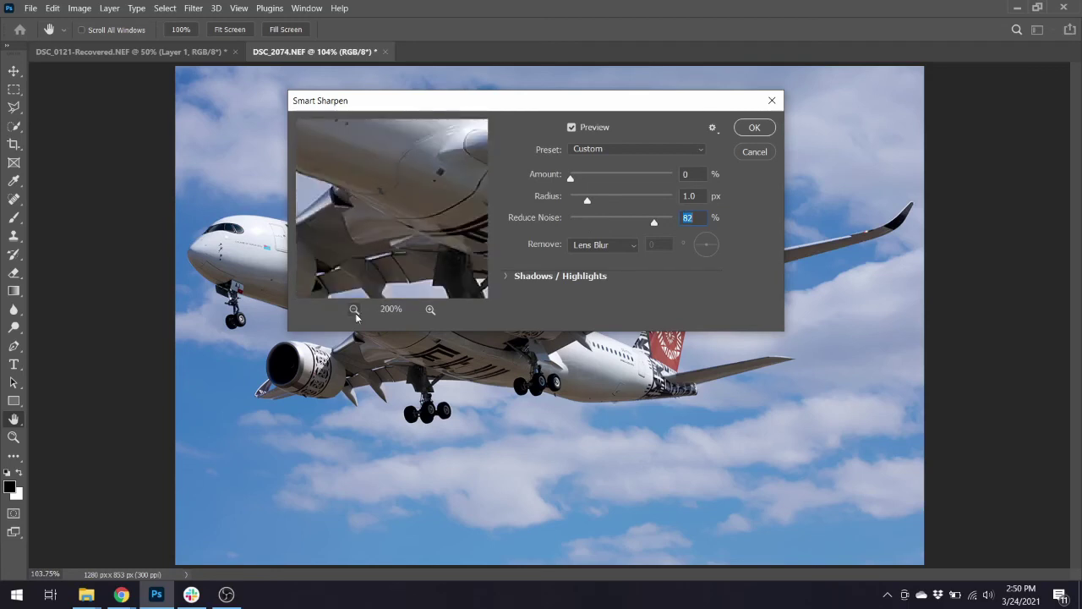
click(354, 310)
click(355, 311)
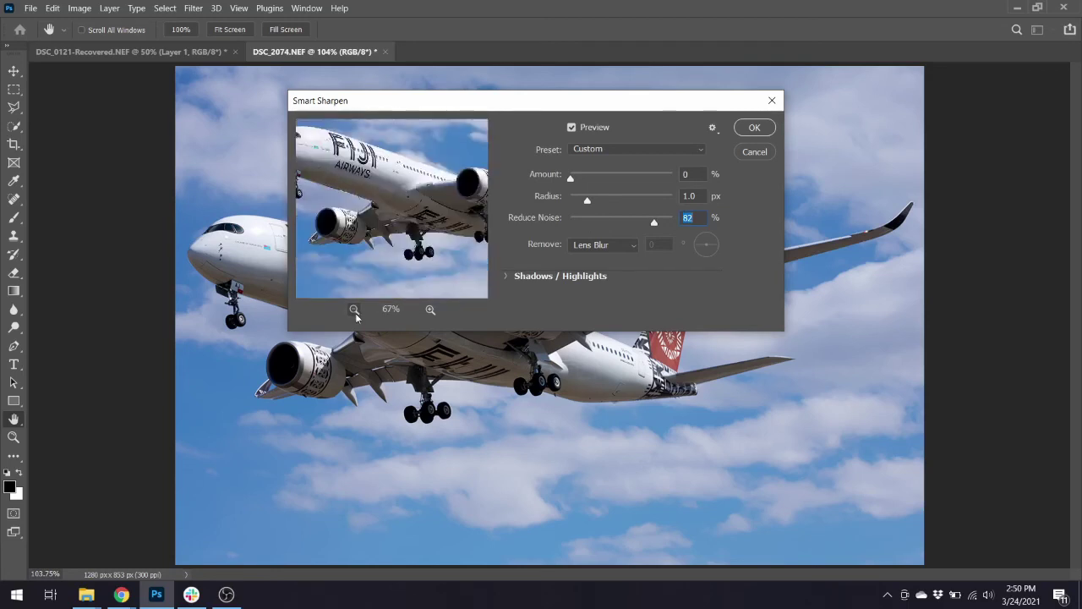
click(431, 310)
click(431, 309)
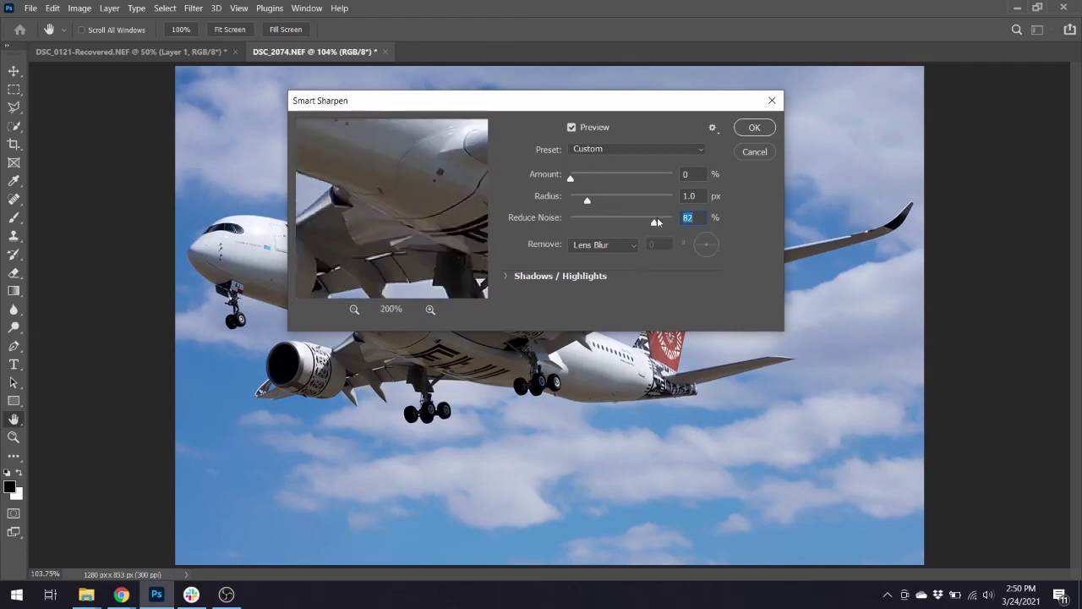
drag(609, 222, 584, 222)
drag(427, 213, 457, 182)
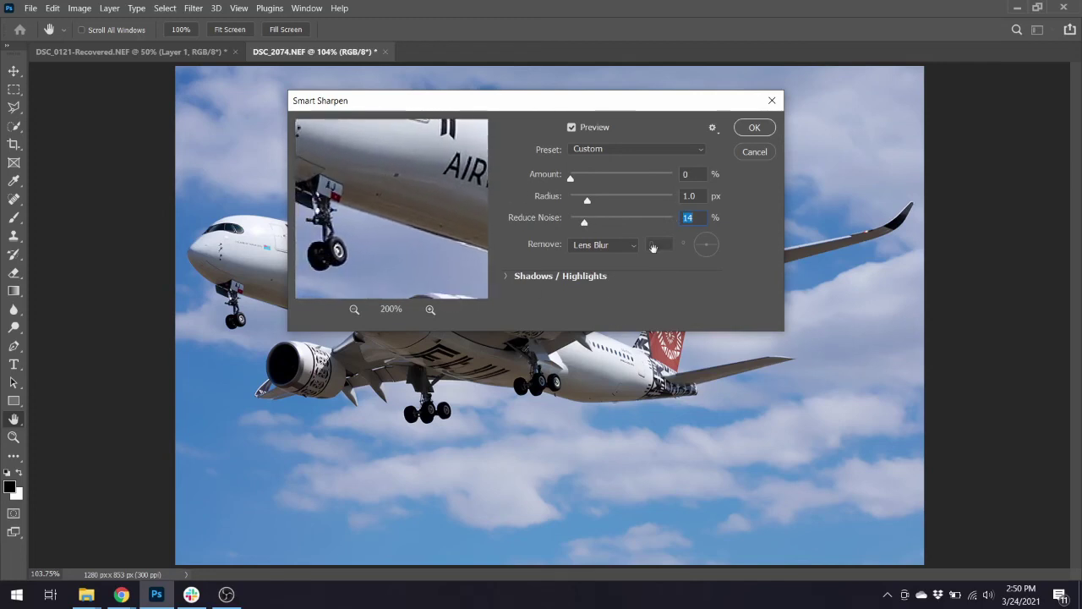
drag(583, 222, 580, 223)
drag(415, 225, 224, 159)
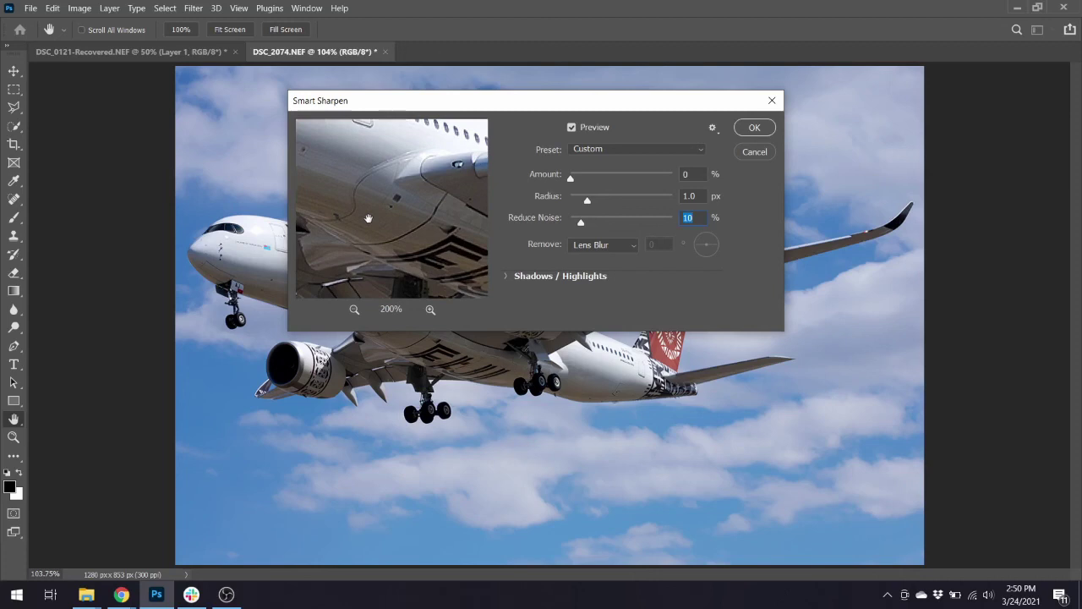
drag(368, 218, 368, 230)
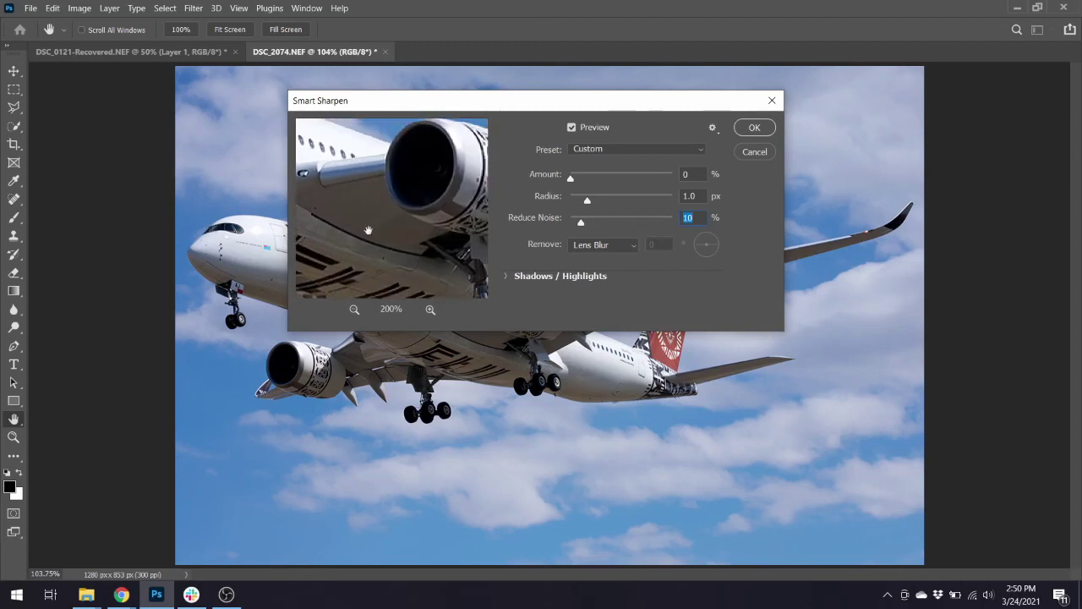
key(Escape)
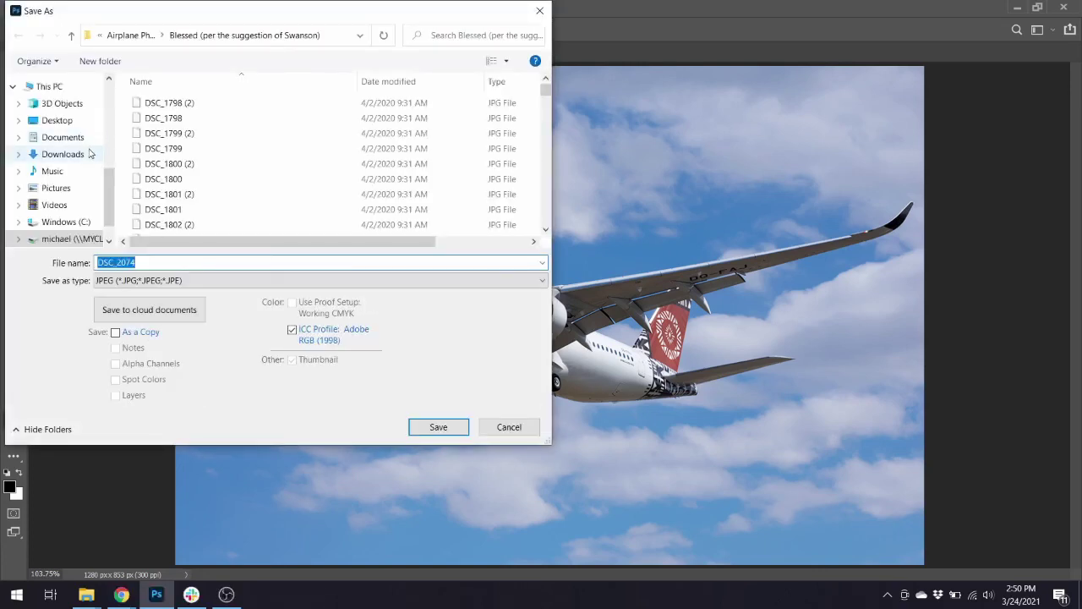
Save the photo as DSC_2074.jpg in Edited Photos at maximum JPEG quality 12
scroll(88, 174, up, 5)
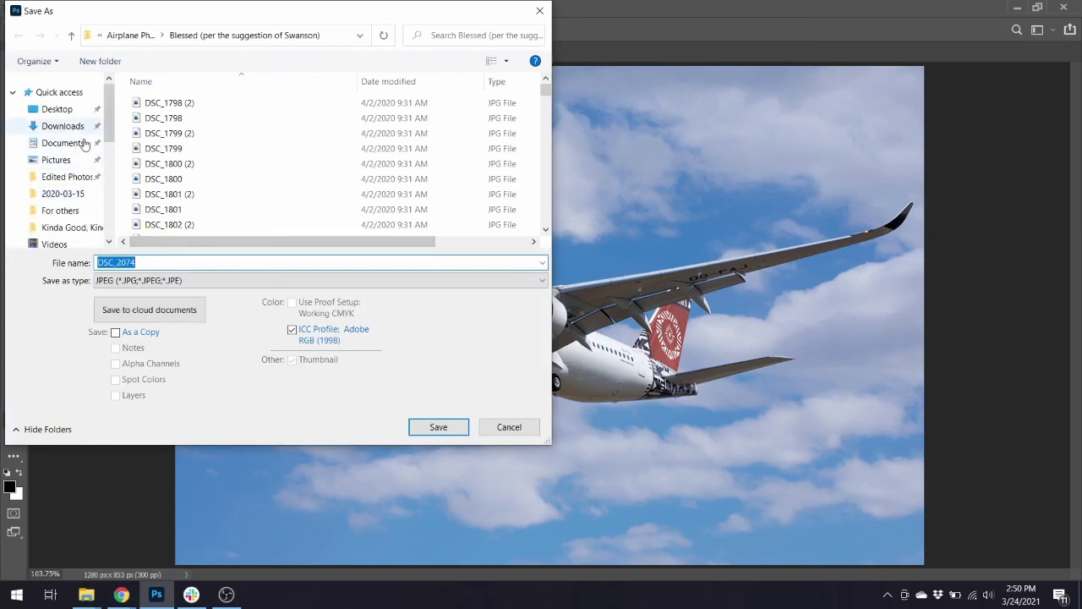
click(72, 179)
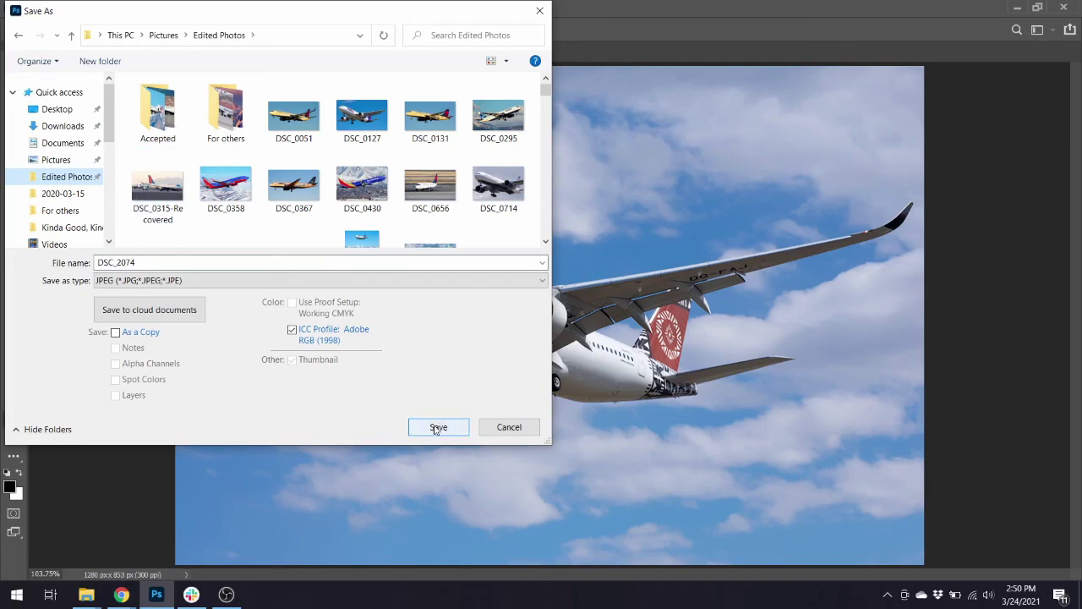
click(437, 427)
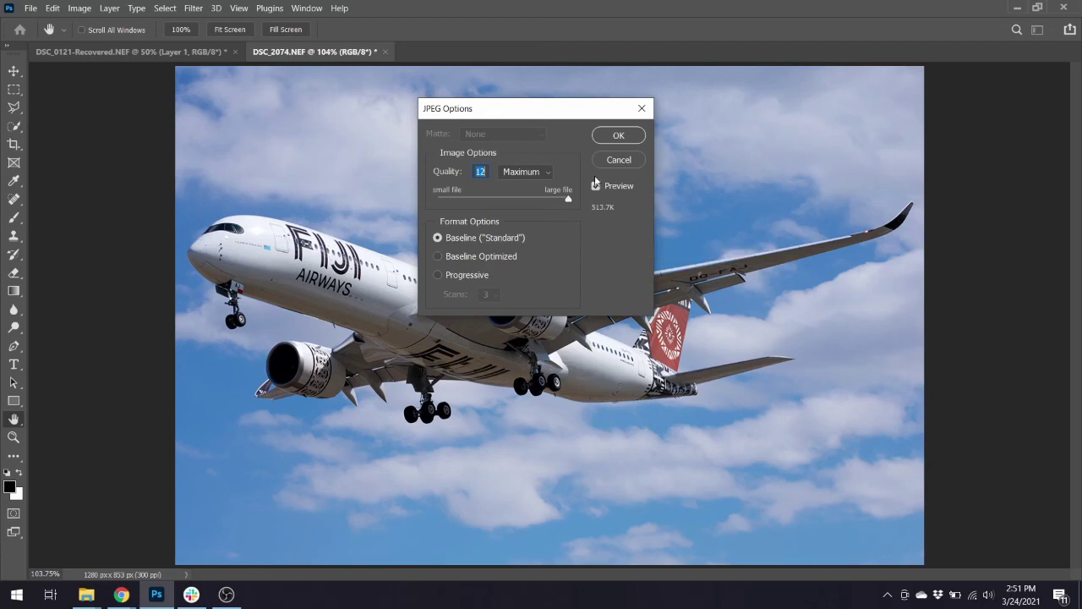
click(618, 135)
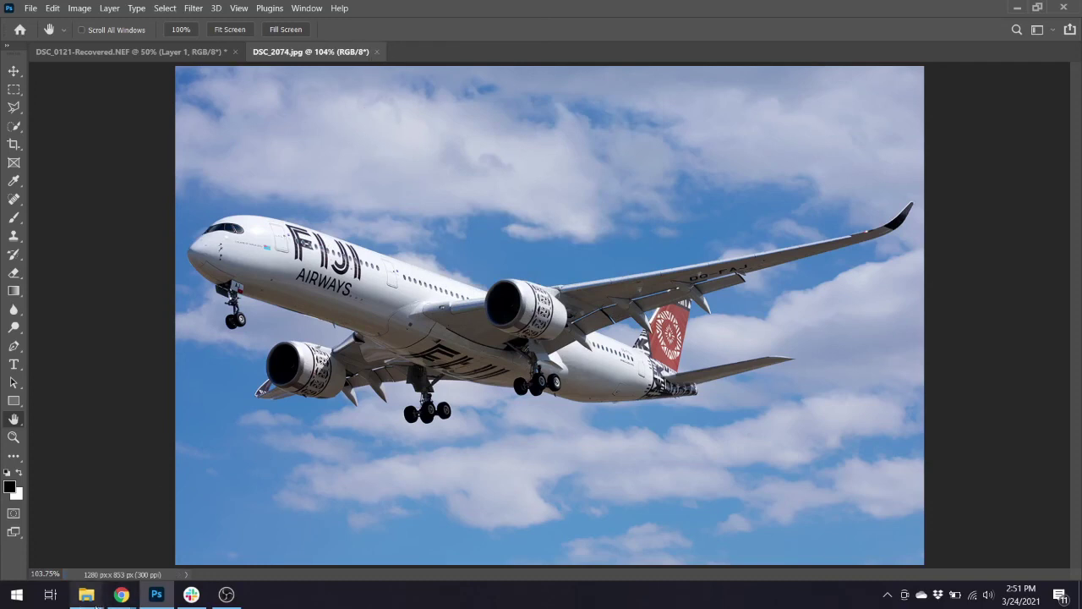
In File Explorer, browse Edited Photos and its For others subfolder, then return to Edited Photos
mouse_move(94, 599)
click(216, 529)
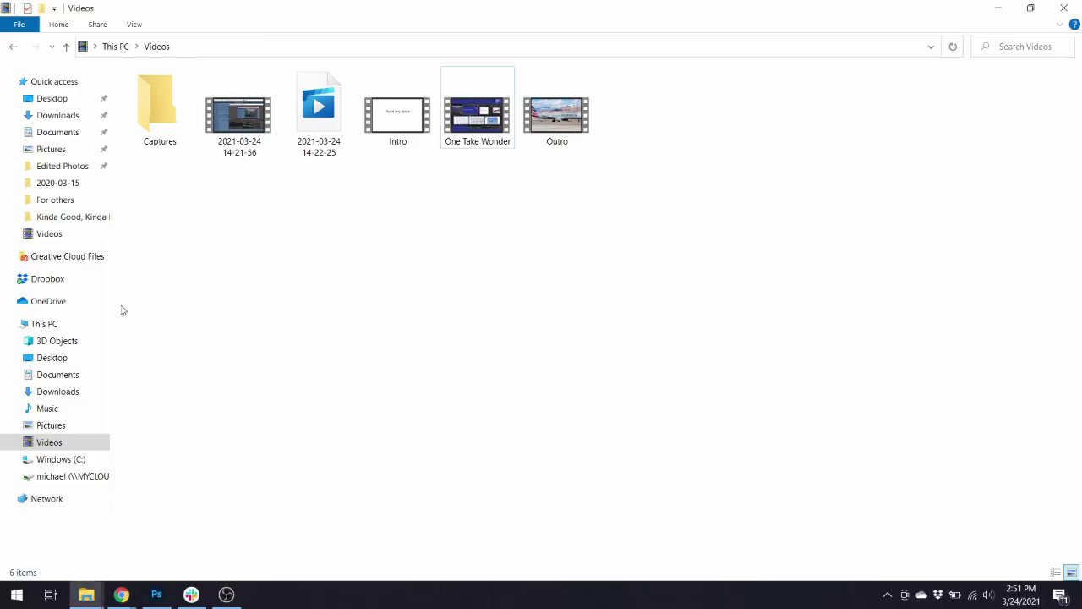
click(62, 165)
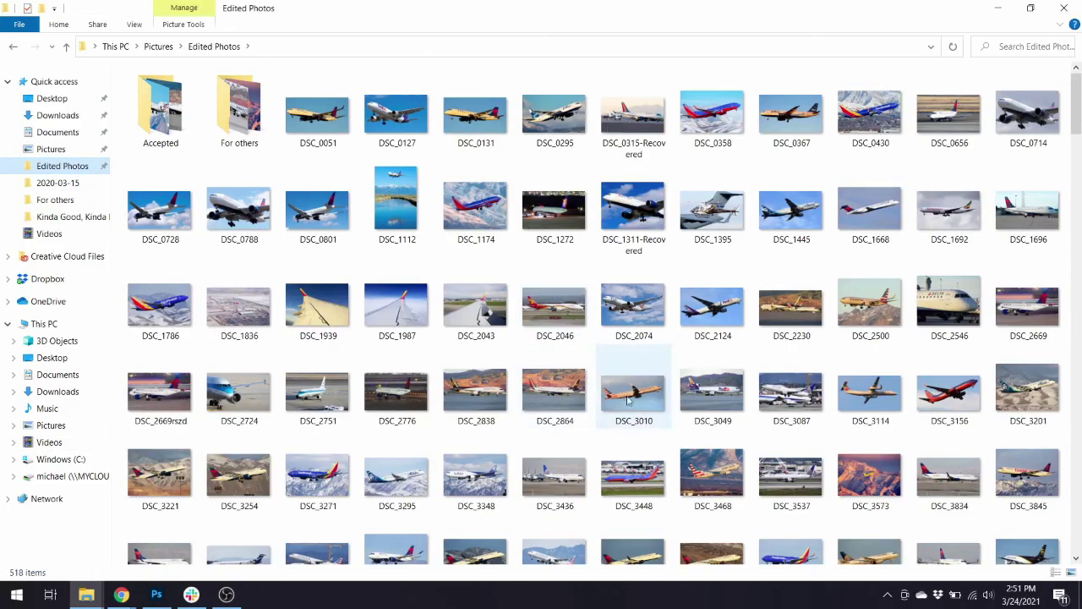
click(670, 420)
key(Down)
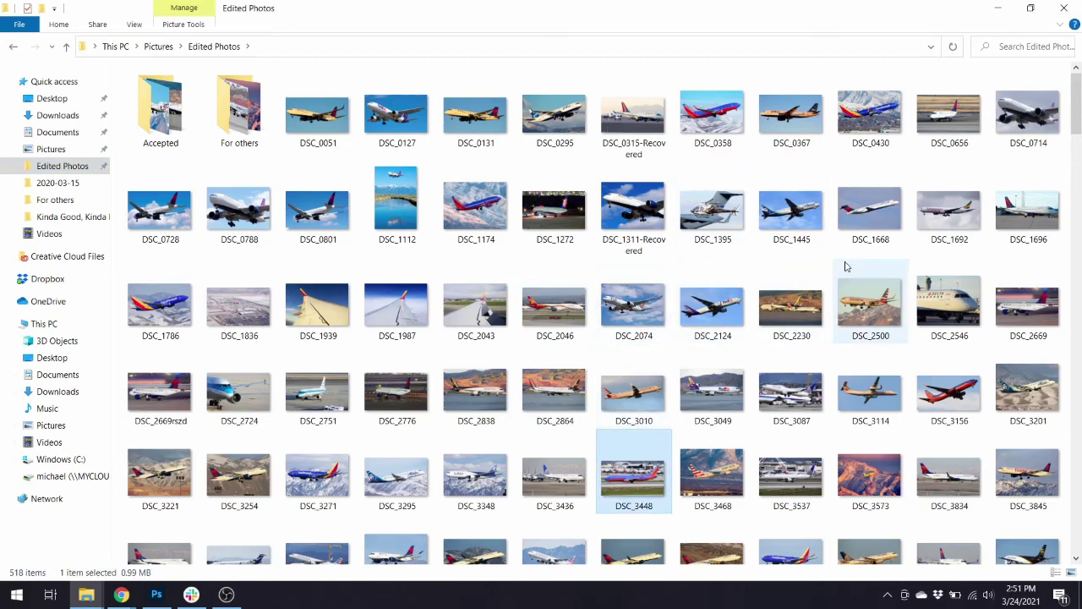
key(Down)
key(Down)
scroll(298, 143, up, 3)
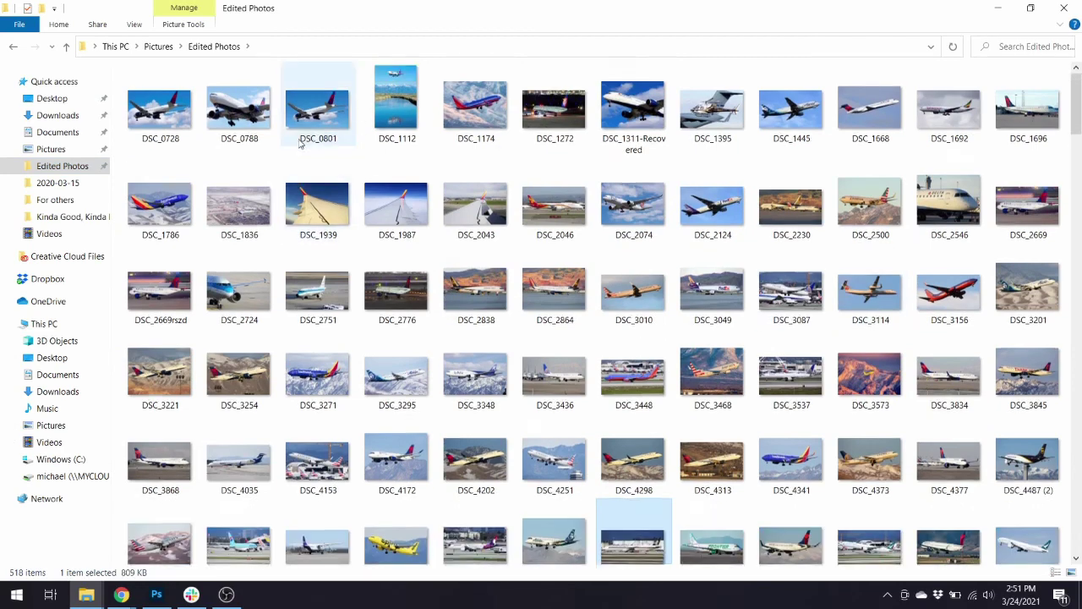
double_click(225, 118)
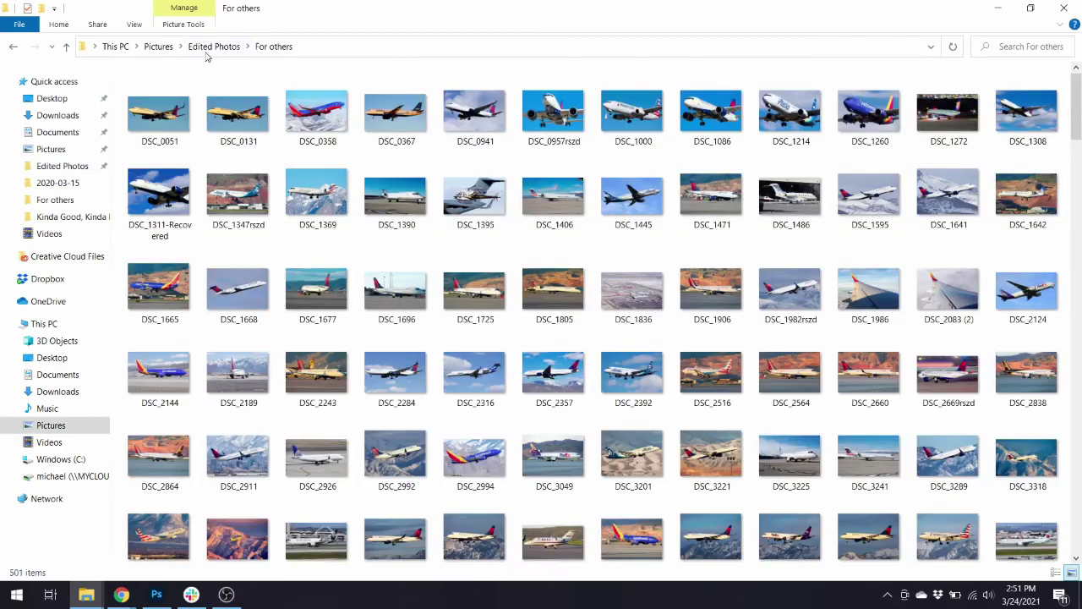
click(212, 47)
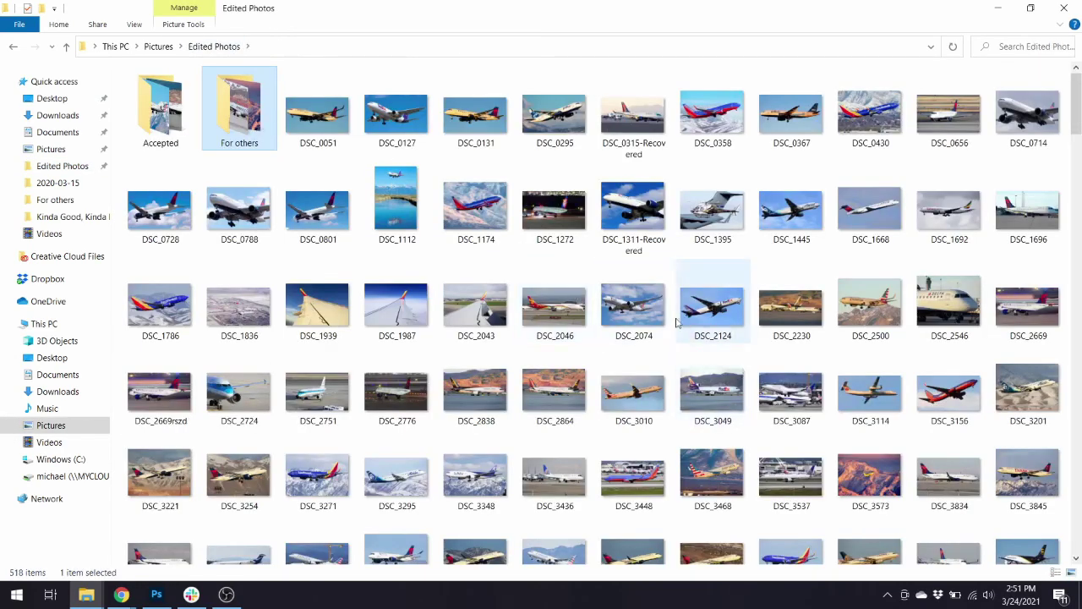